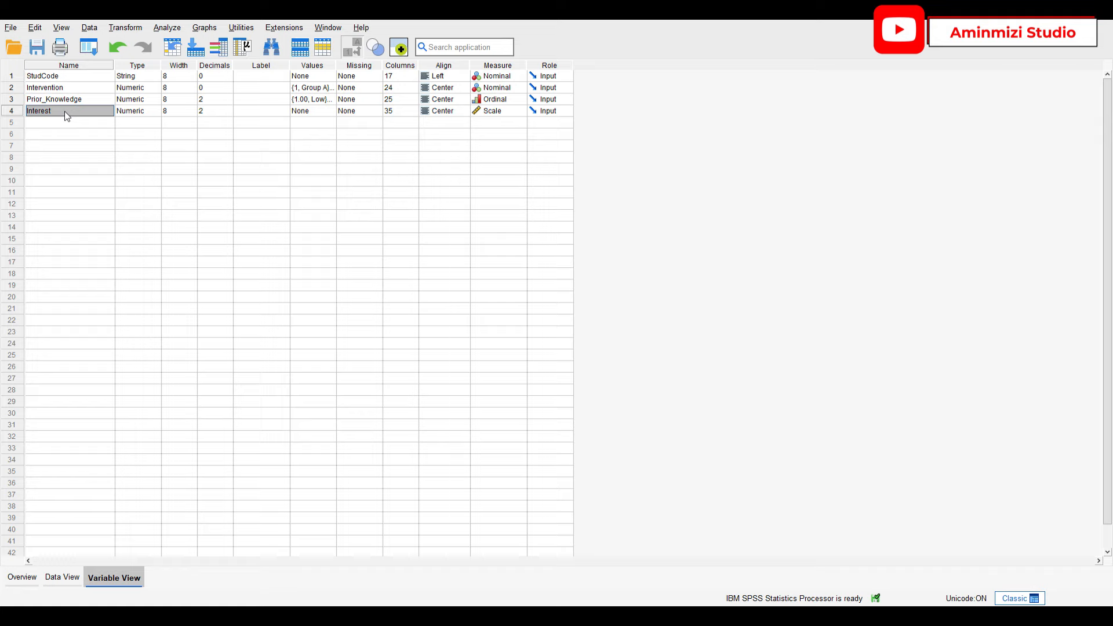
Step: Set the measurement level of the Interest variable to Scale
left_click(51, 123)
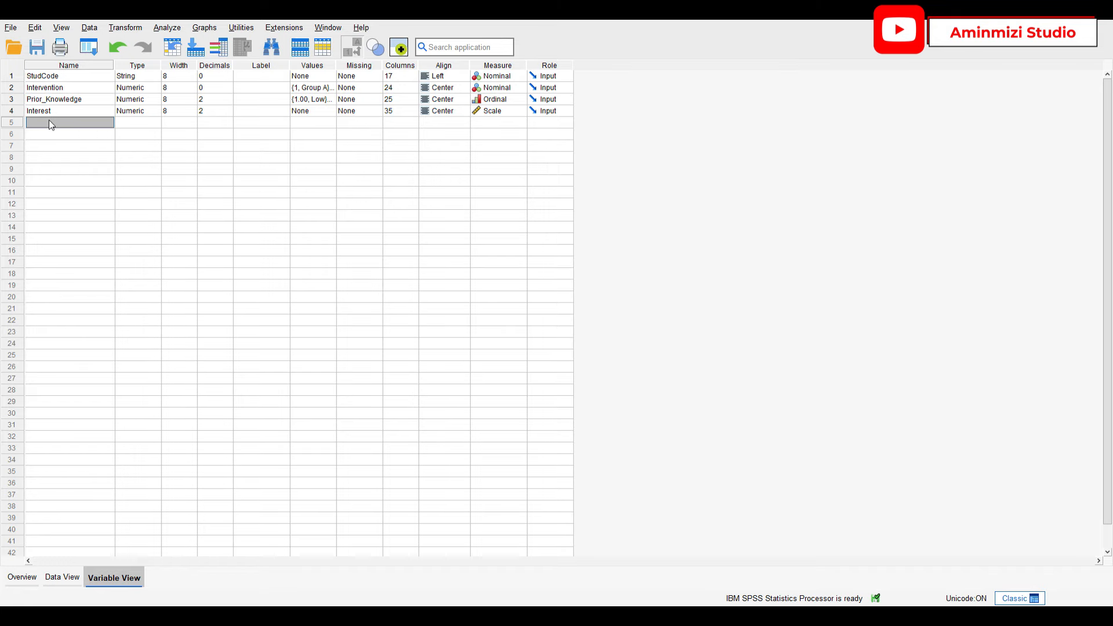
left_click(74, 137)
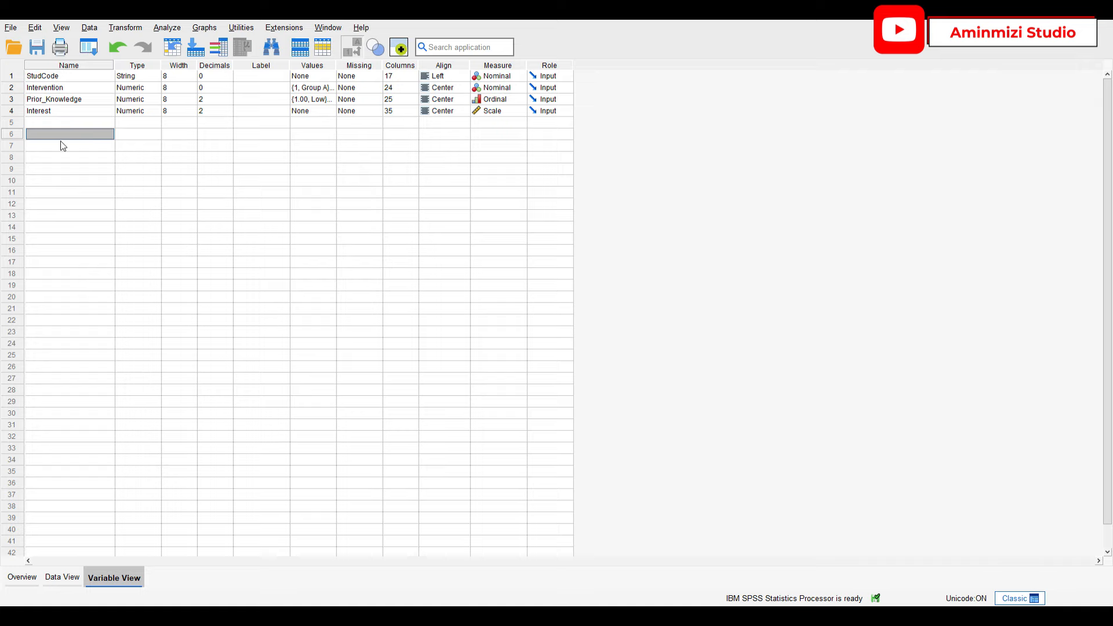
left_click(74, 113)
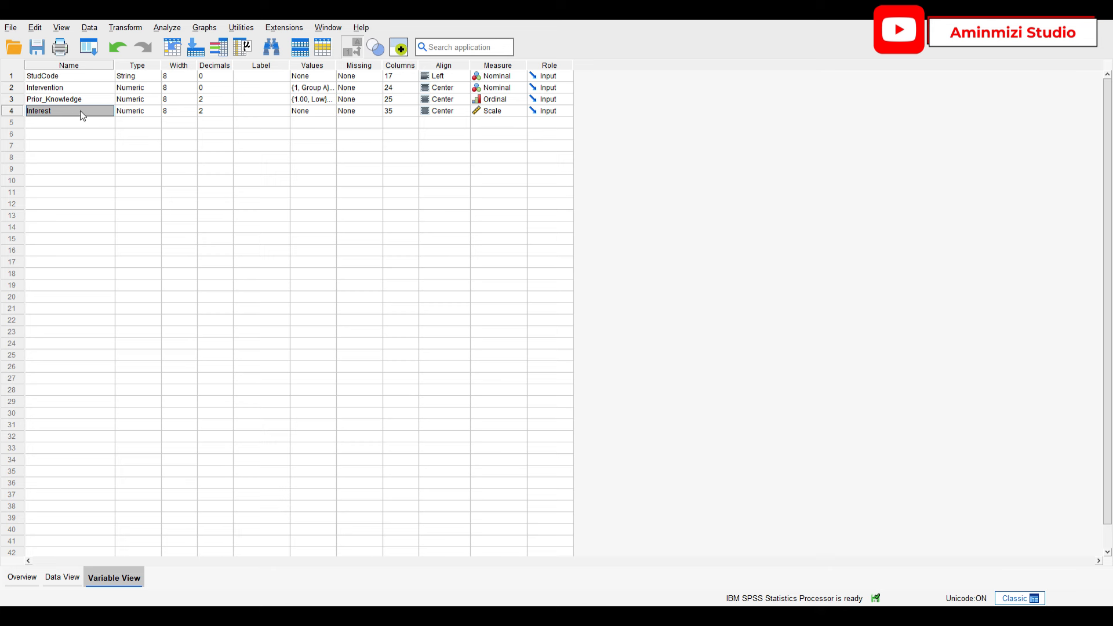
left_click(139, 114)
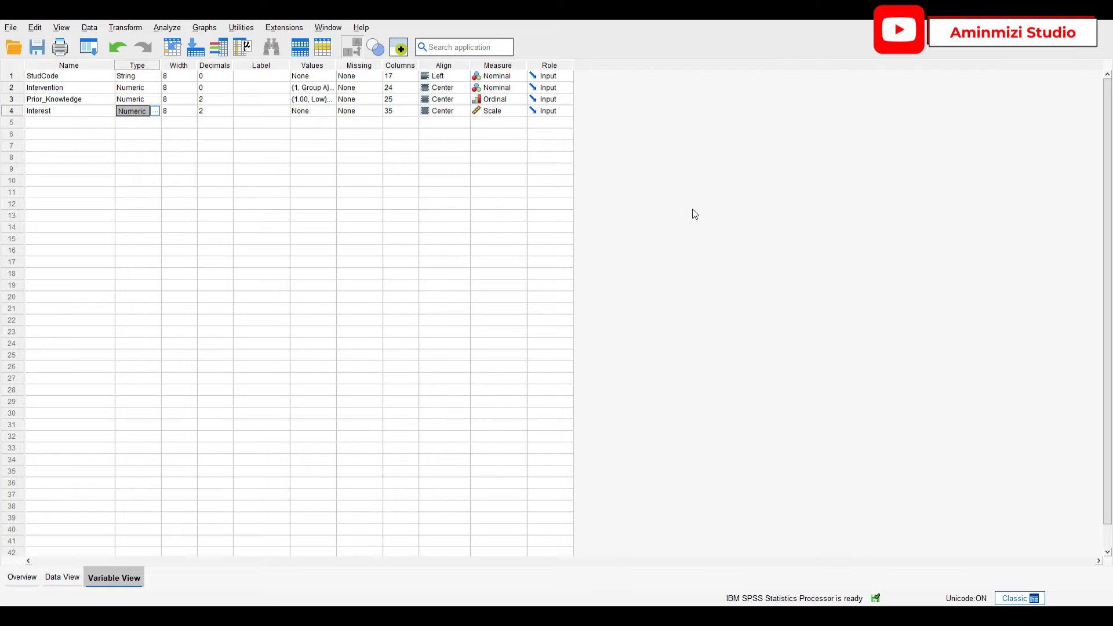
left_click(500, 112)
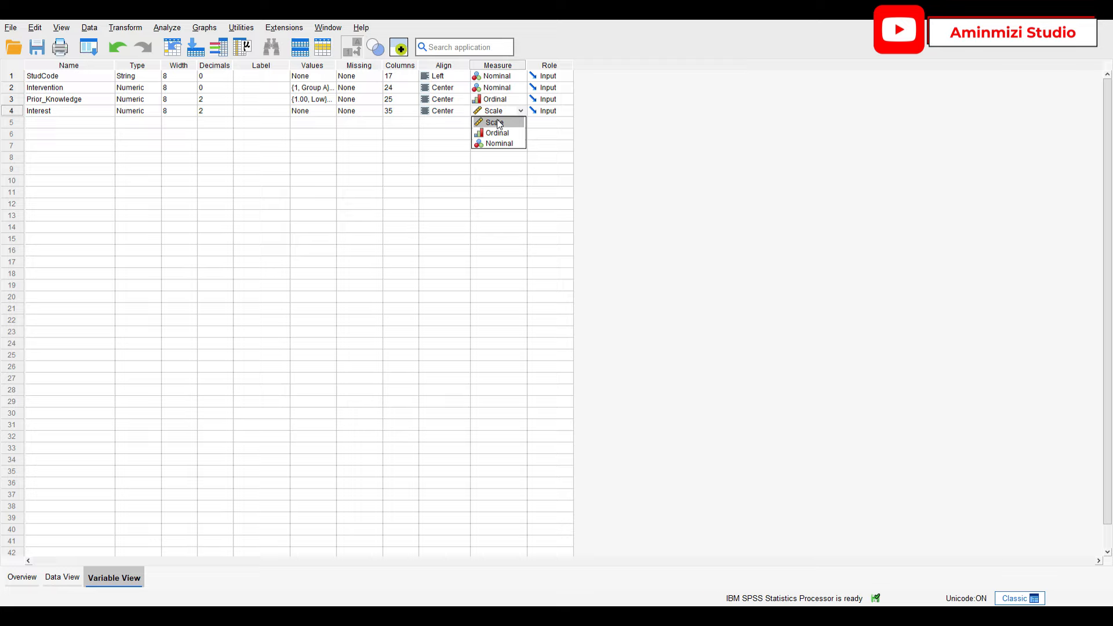
left_click(500, 123)
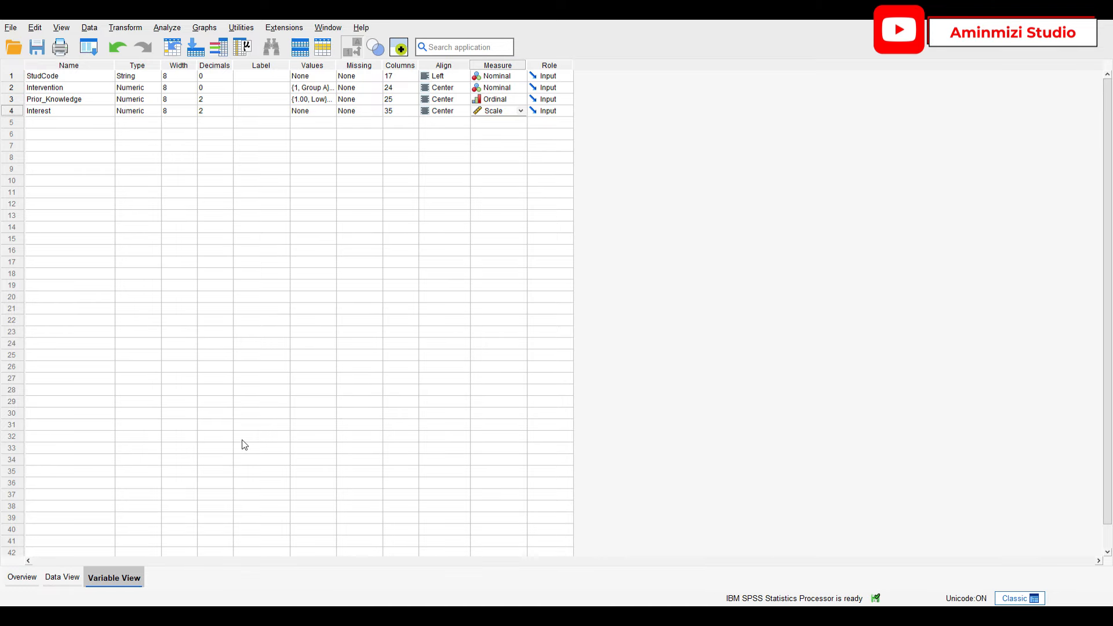
Step: Show the case data and review the StudCode, Intervention, Prior_Knowledge and Interest columns
left_click(53, 576)
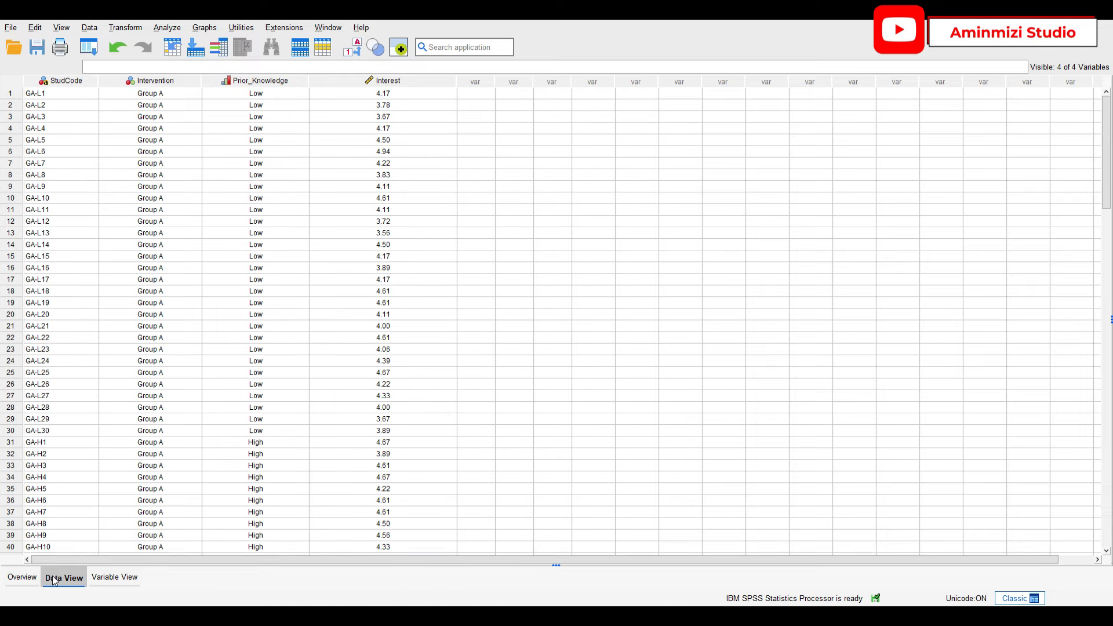
left_click(52, 82)
left_click(135, 83)
left_click(231, 81)
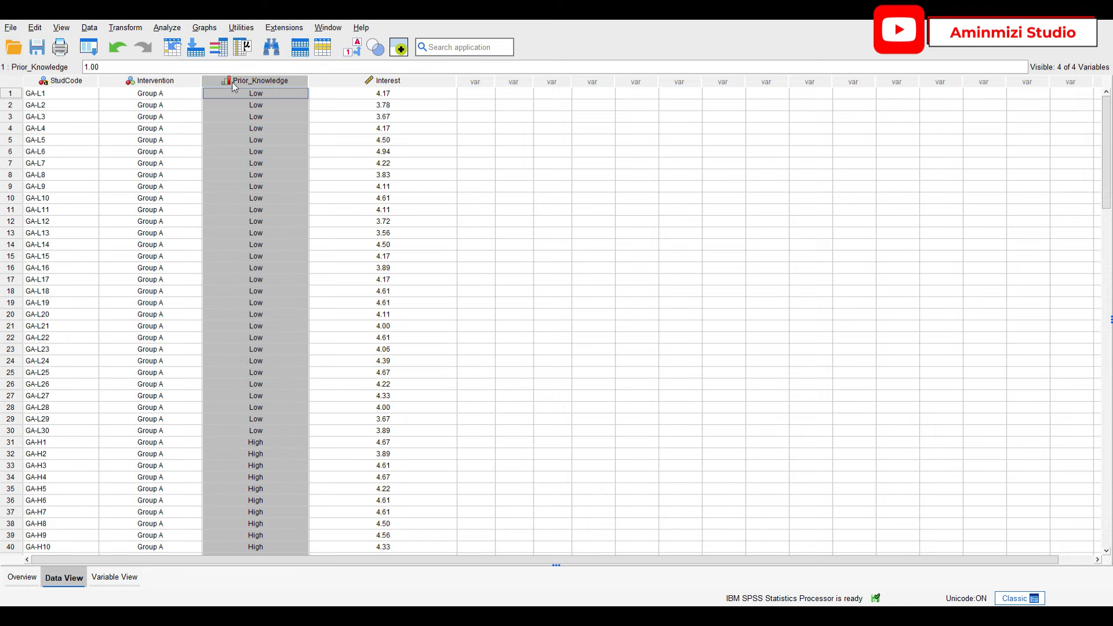
left_click(350, 82)
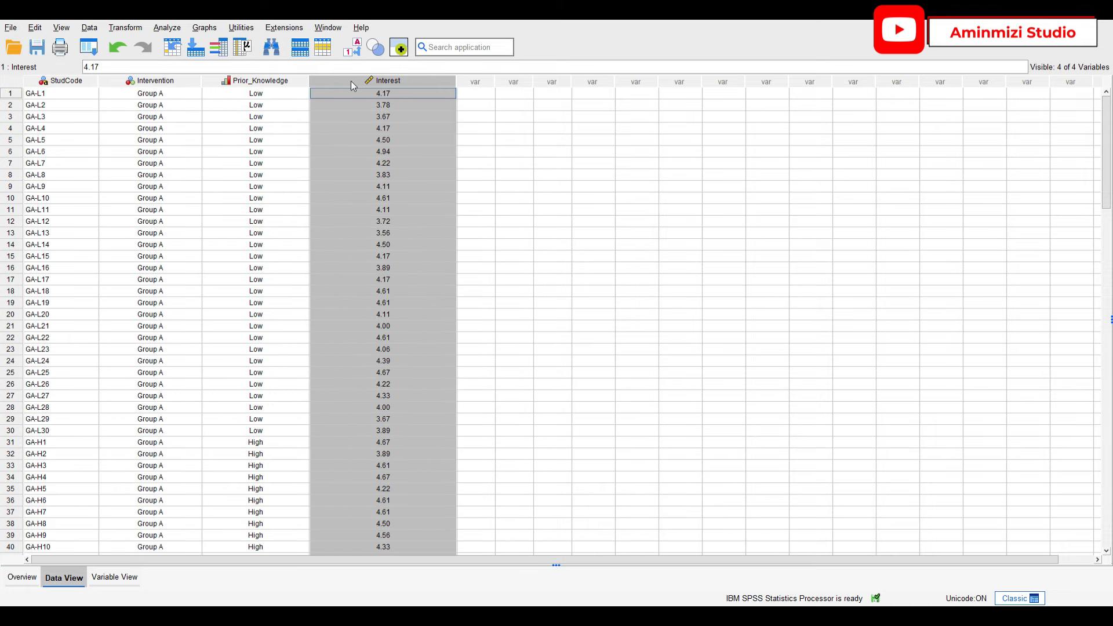
Step: Examine how the Group A student codes correspond to intervention and low or high prior knowledge, using GA-L1 and GA-H4
left_click(29, 95)
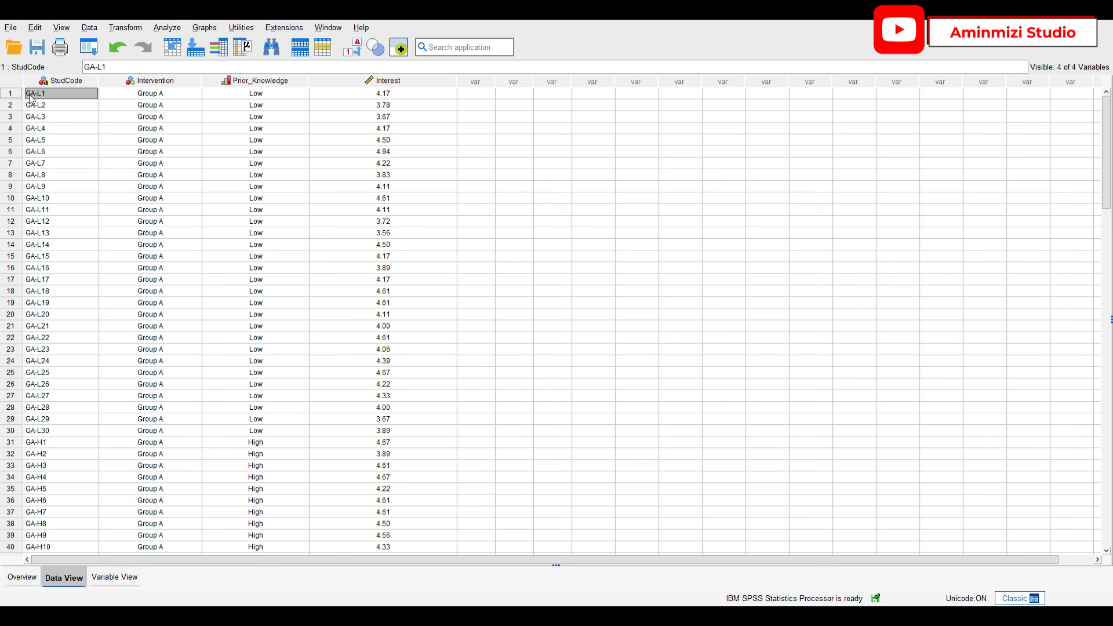
left_click(65, 81)
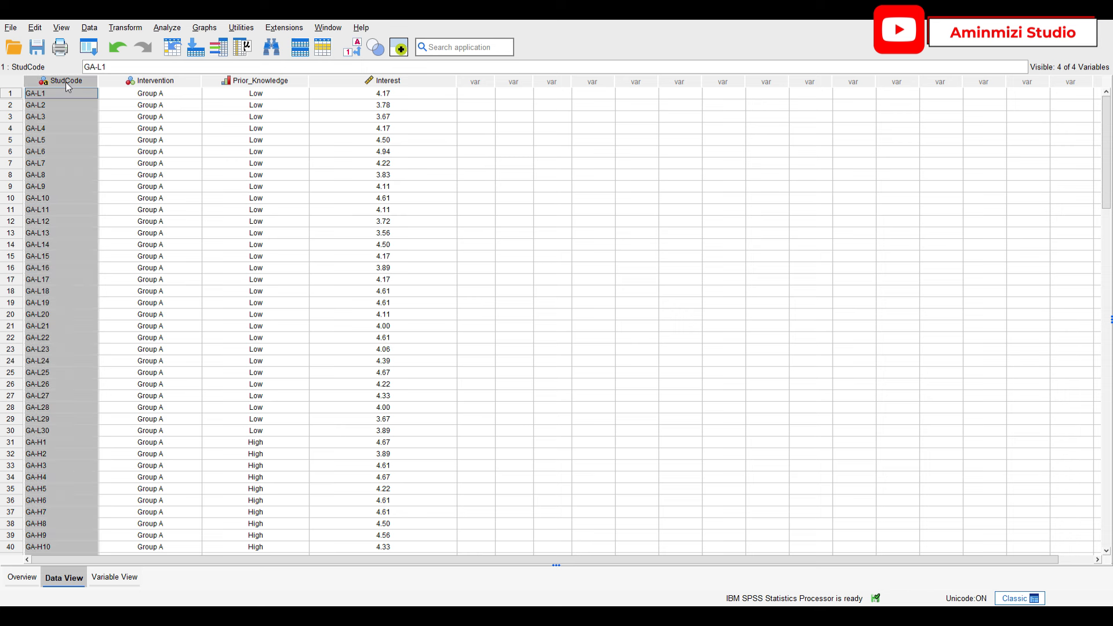
left_click(53, 96)
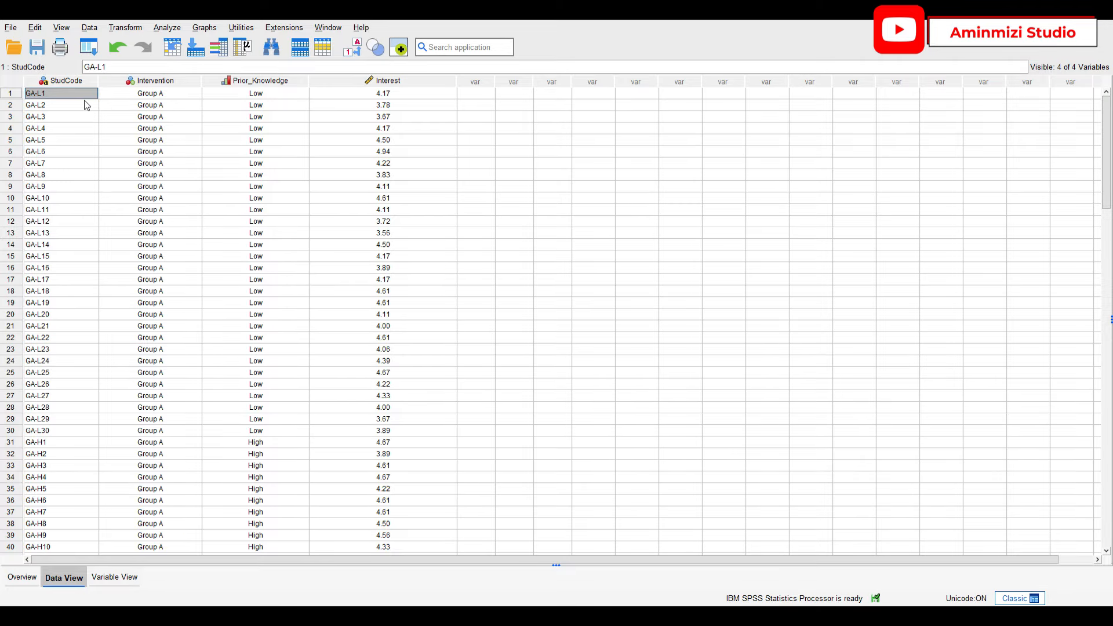
left_click(134, 97)
left_click(236, 94)
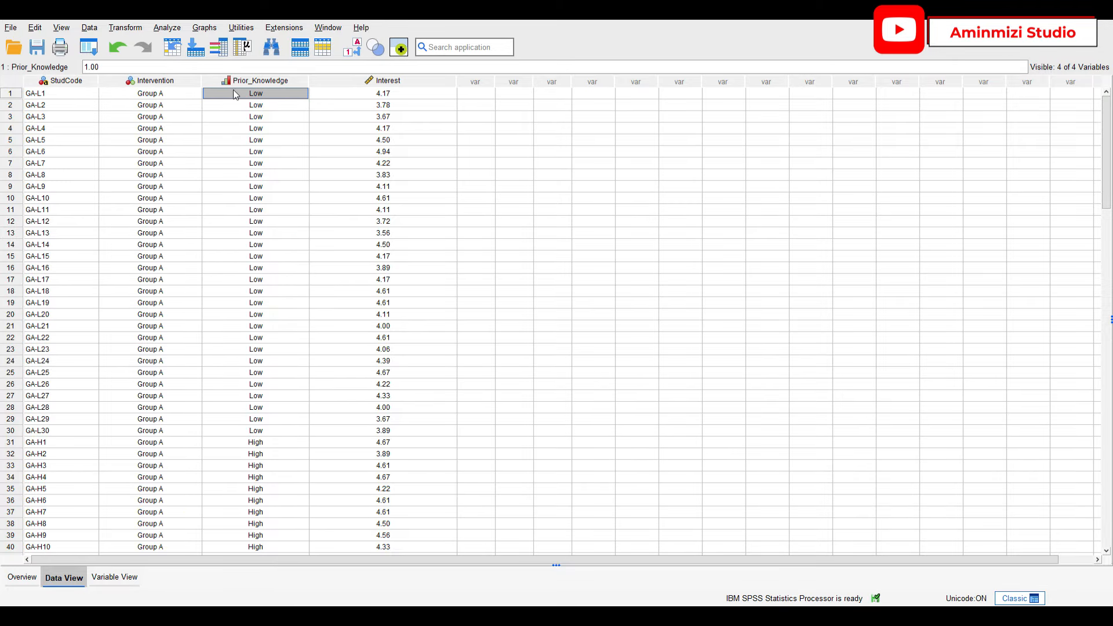
scroll(91, 347, "down", 4)
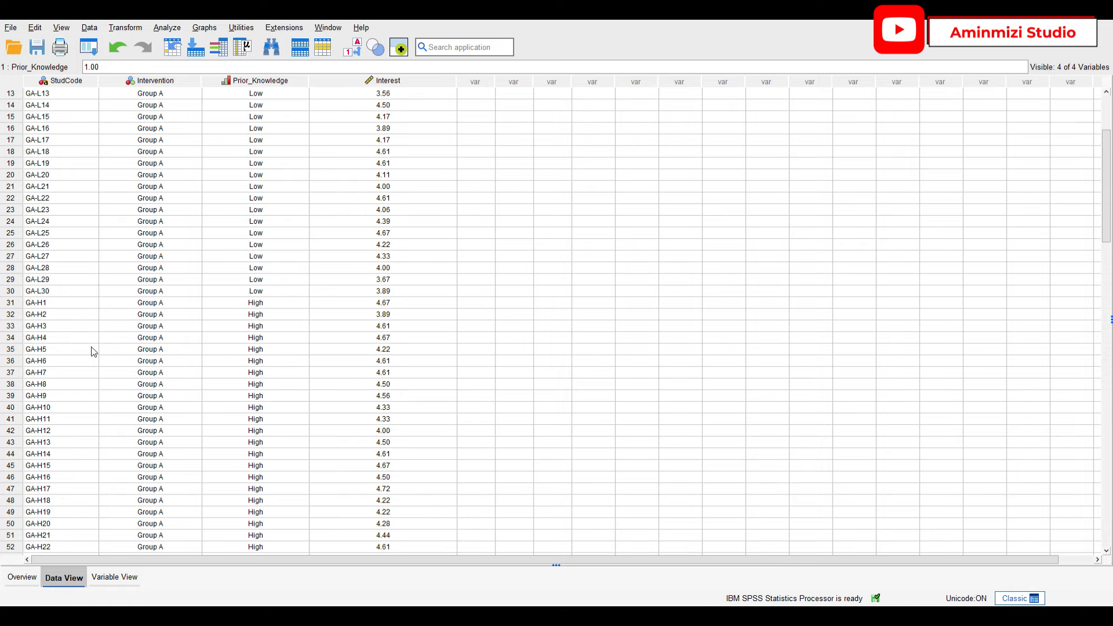
left_click(47, 336)
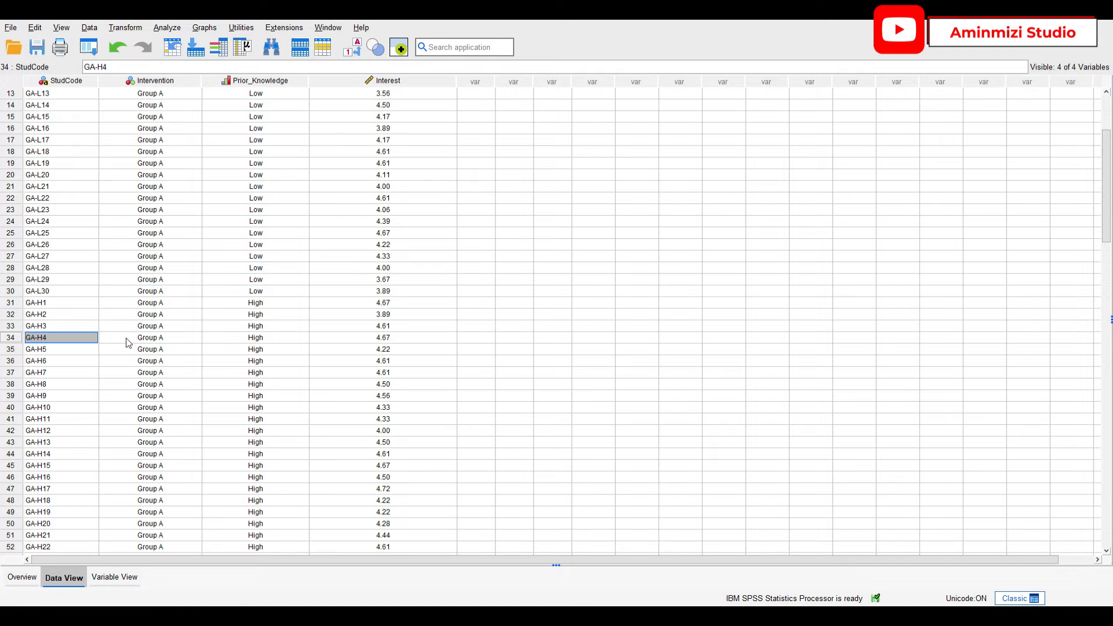
left_click(144, 342)
left_click(274, 341)
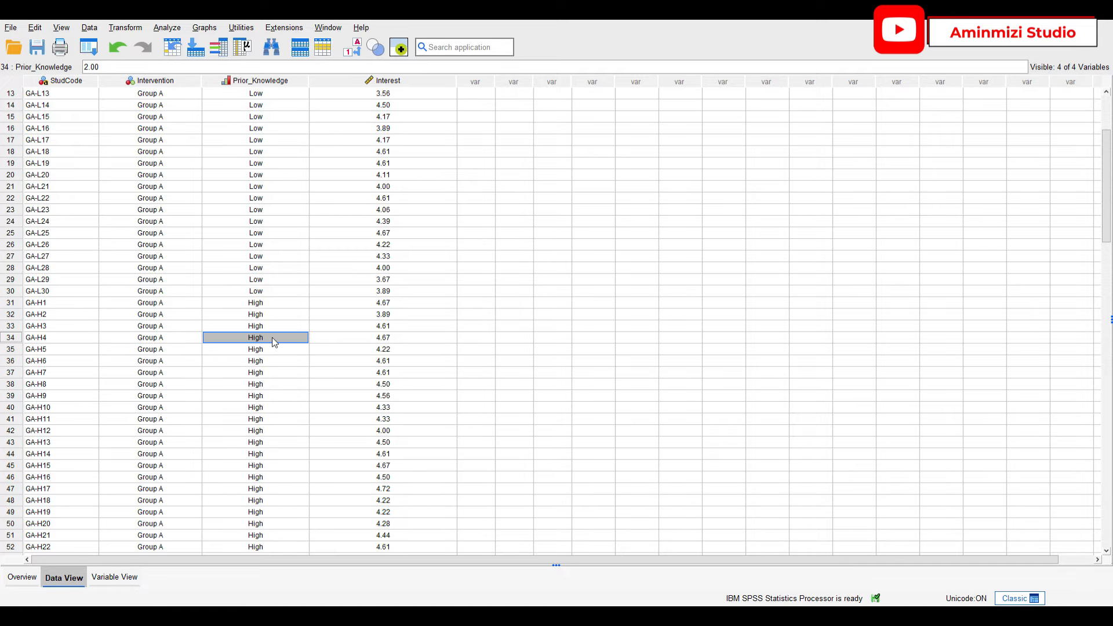
Step: Examine how the Group B student codes correspond to intervention and low or high prior knowledge, using GB-L3 and GB-H5
scroll(82, 417, "down", 8)
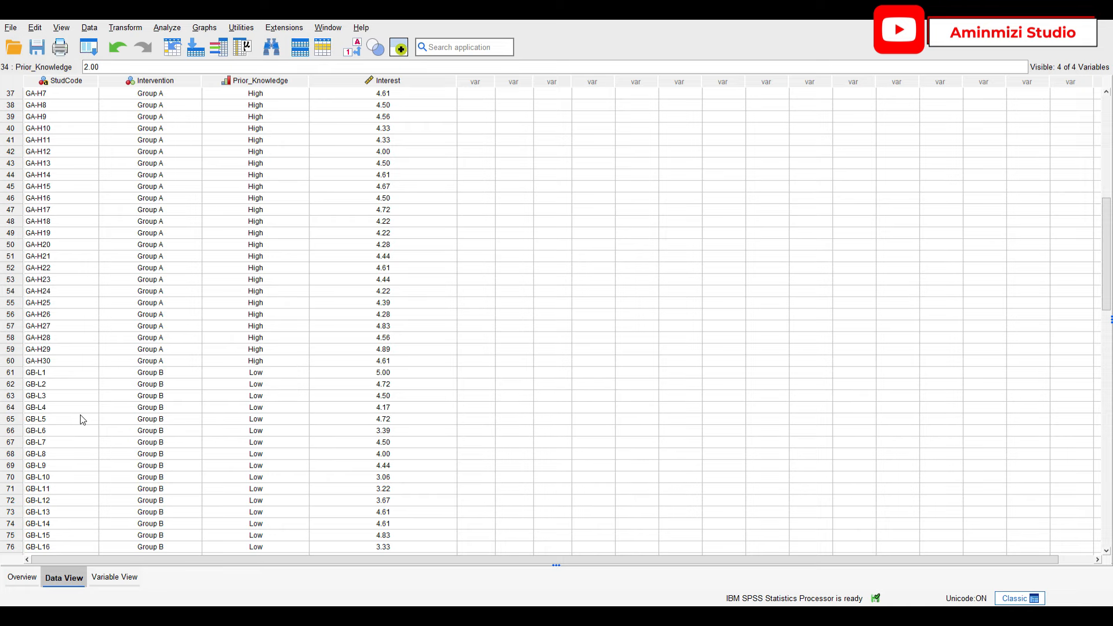
left_click(25, 391)
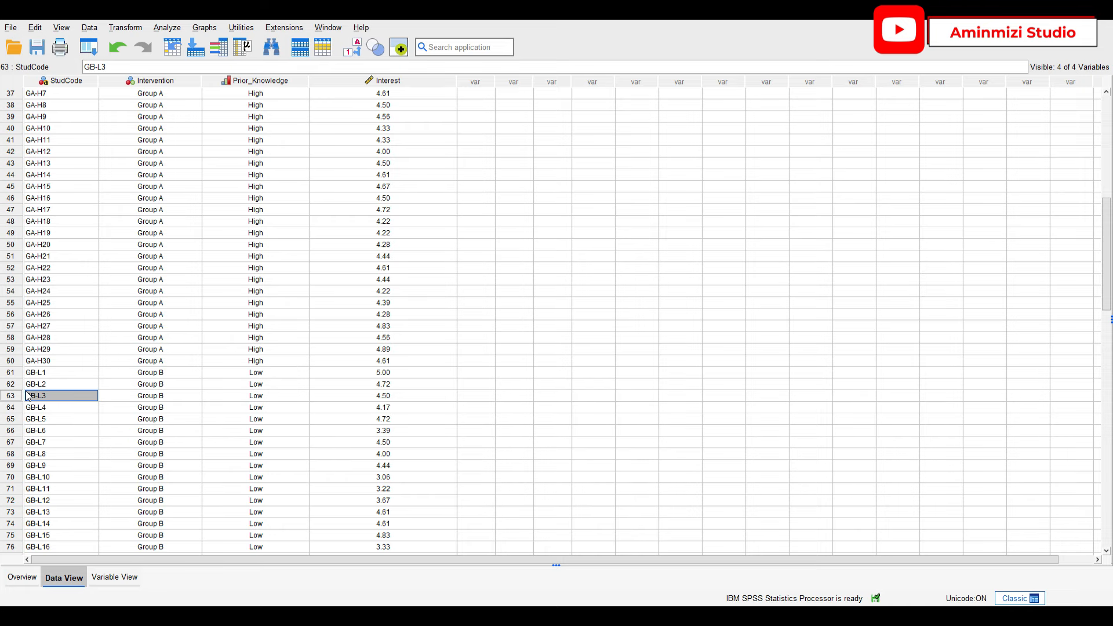
left_click(133, 397)
left_click(278, 399)
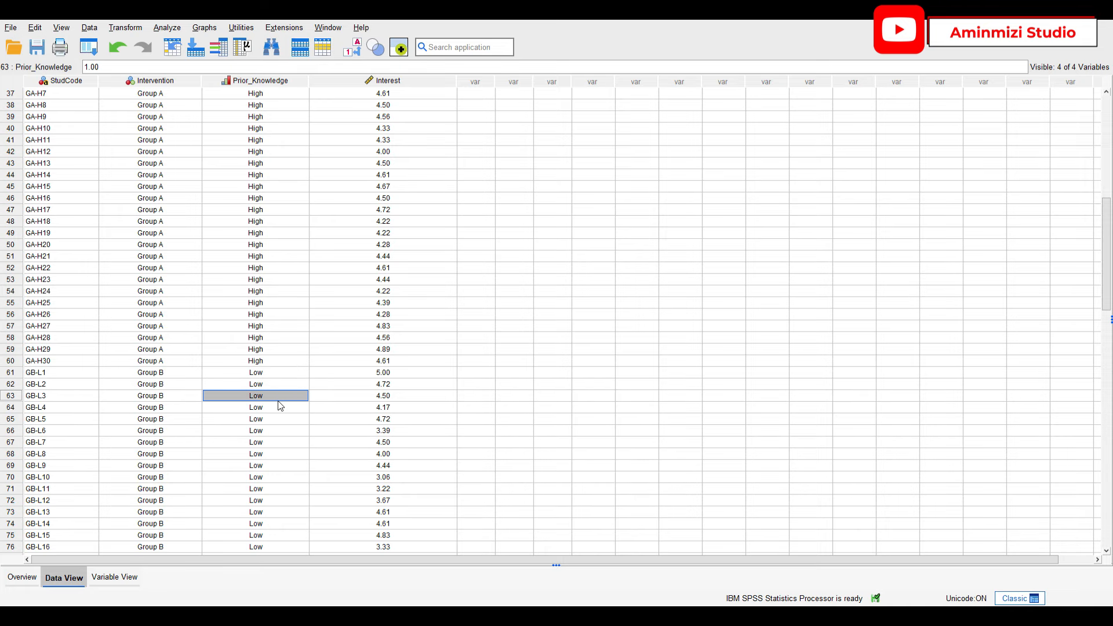
scroll(280, 405, "down", 4)
scroll(280, 406, "down", 4)
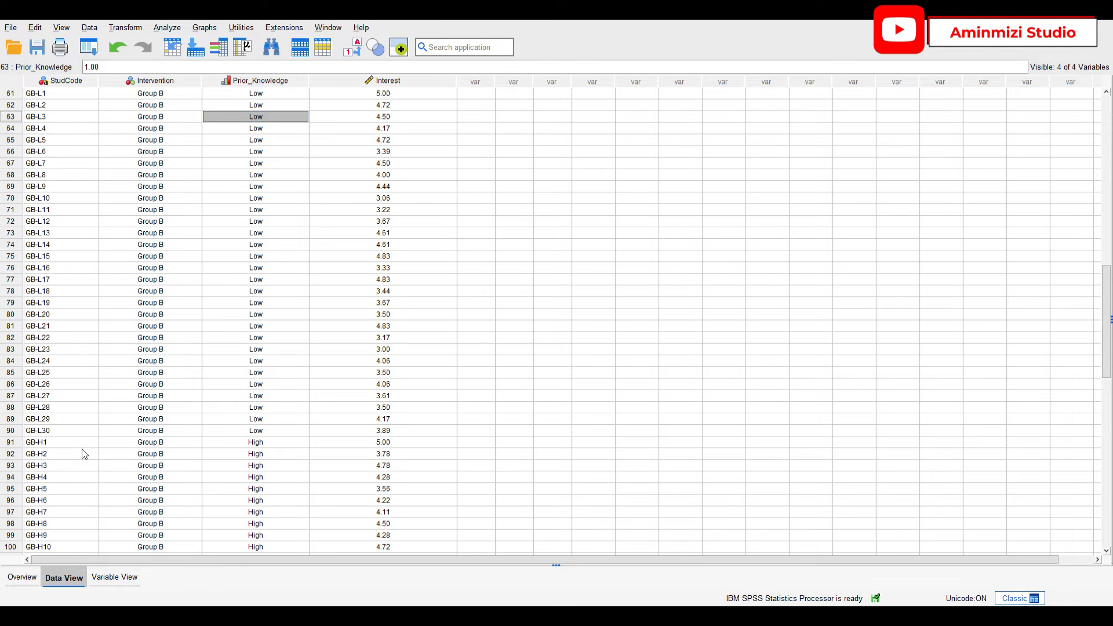
left_click(33, 491)
left_click(148, 489)
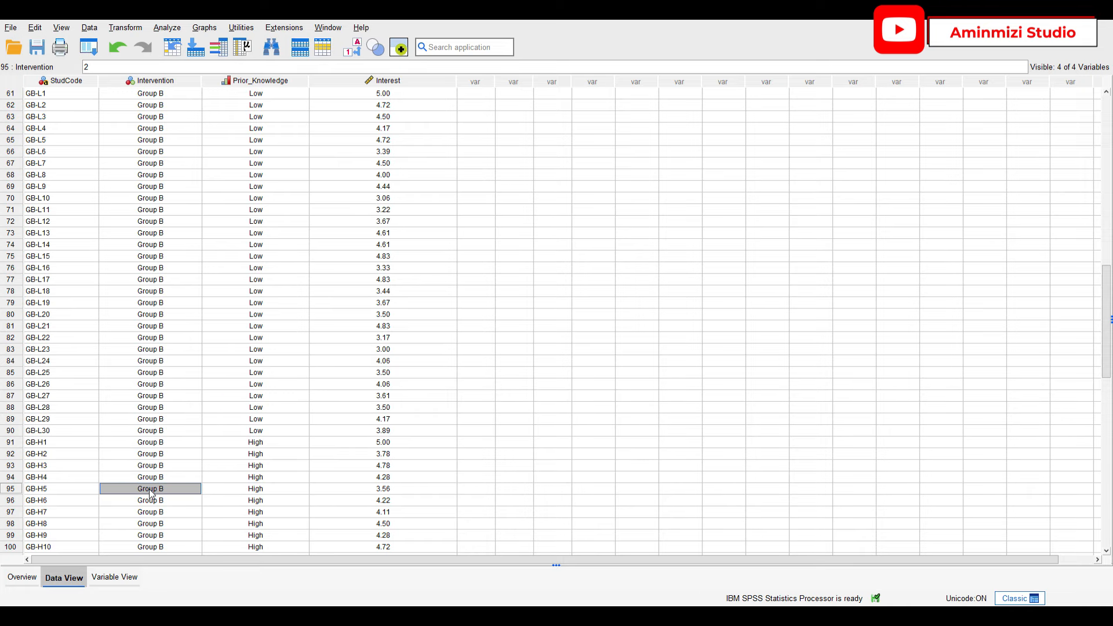
left_click(230, 490)
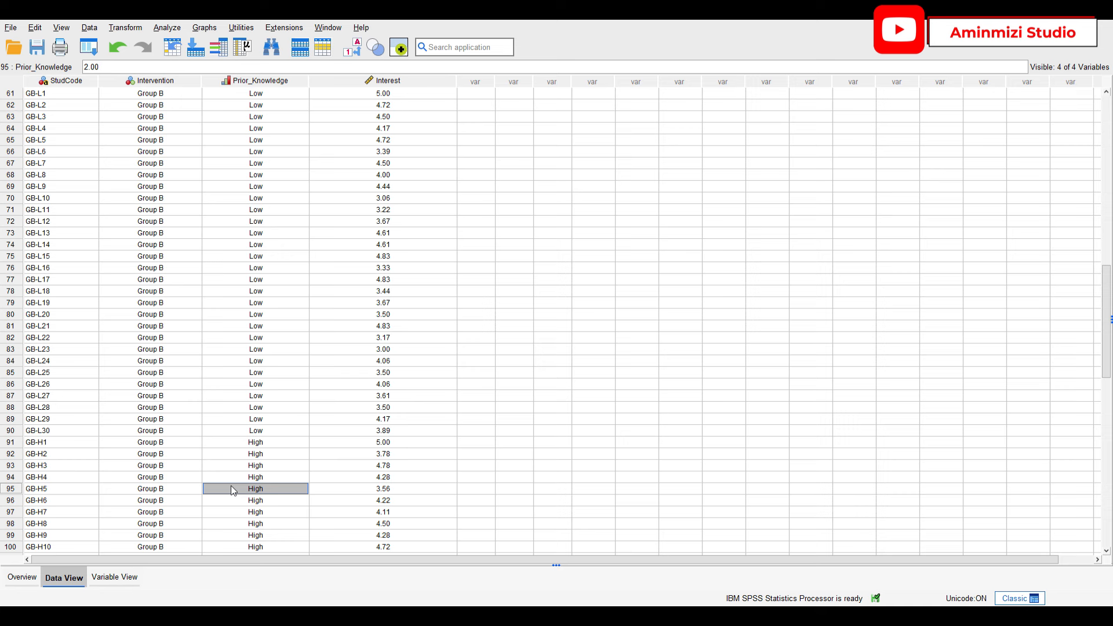
scroll(139, 367, "down", 10)
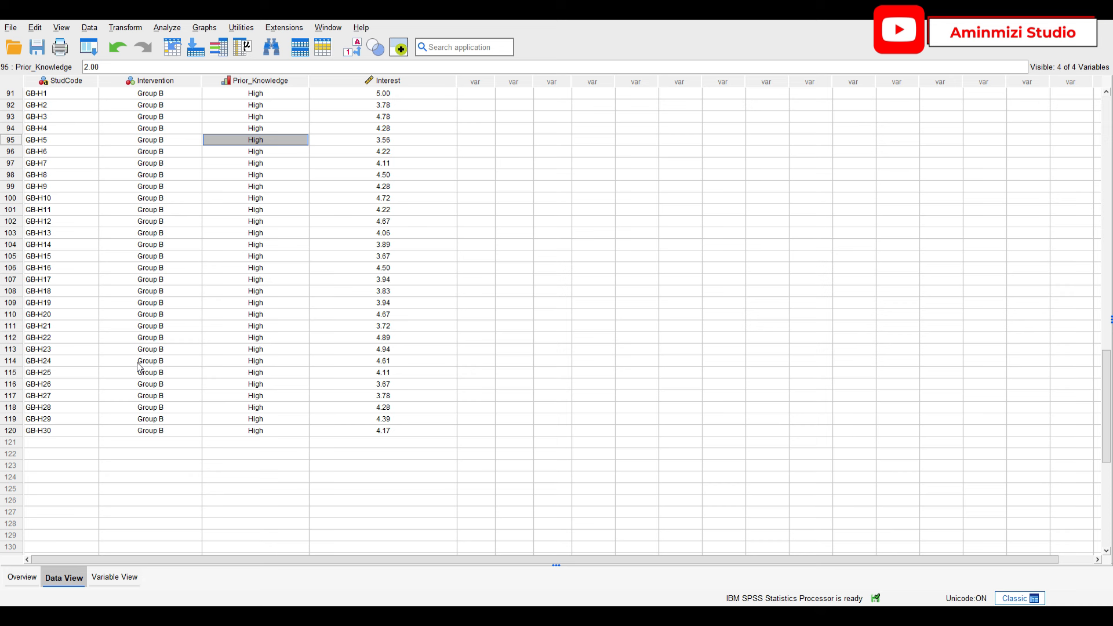
Step: Select the StudCode entries from the first case down to review the full list of student codes
scroll(81, 241, "up", 20)
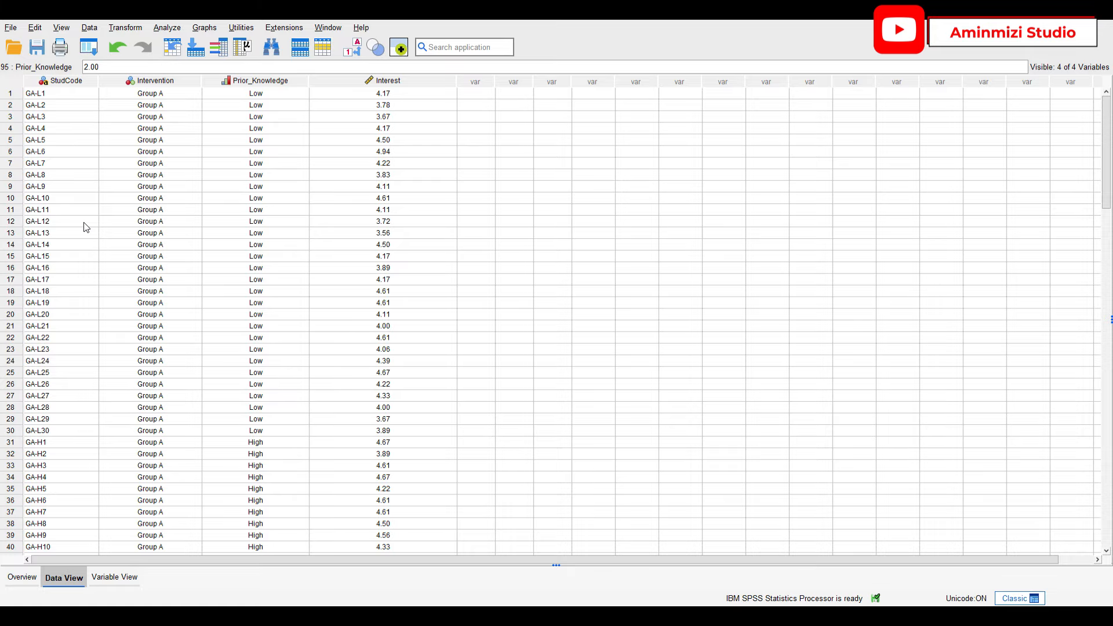
left_click_drag(55, 94, 62, 548)
scroll(266, 305, "up", 19)
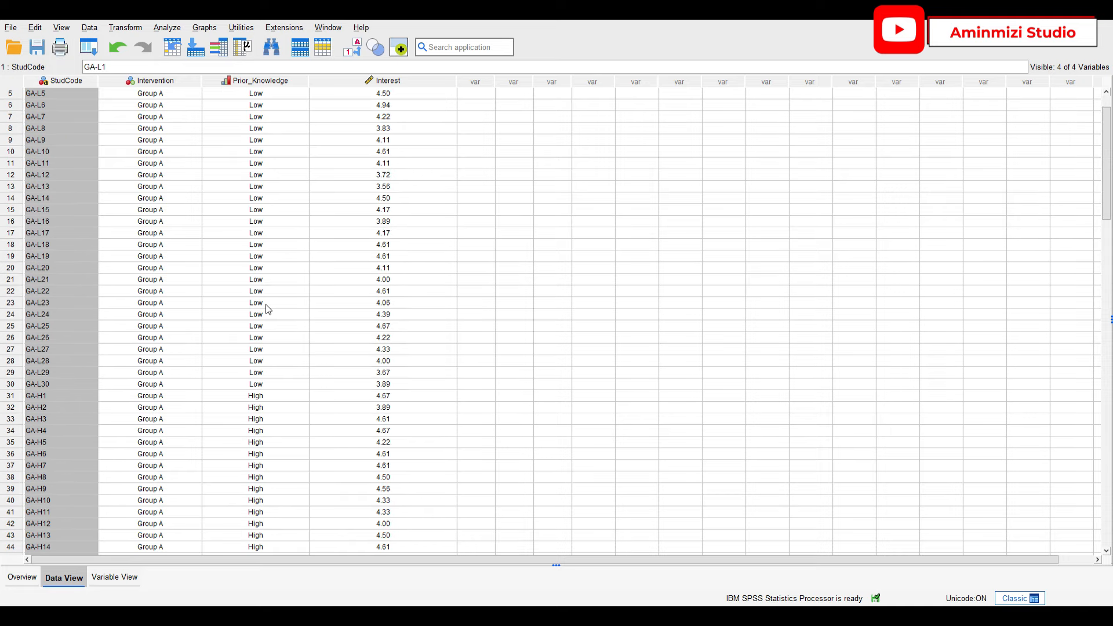
Step: Check the numeric codes behind Group A and Group B in the Intervention column, using cases GA-L1 and GB-L1
left_click(182, 80)
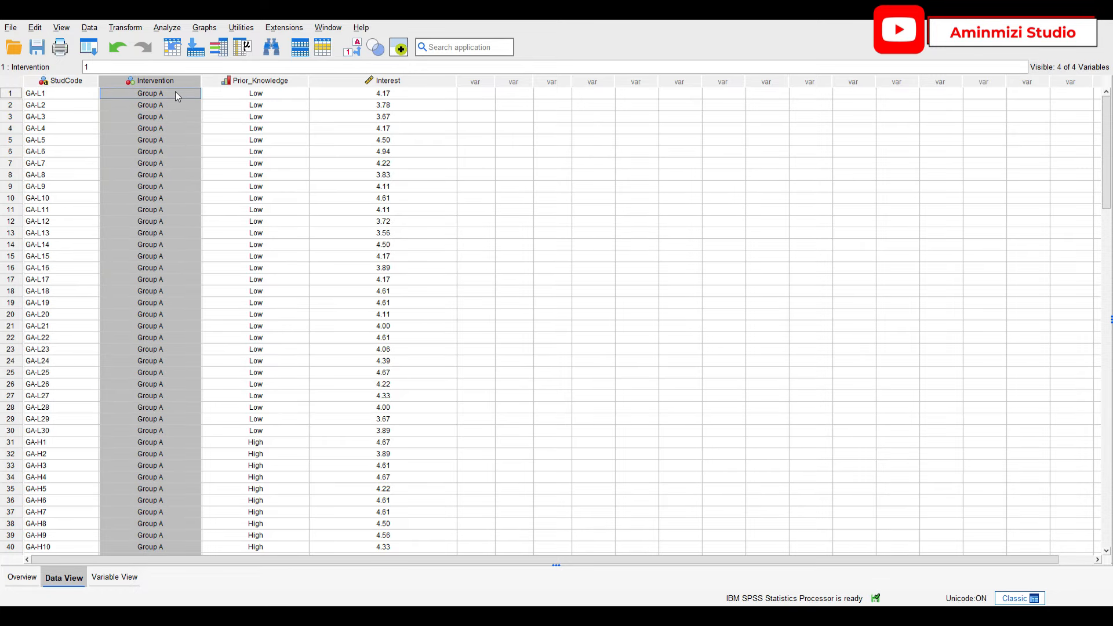
double_click(175, 92)
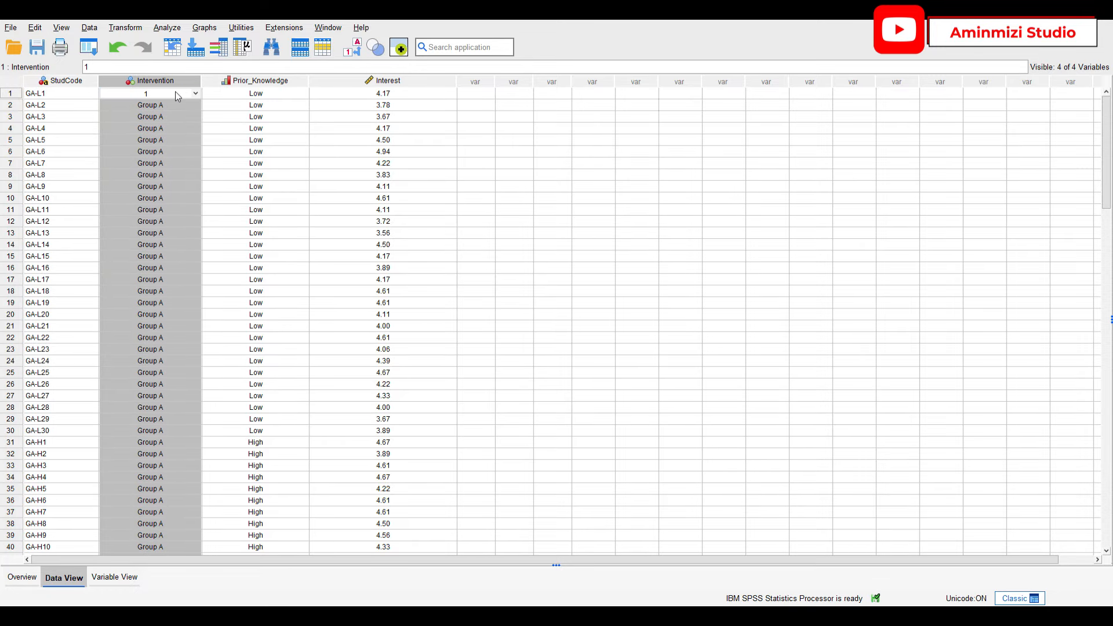
key("Return")
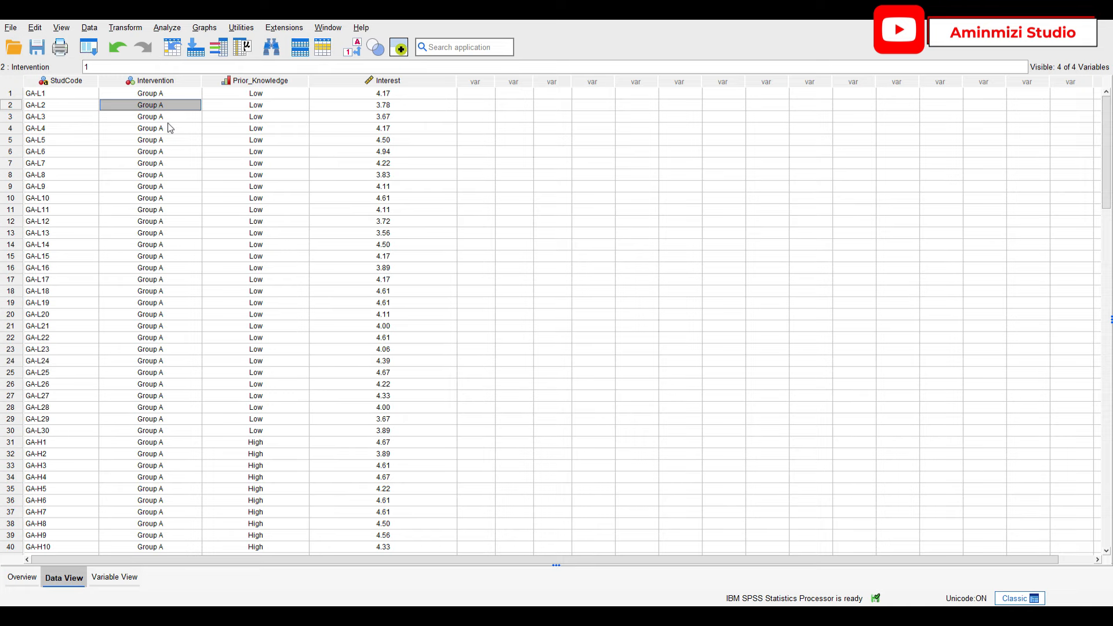
scroll(169, 128, "down", 12)
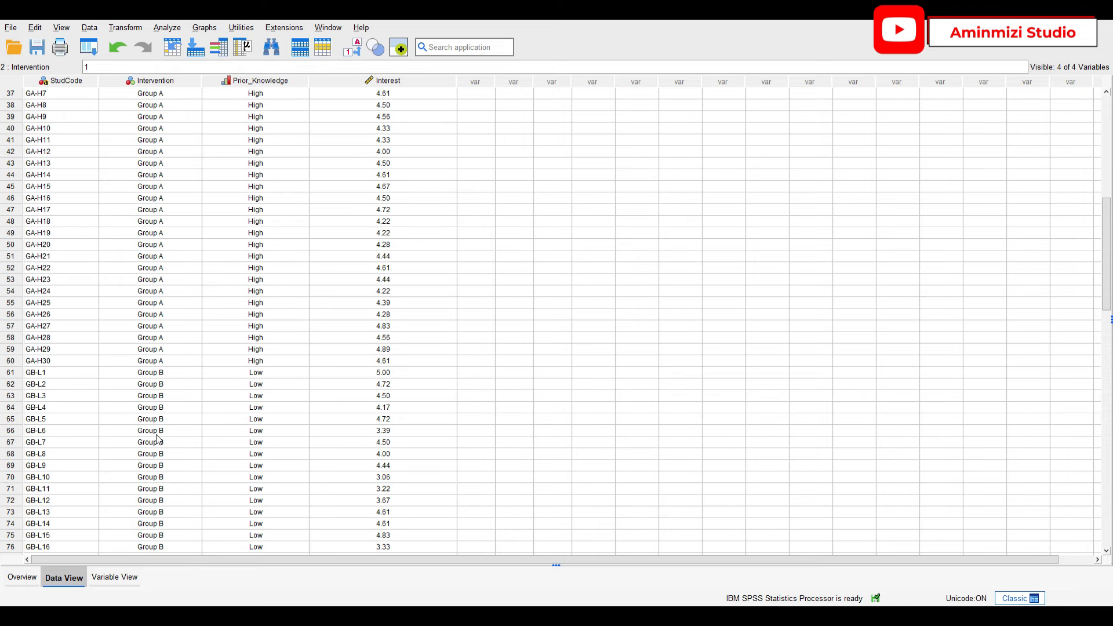
left_click(149, 374)
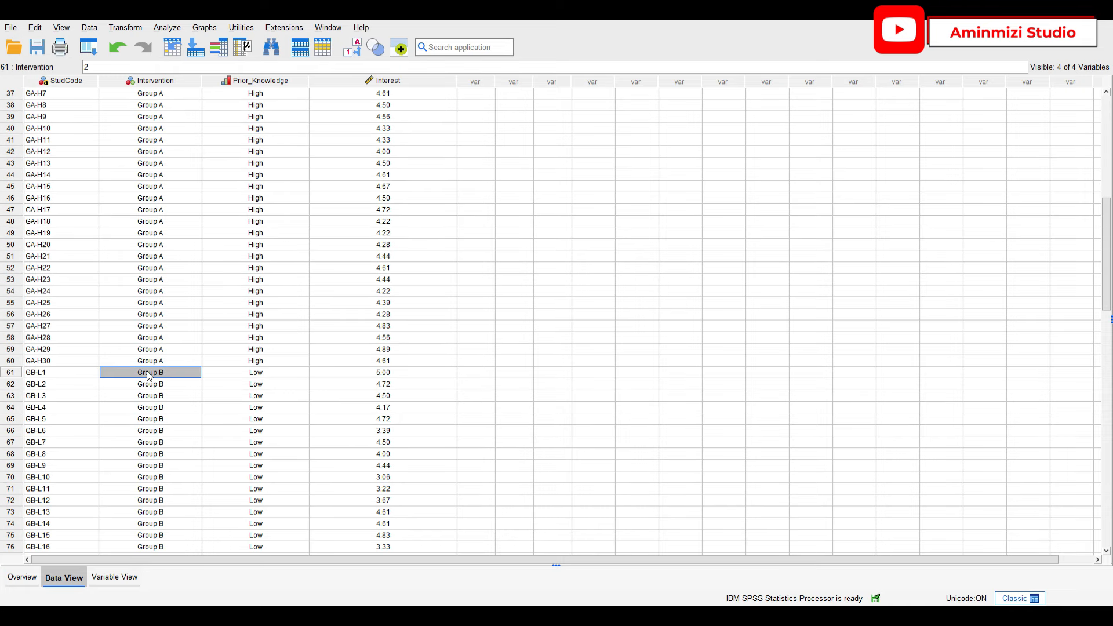
double_click(149, 374)
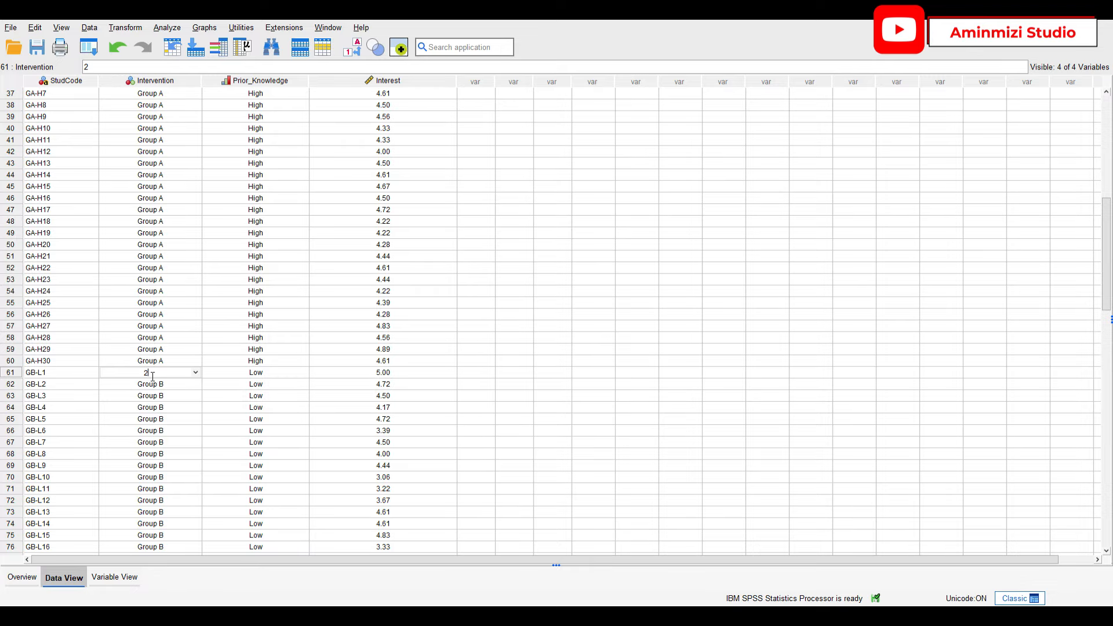
key("Return")
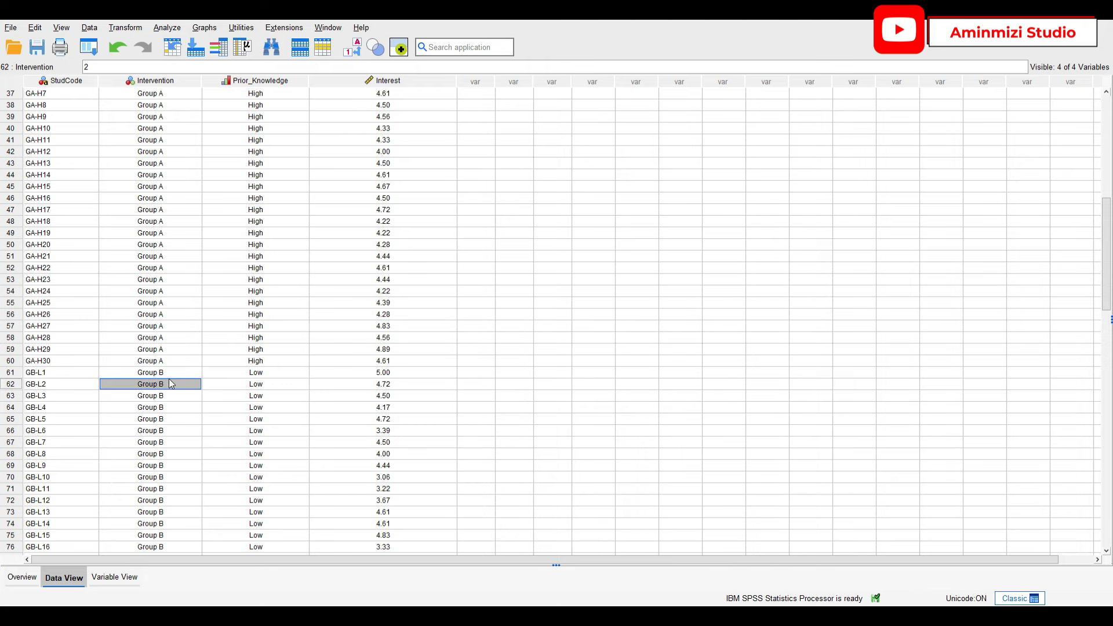
left_click(170, 374)
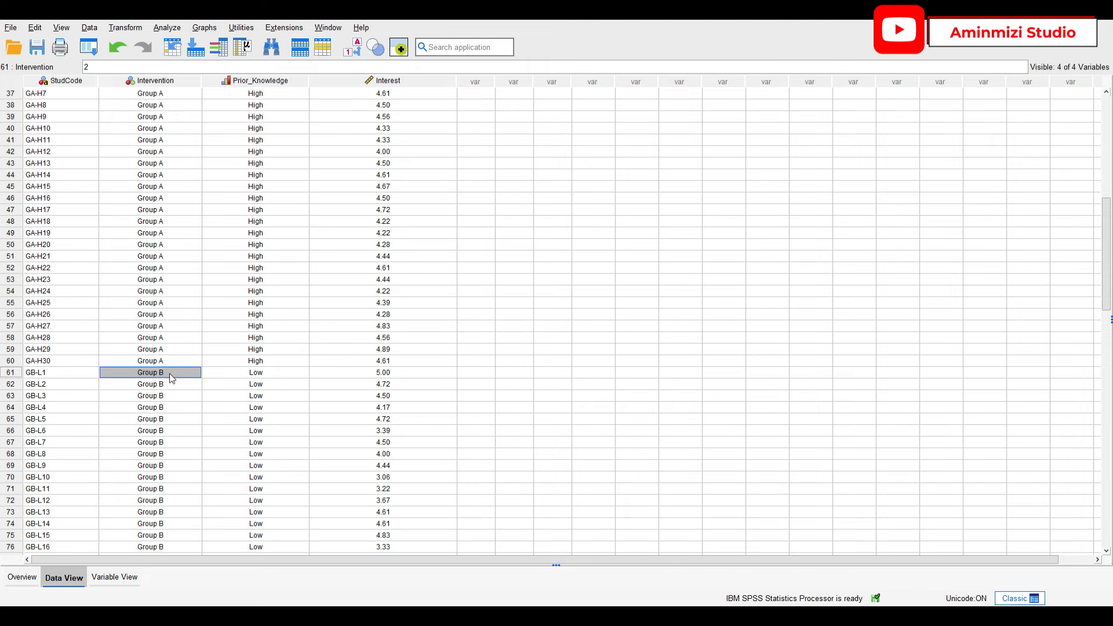
scroll(171, 136, "up", 12)
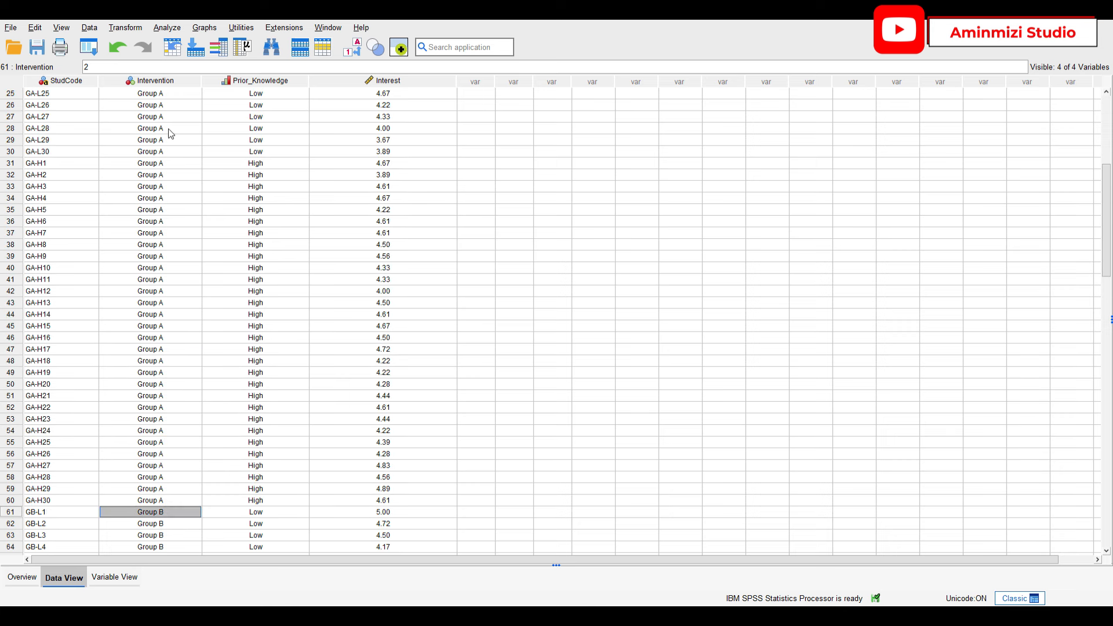
left_click_drag(162, 92, 155, 536)
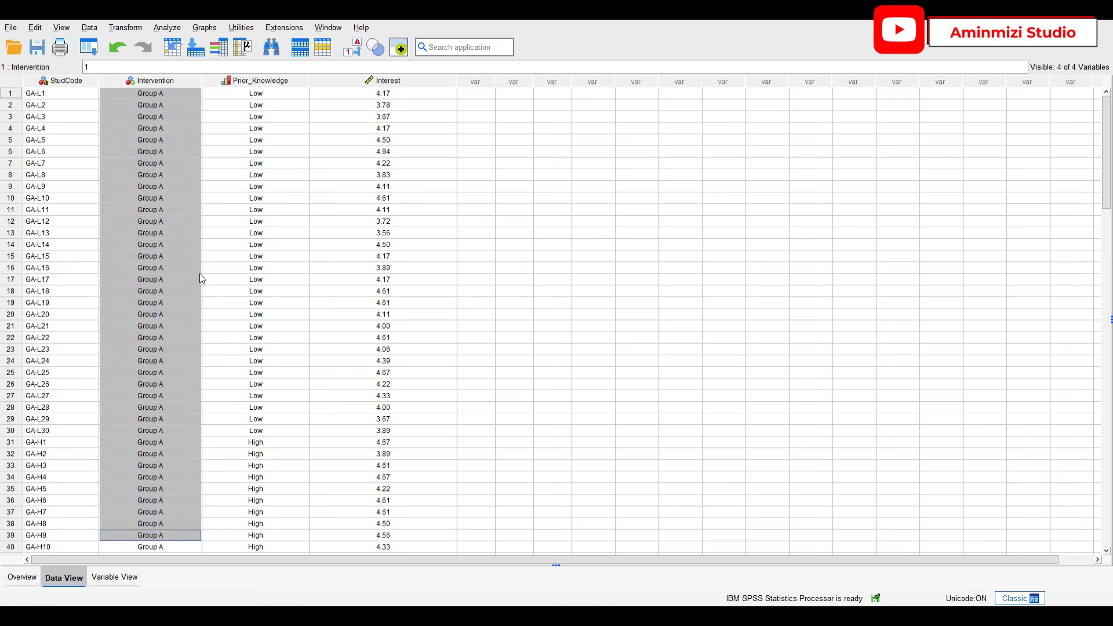
Step: Display numeric codes instead of value labels, compare the Group A and Group B Intervention codes, and restore the labels
left_click(352, 47)
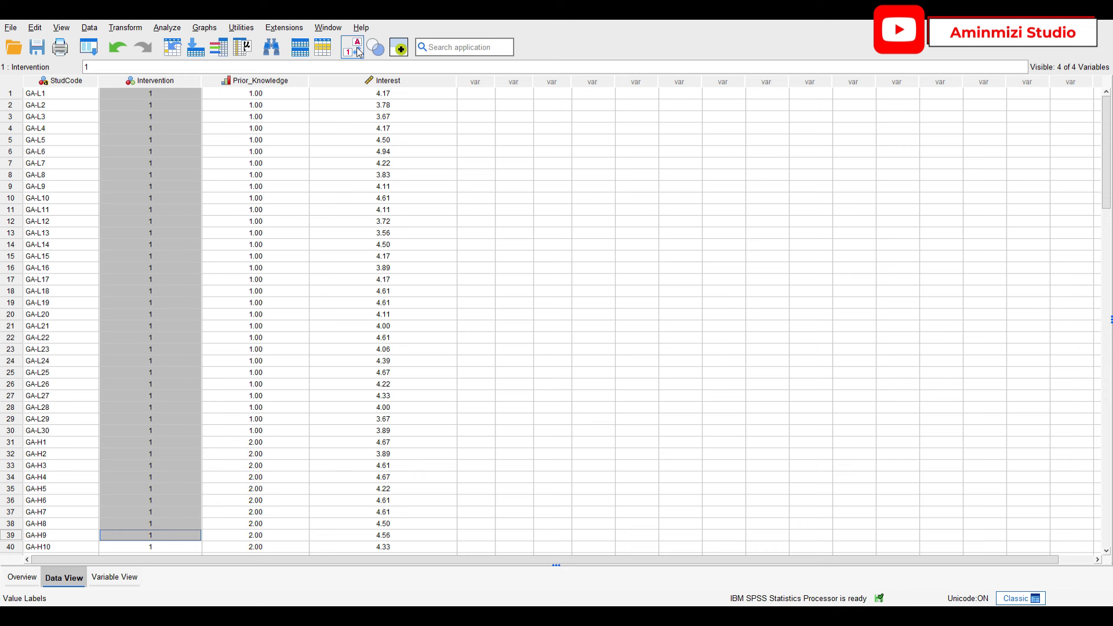
left_click(159, 118)
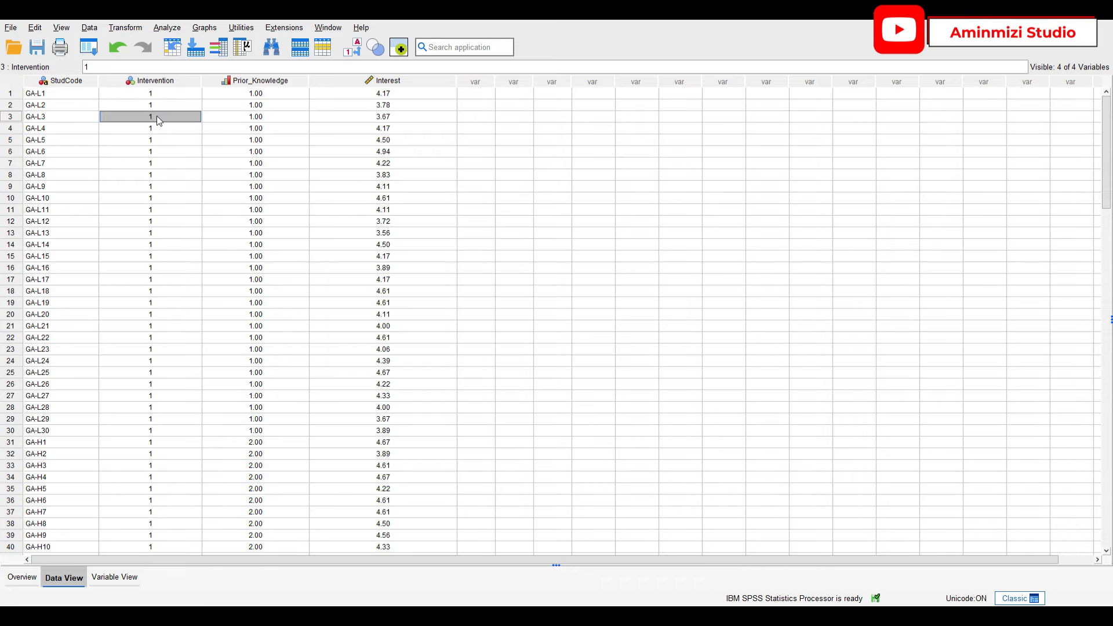
scroll(160, 121, "down", 20)
scroll(159, 121, "up", 14)
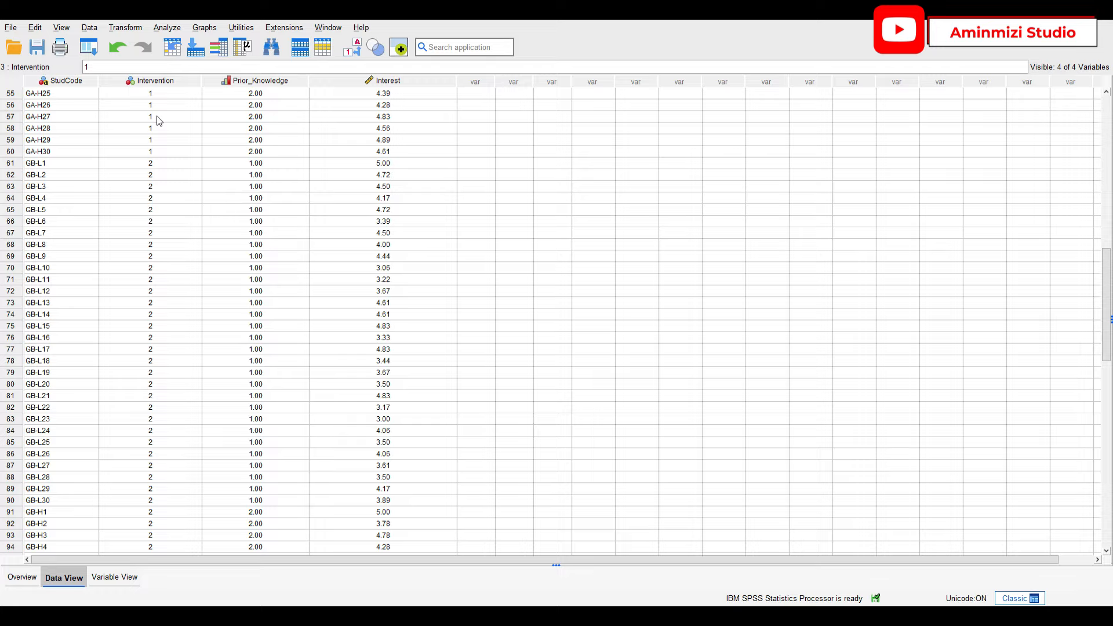
left_click(355, 56)
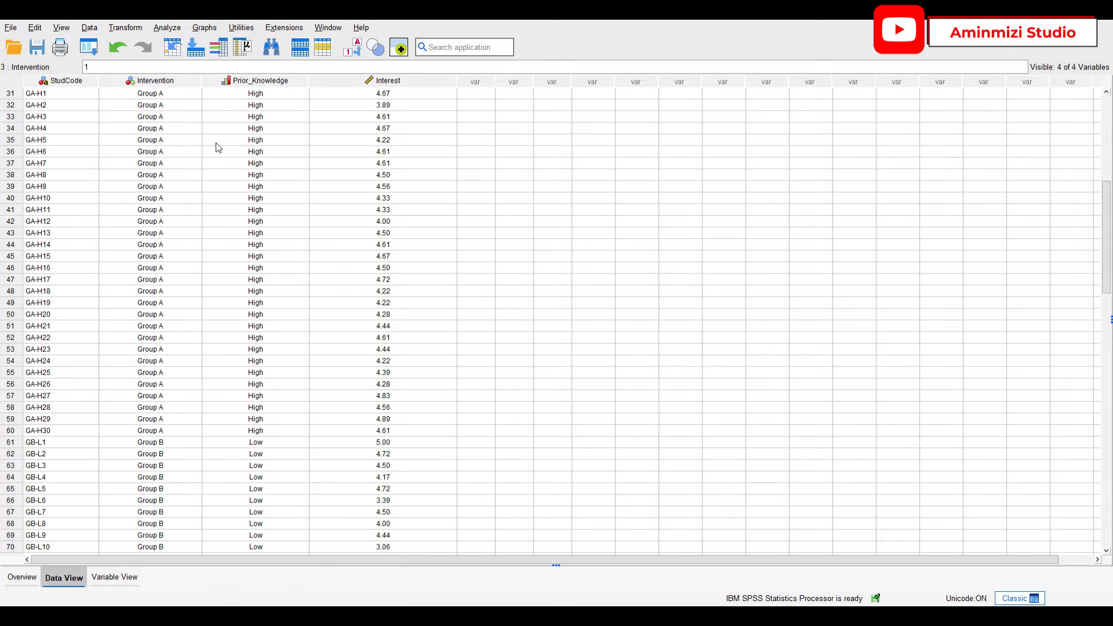
Step: Check the numeric Prior_Knowledge code and the Interest score of case GA-H1
left_click(263, 94)
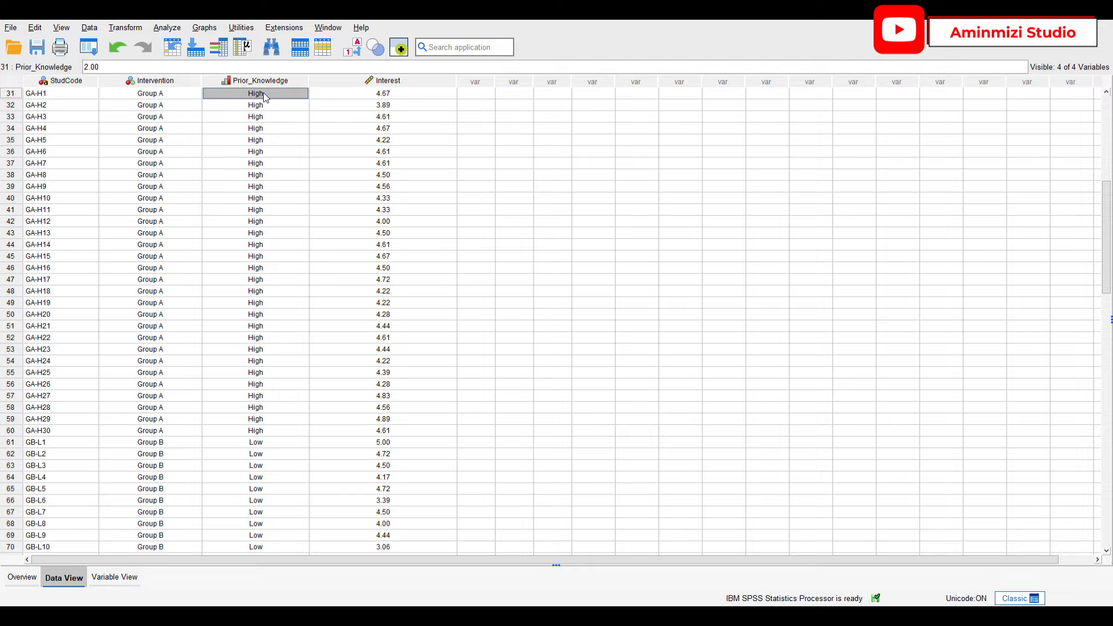
left_click(417, 94)
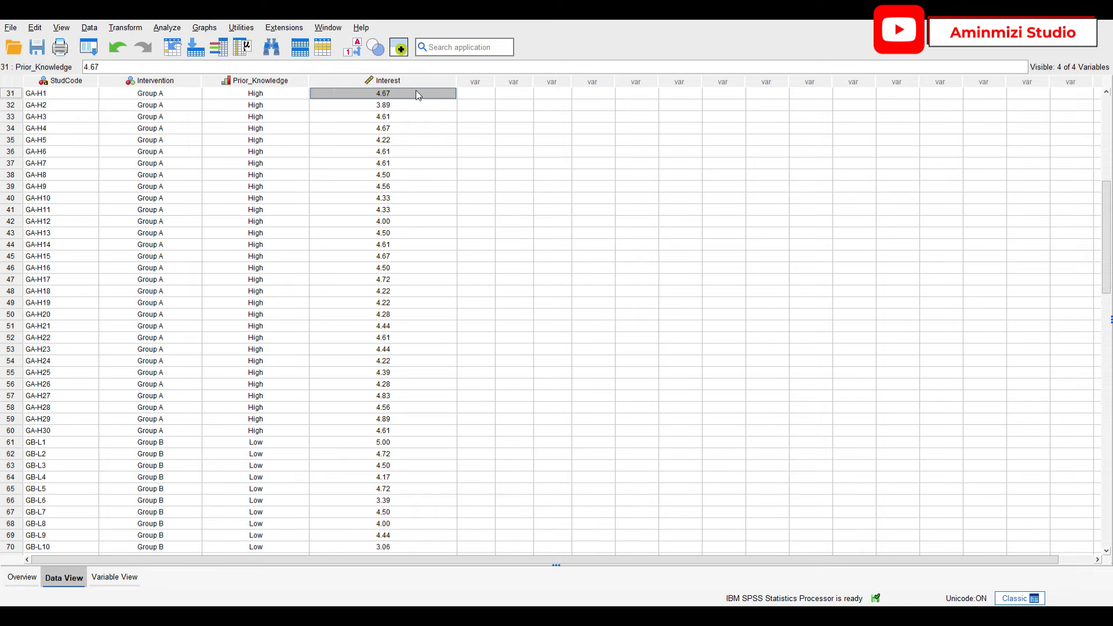
scroll(417, 91, "up", 10)
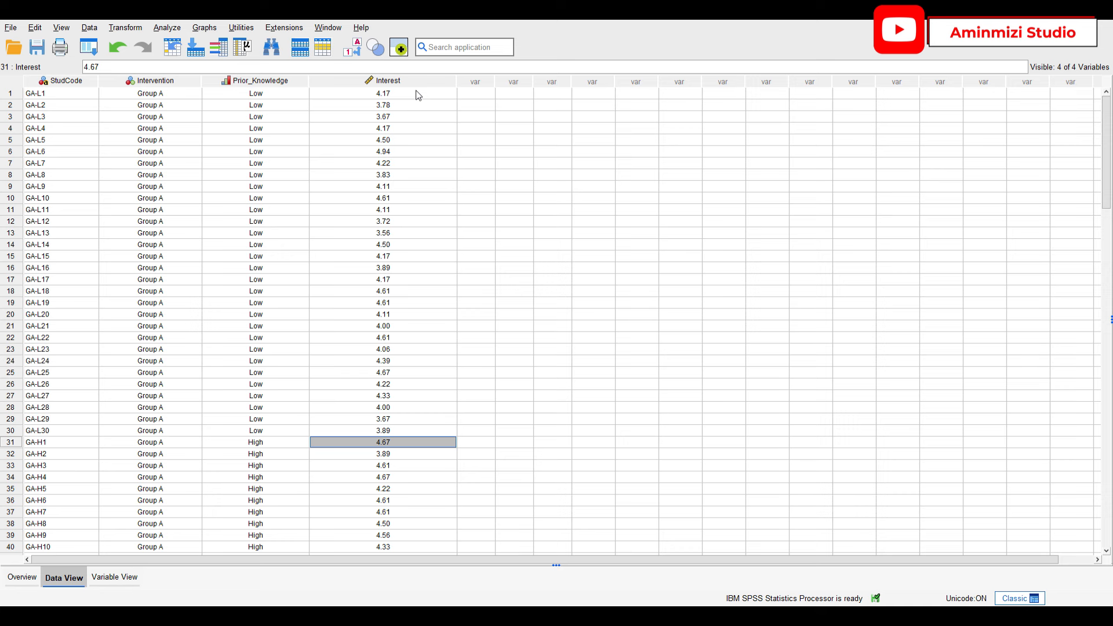
Step: Select the Interest scores from the first case down to review the dependent variable's values
left_click(419, 93)
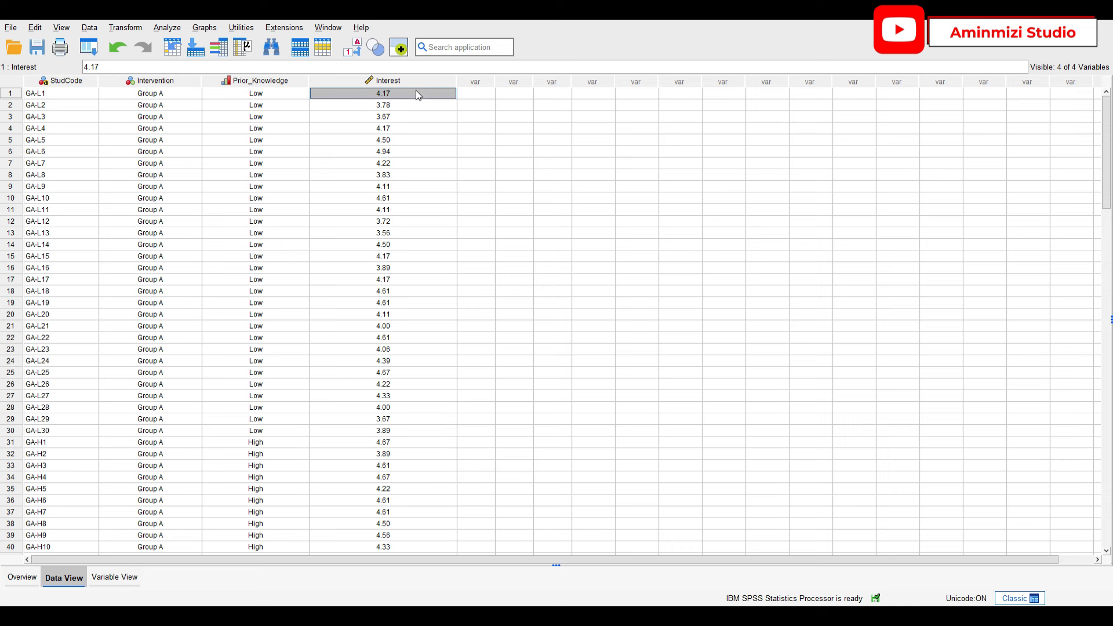
left_click_drag(416, 96, 412, 561)
scroll(471, 377, "up", 5)
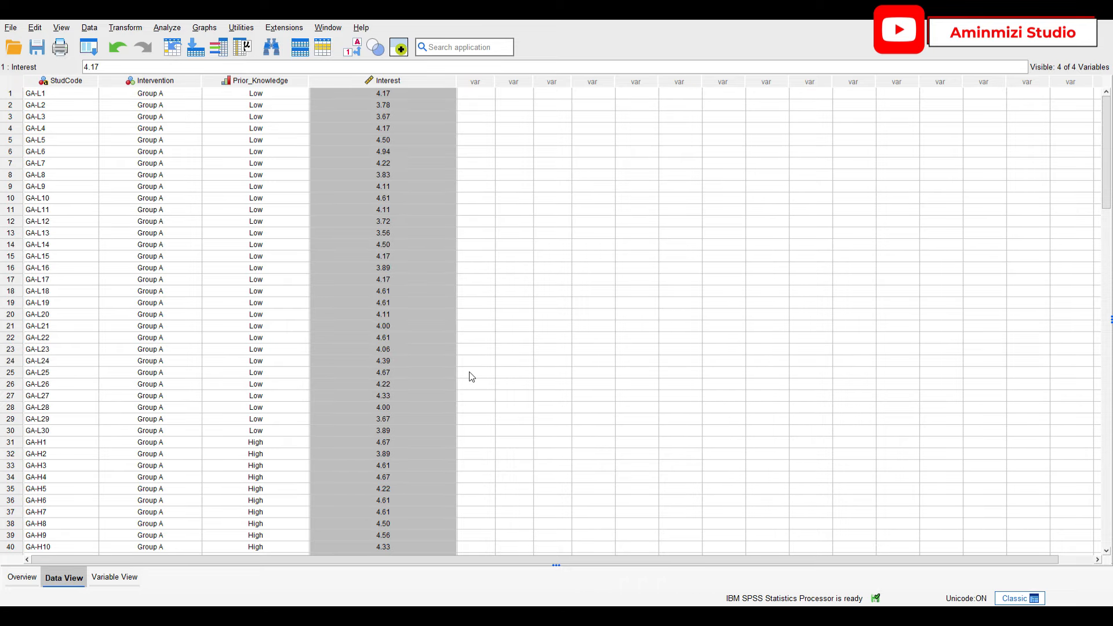
left_click(410, 92)
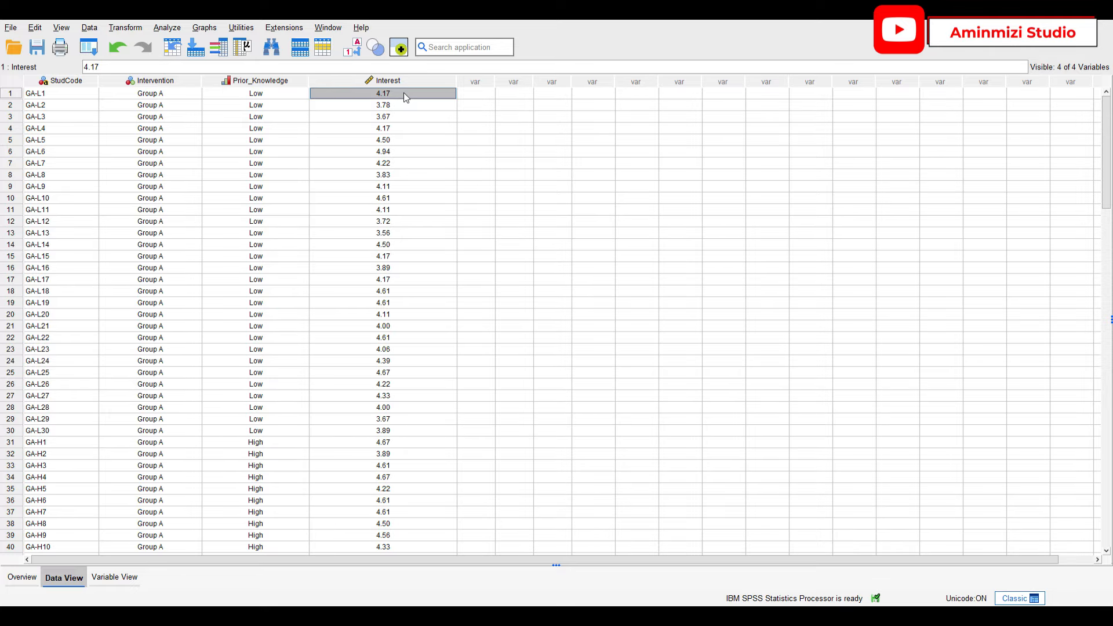
left_click_drag(404, 92, 392, 544)
scroll(423, 312, "up", 13)
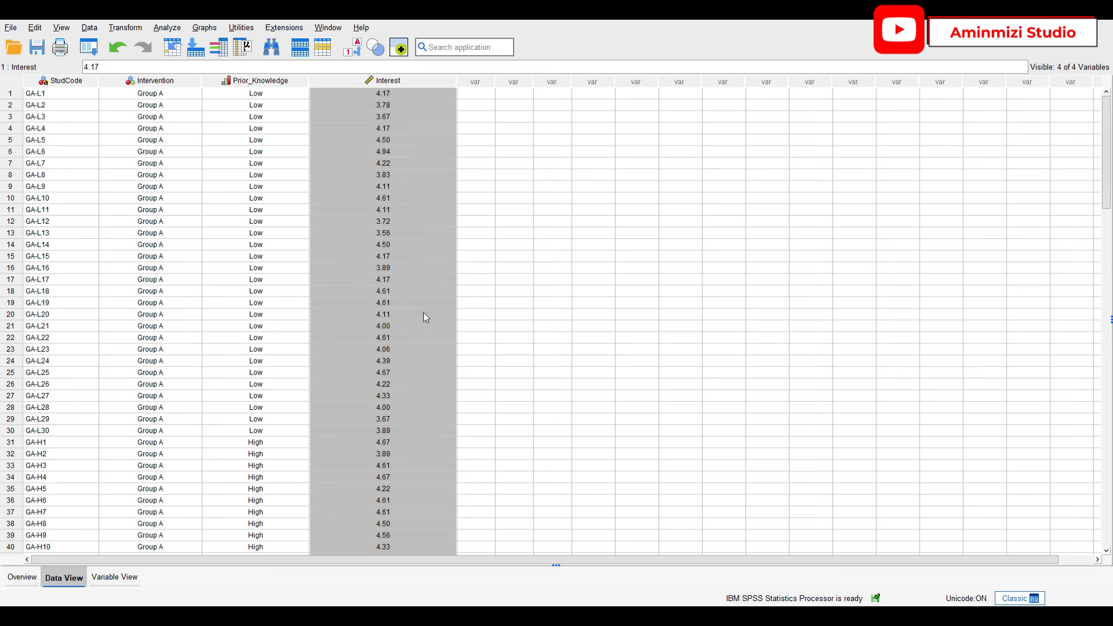
left_click(410, 98)
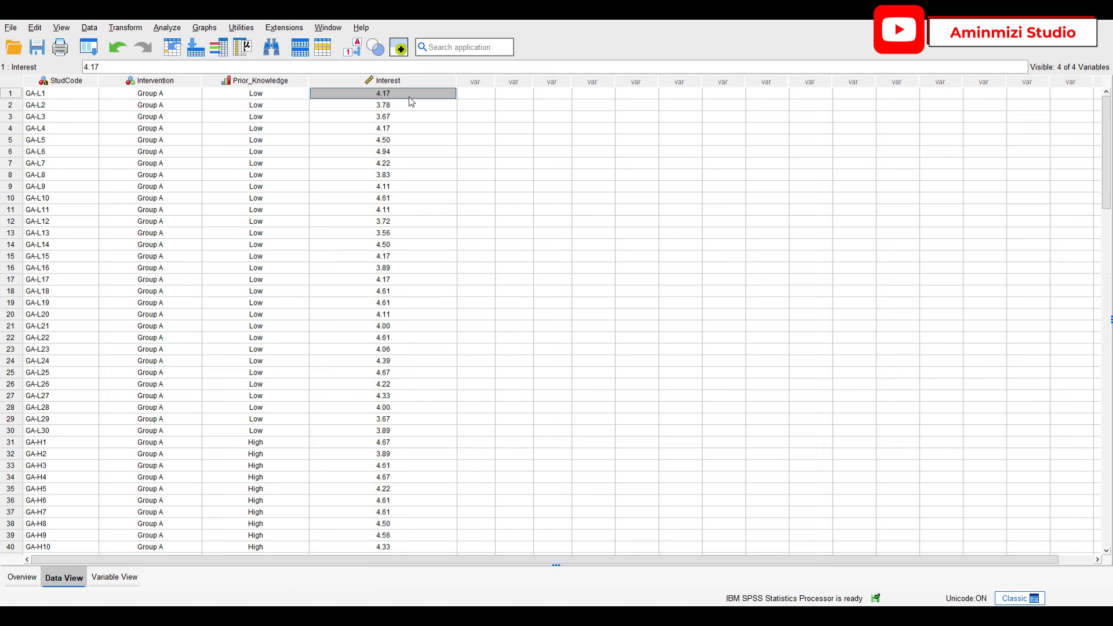
left_click(476, 105)
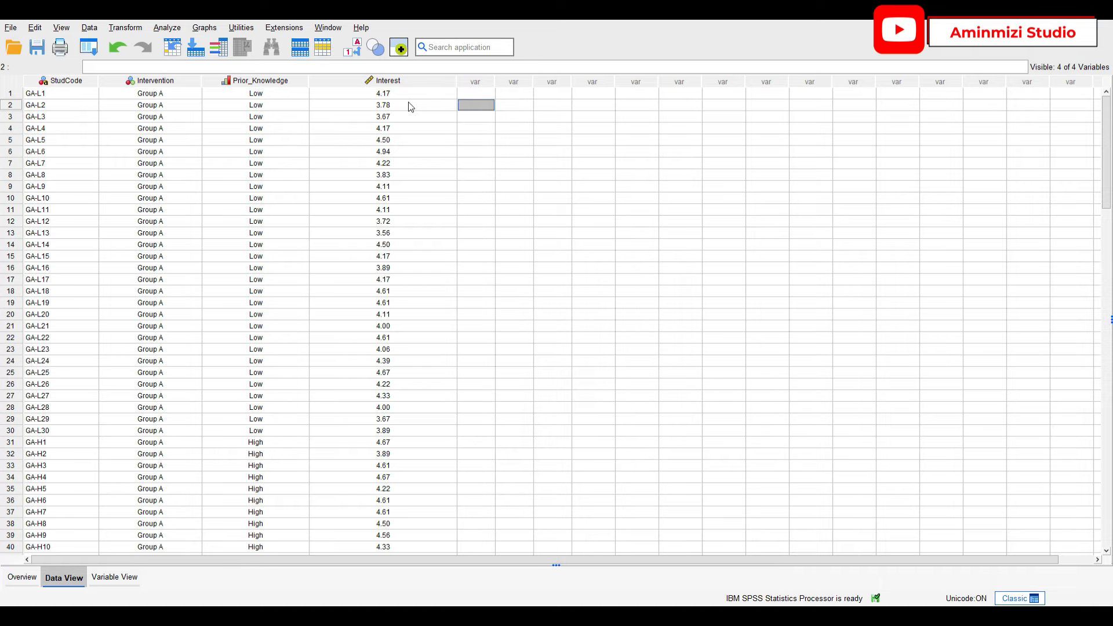
Step: Run a univariate two-way ANOVA of Interest by Intervention and Prior_Knowledge, adding a profile plot with Prior_Knowledge on the horizontal axis and Intervention as separate lines
left_click(89, 27)
left_click(141, 394)
left_click(167, 29)
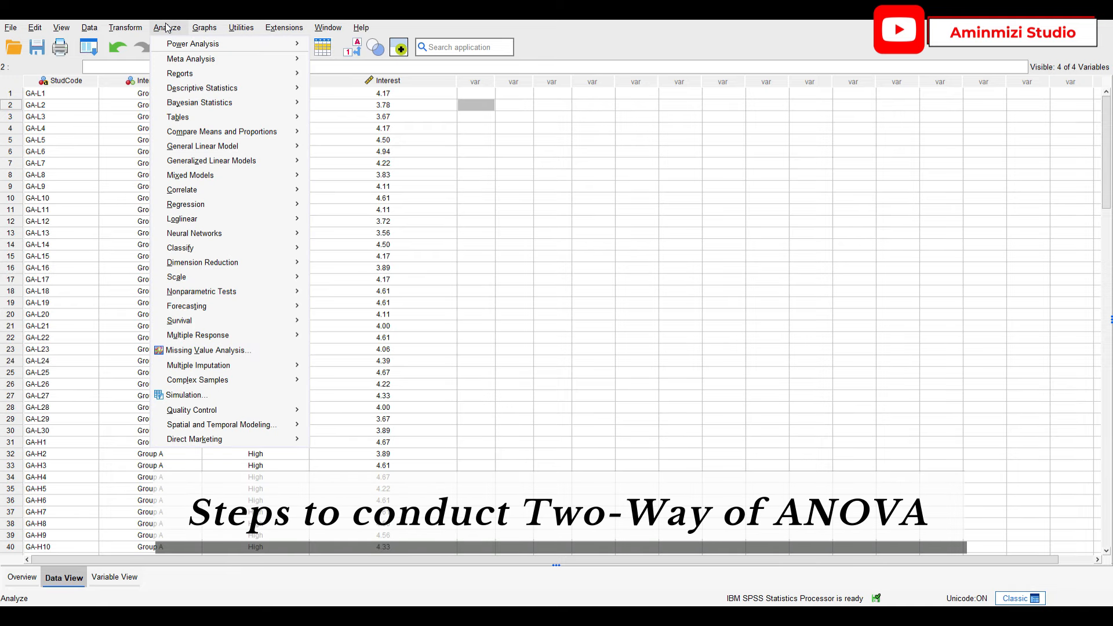
mouse_move(226, 150)
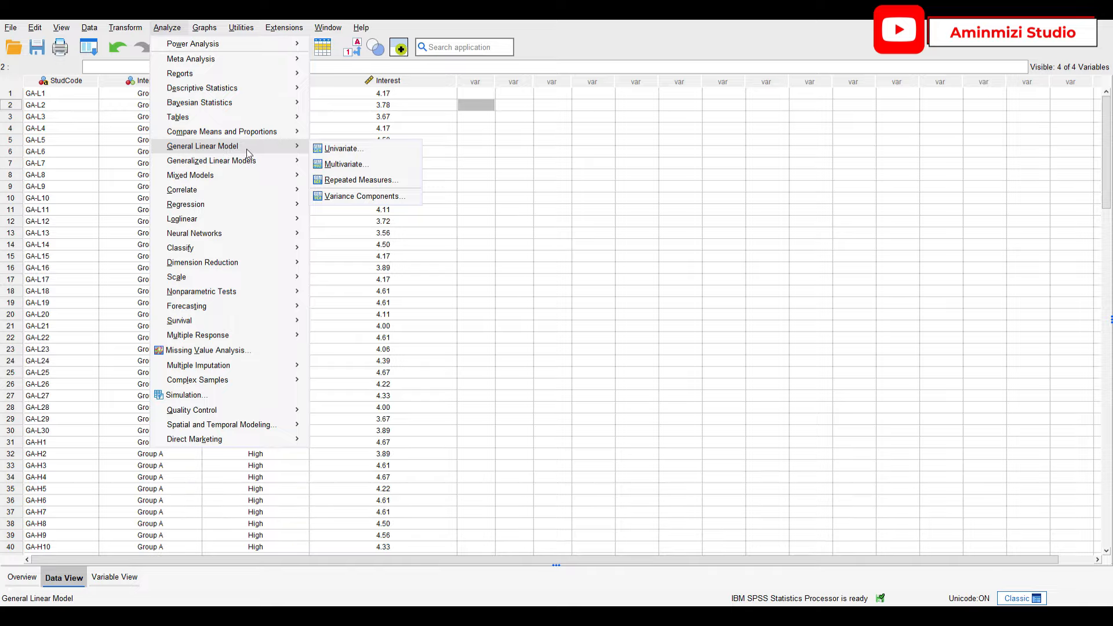
left_click(331, 151)
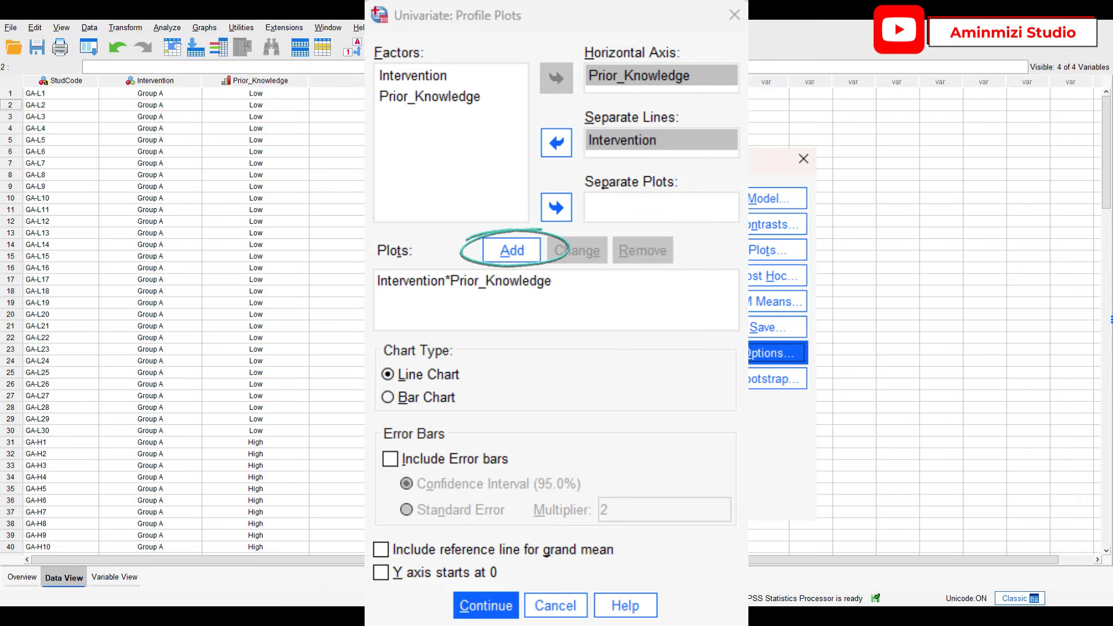
left_click(511, 250)
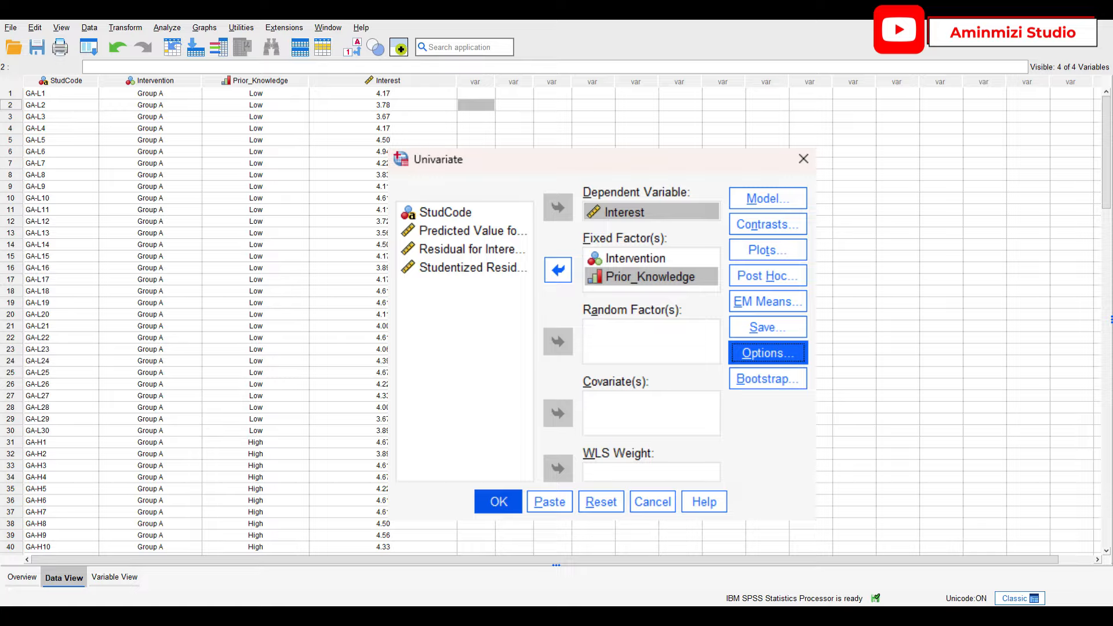
left_click(498, 502)
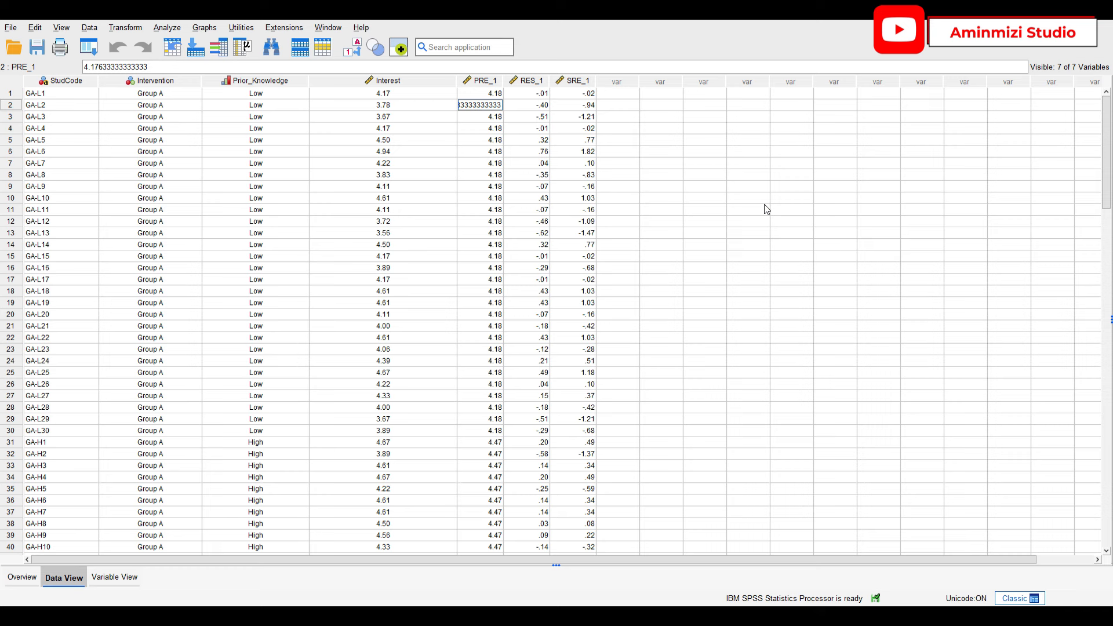
Step: Examine the saved predicted value, residual and studentized residual columns PRE_1, RES_1 and SRE_1
left_click(752, 177)
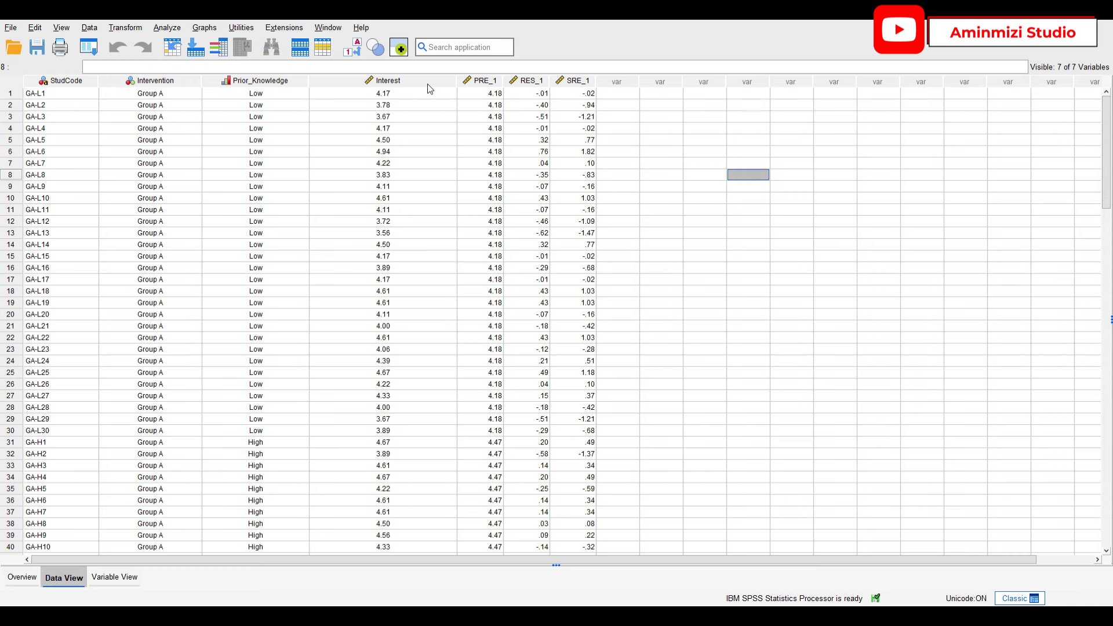
left_click(490, 81)
left_click(521, 84)
left_click(568, 82)
left_click(532, 83)
left_click(494, 83)
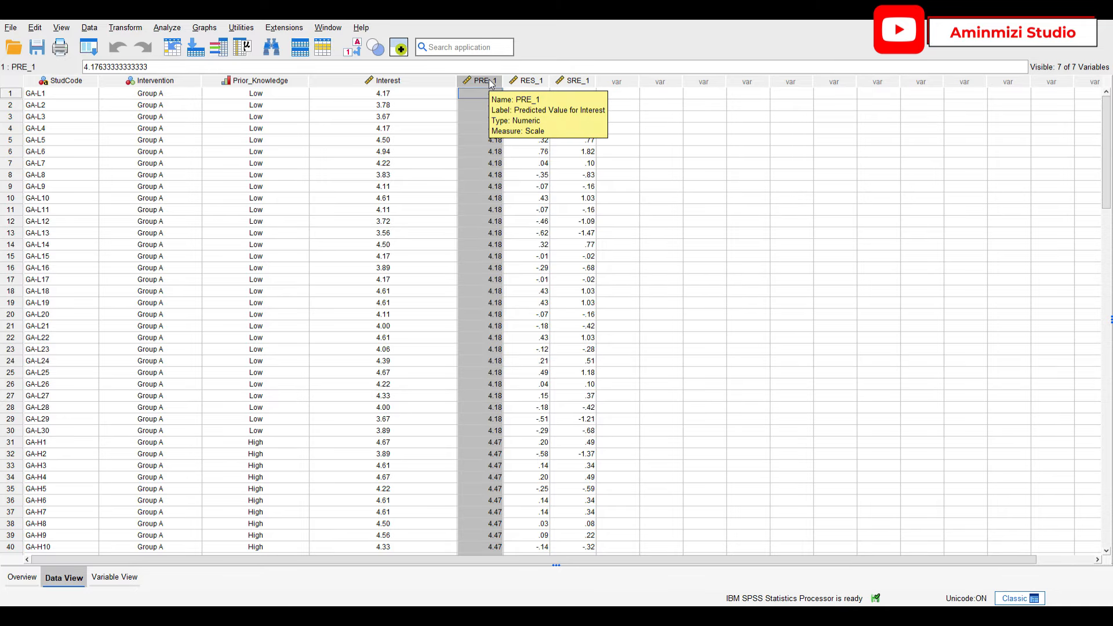
left_click(527, 80)
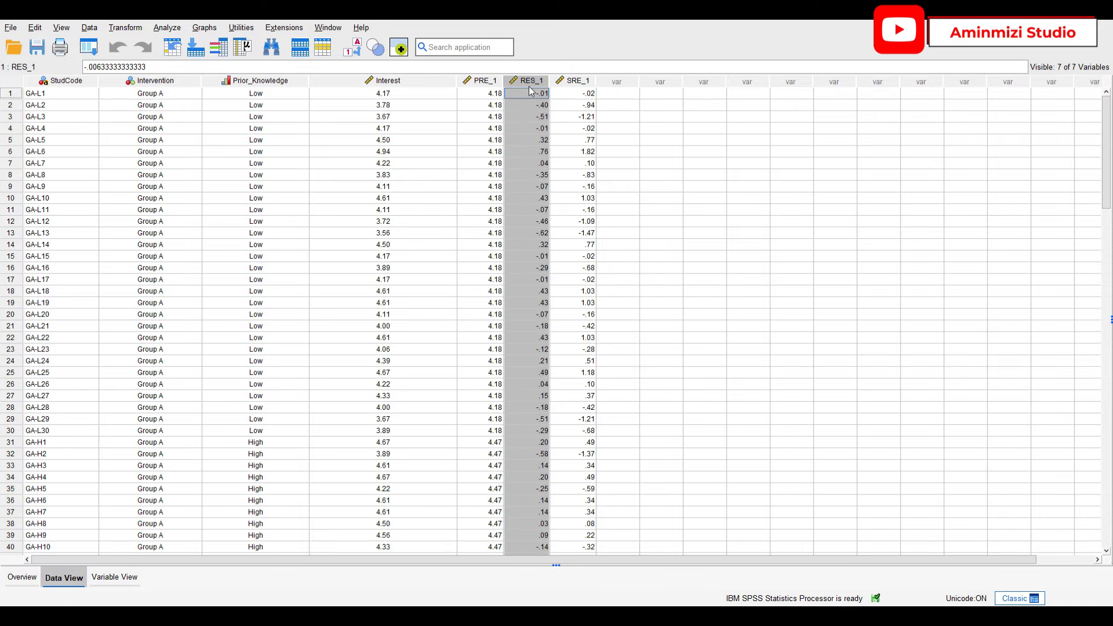
left_click(575, 82)
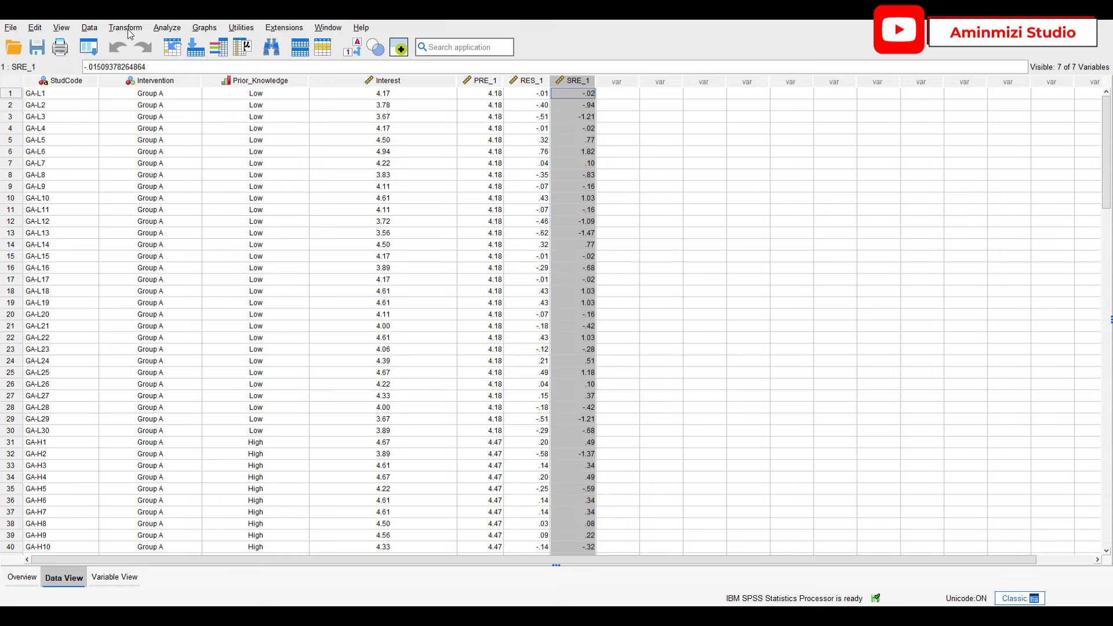
Step: Split the file to compare groups based on Intervention and Prior_Knowledge, sorting the file by the grouping variables
left_click(88, 32)
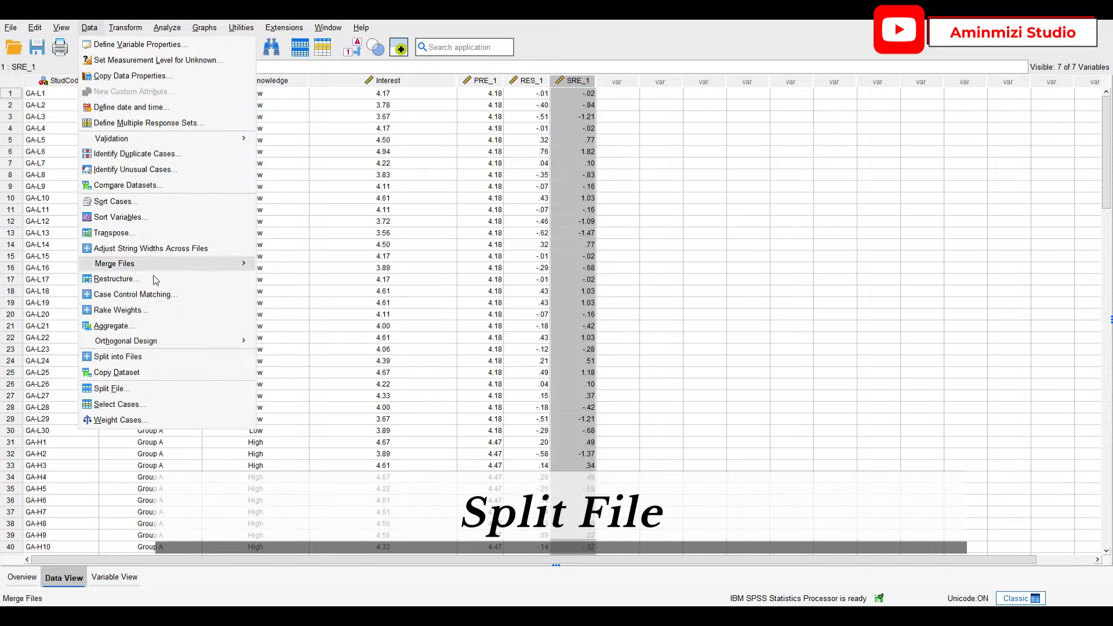
left_click(113, 388)
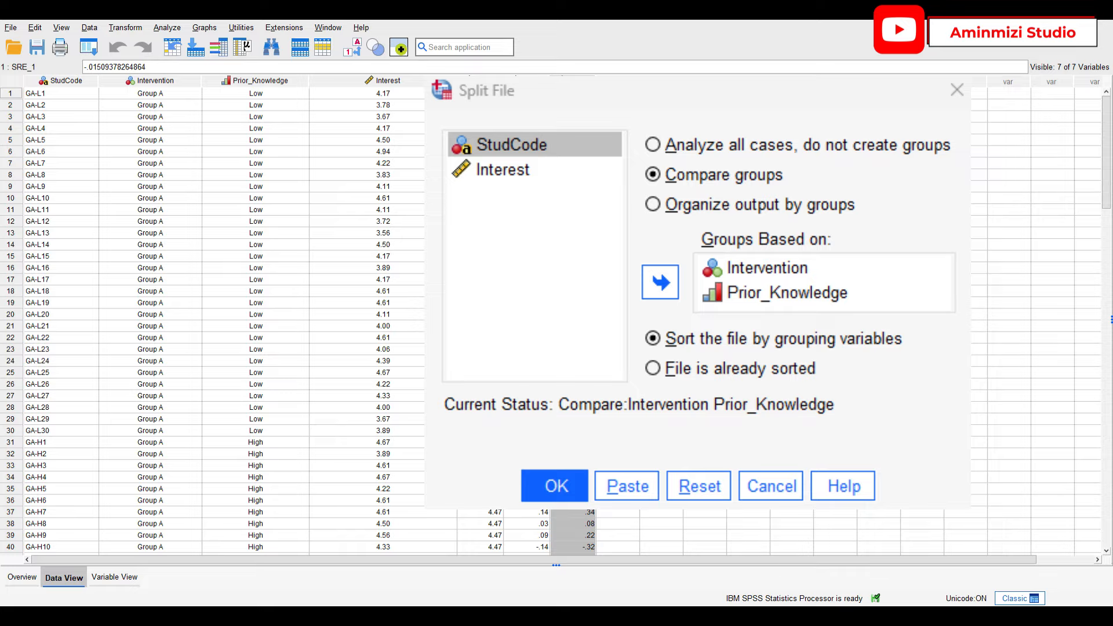
scroll(282, 447, "down", 6)
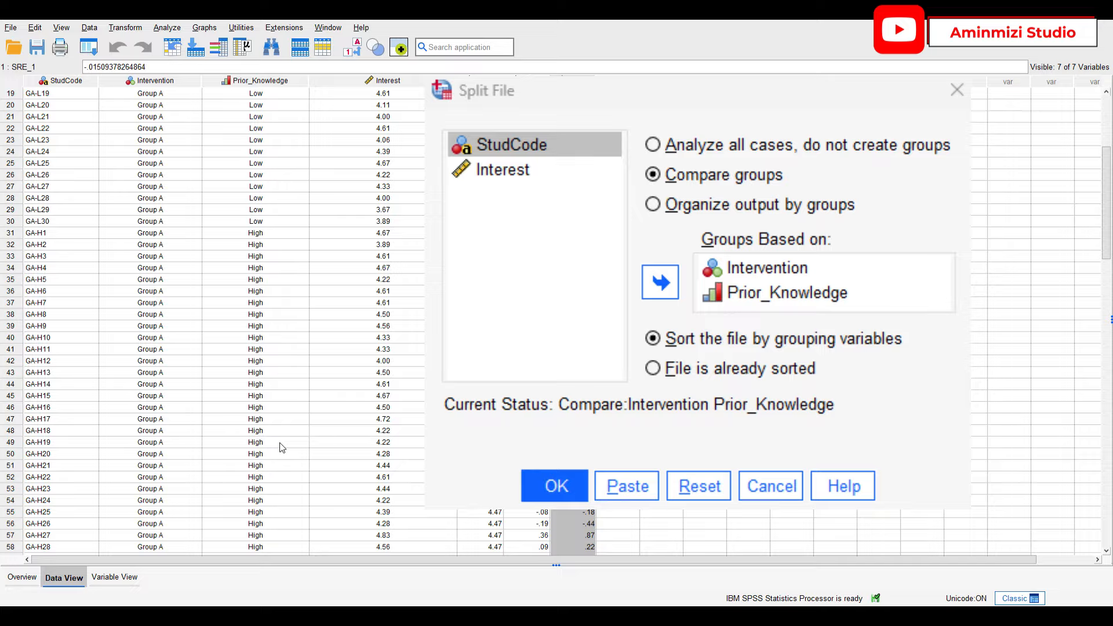
scroll(281, 447, "down", 12)
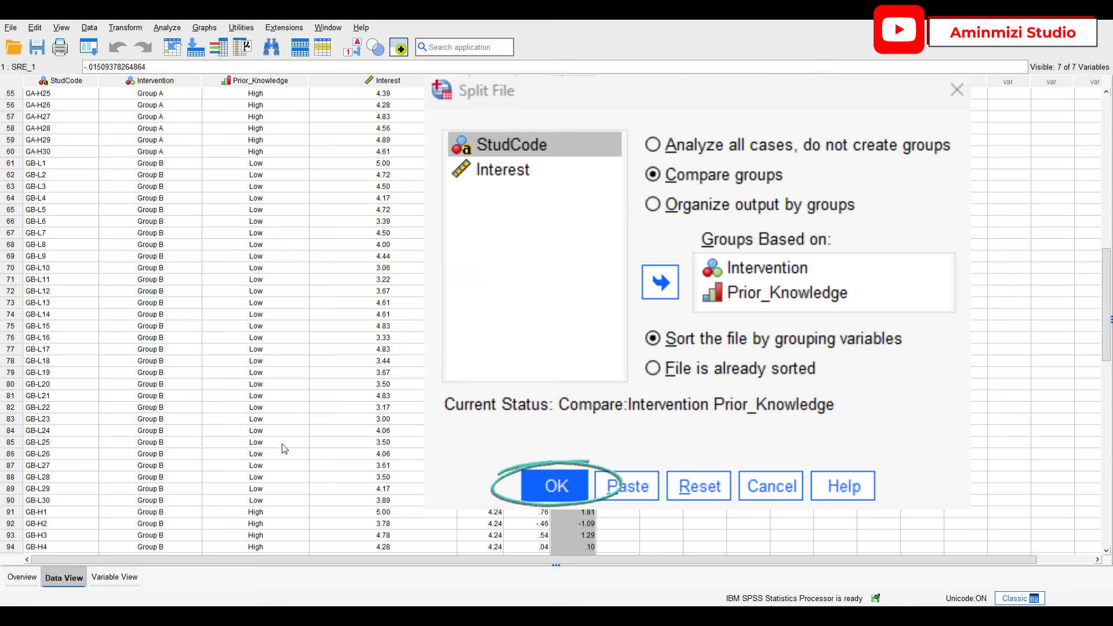
left_click(554, 486)
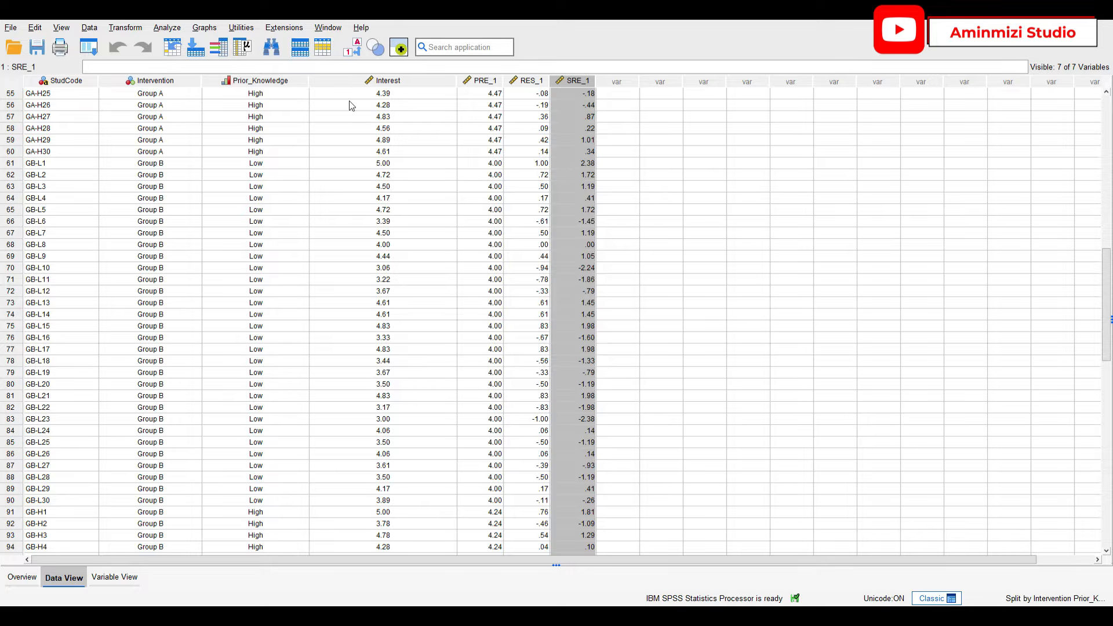
Step: Set up Explore for Residual for Interest with factors Intervention and Prior_Knowledge, including outliers and descriptives with a 95% confidence interval
left_click(172, 29)
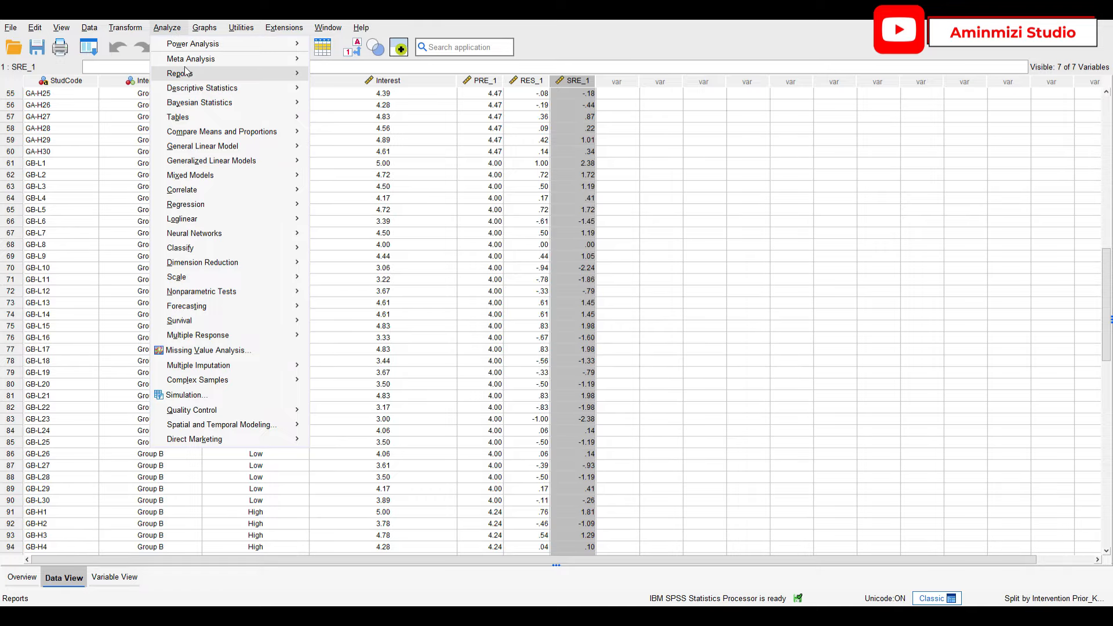
mouse_move(193, 91)
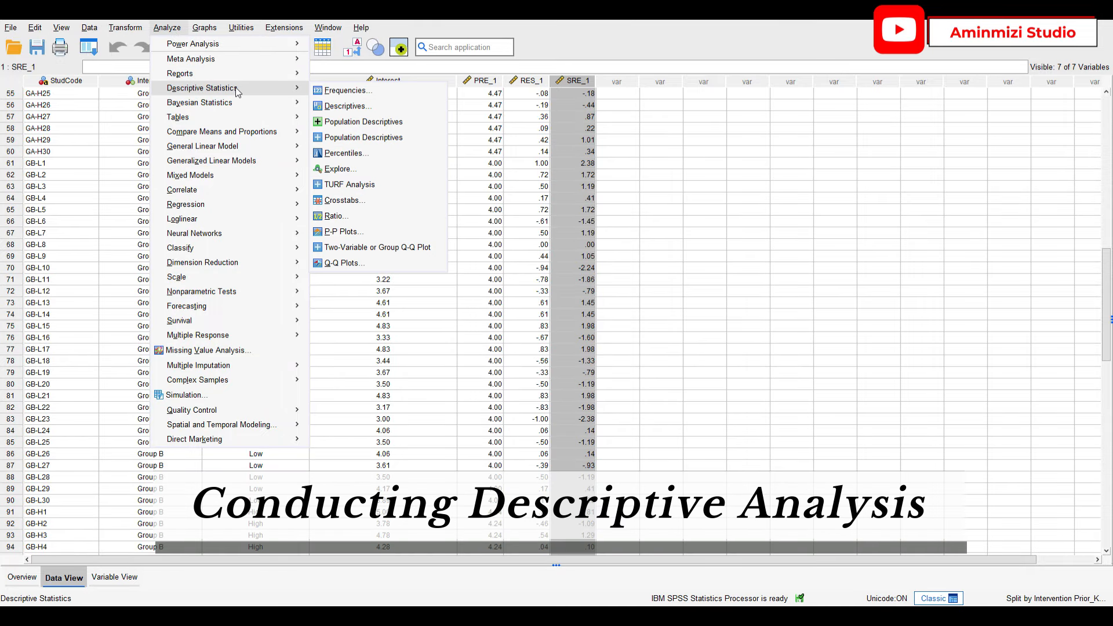
left_click(341, 168)
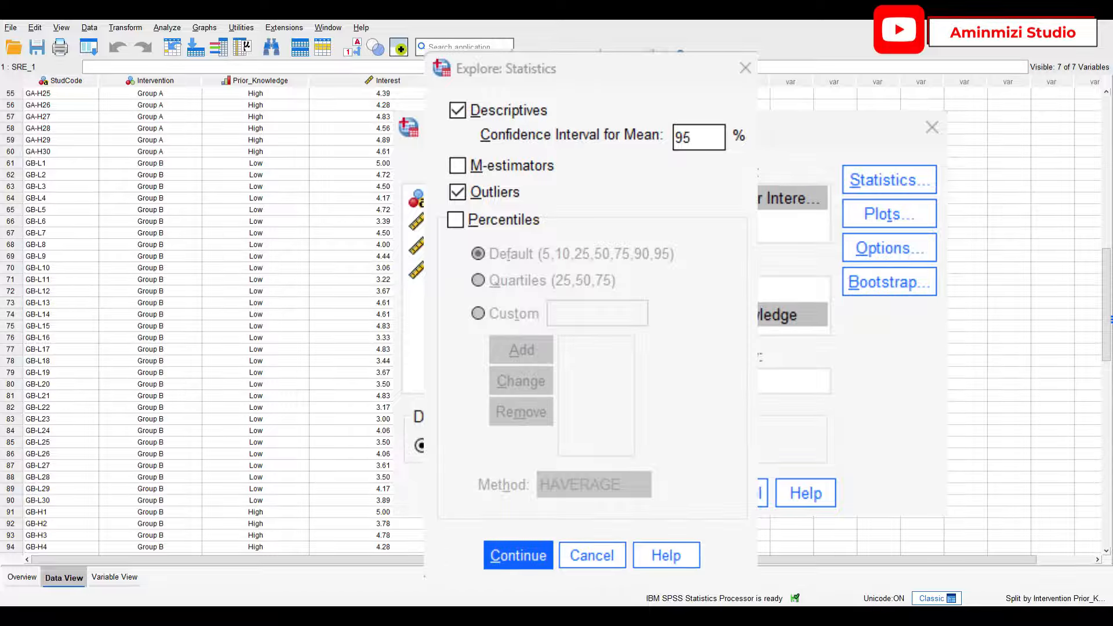
key("Return")
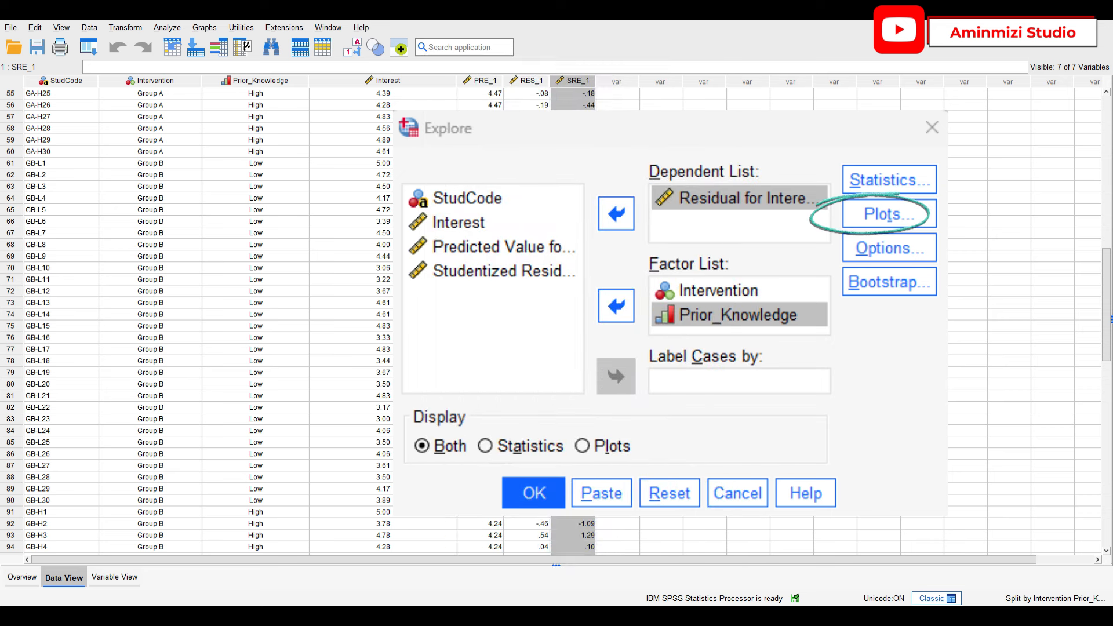
Step: Run Explore with factor-level boxplots, histograms and normality plots with tests, omitting stem-and-leaf plots
key("alt+t")
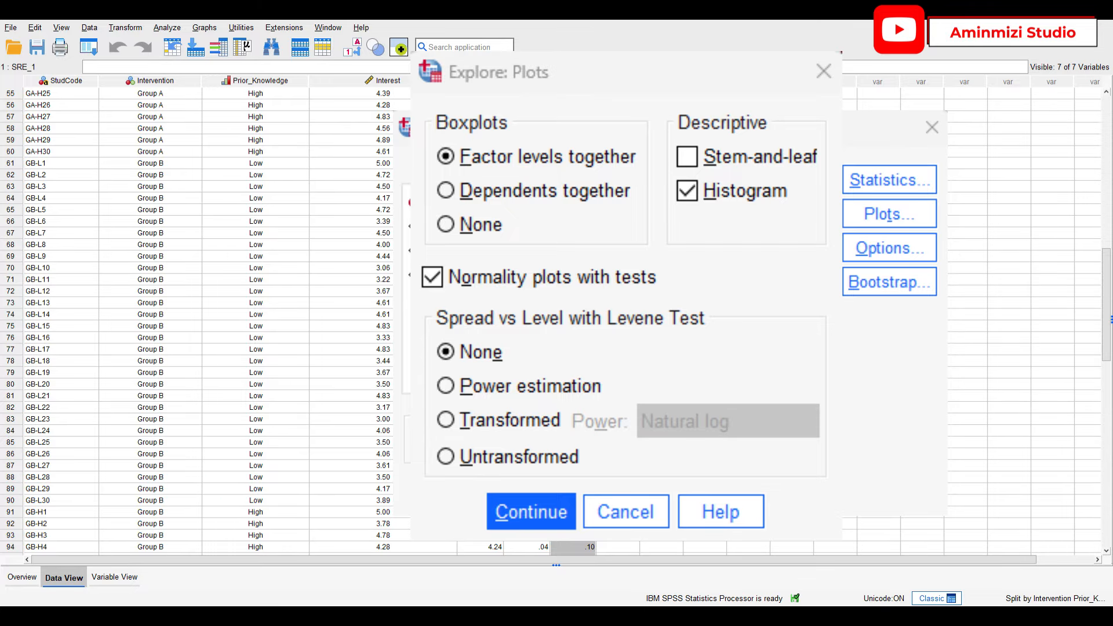
key("Return")
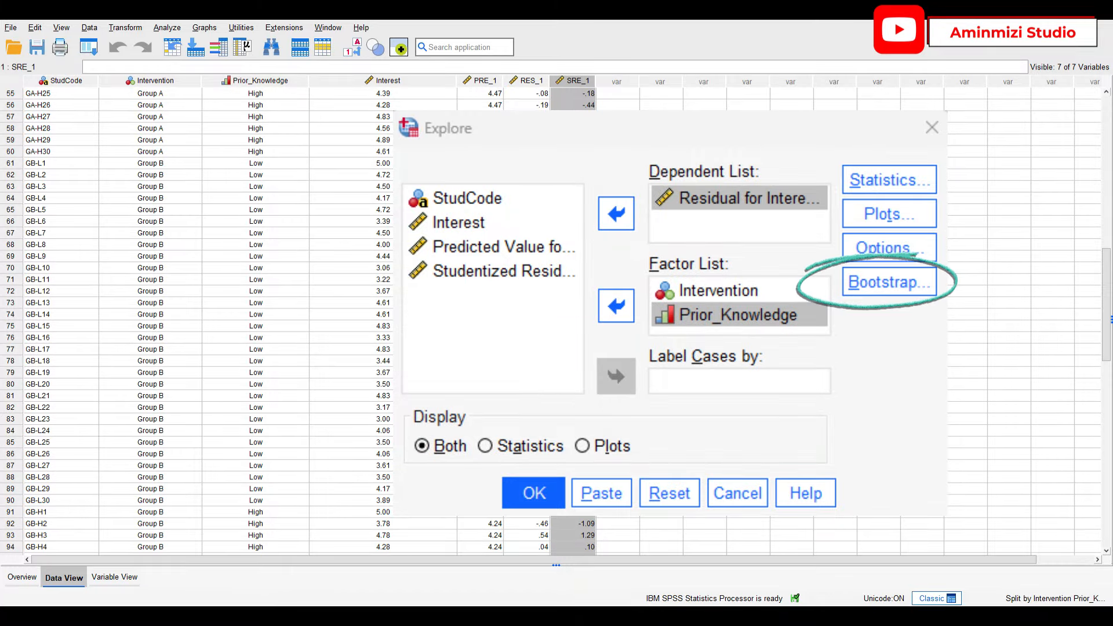
left_click(534, 493)
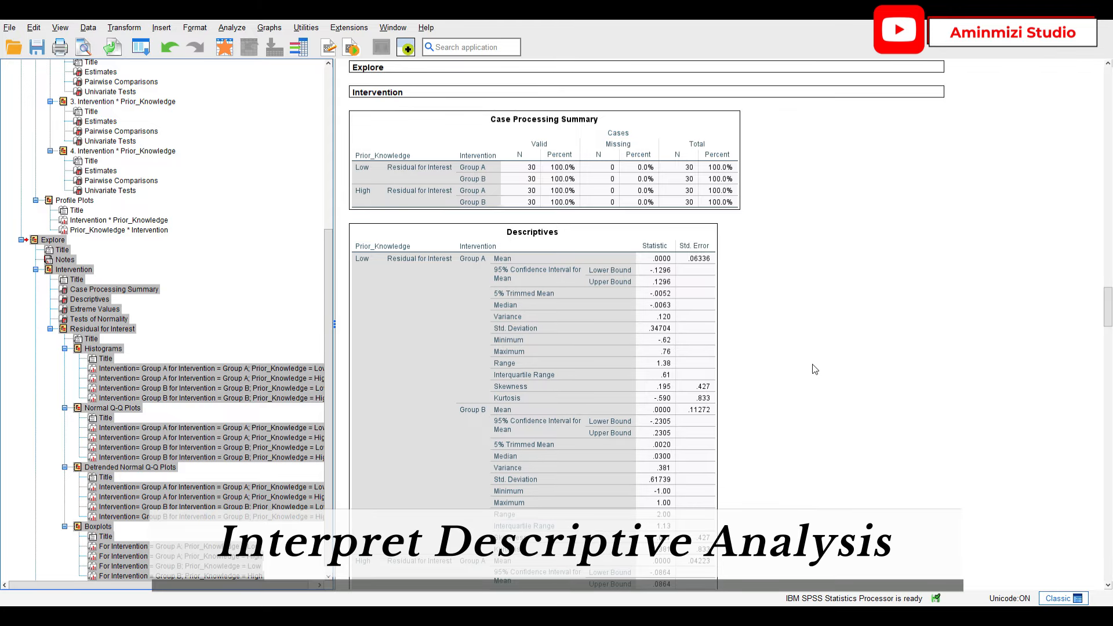
left_click(814, 369)
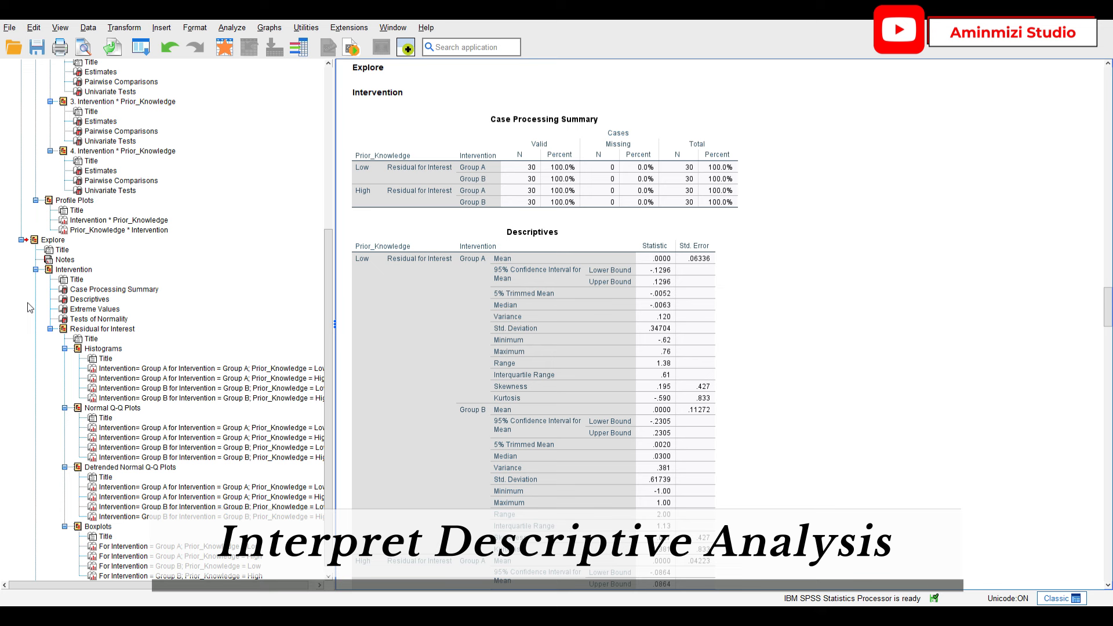
Step: Examine the Explore output's Intervention section, reading the Case Processing Summary and the residual Descriptives for each group combination
left_click(34, 242)
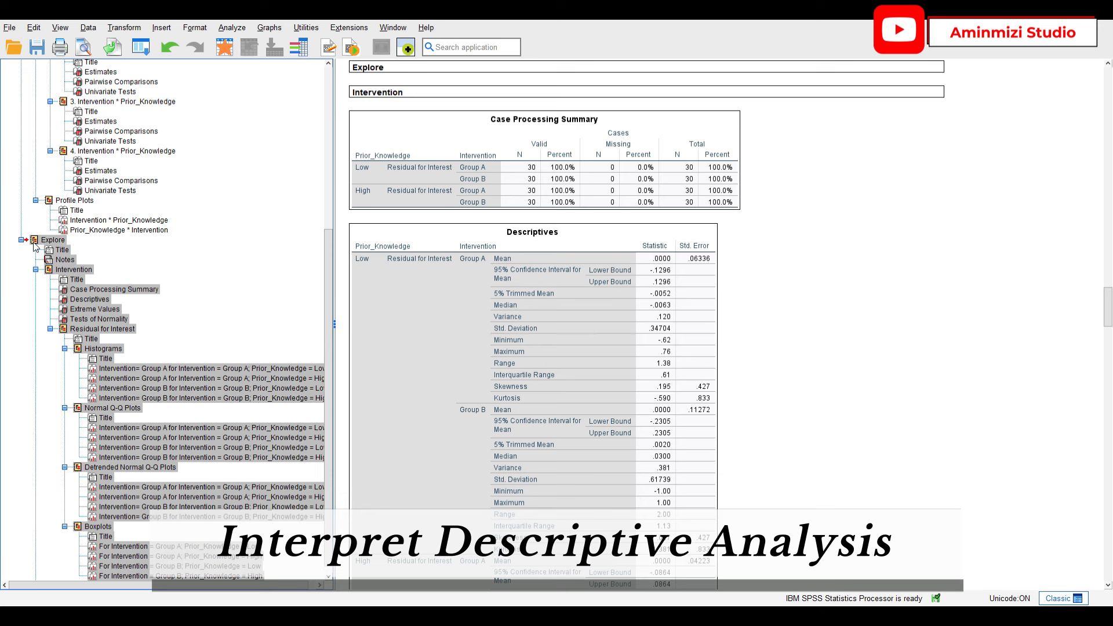
left_click(35, 269)
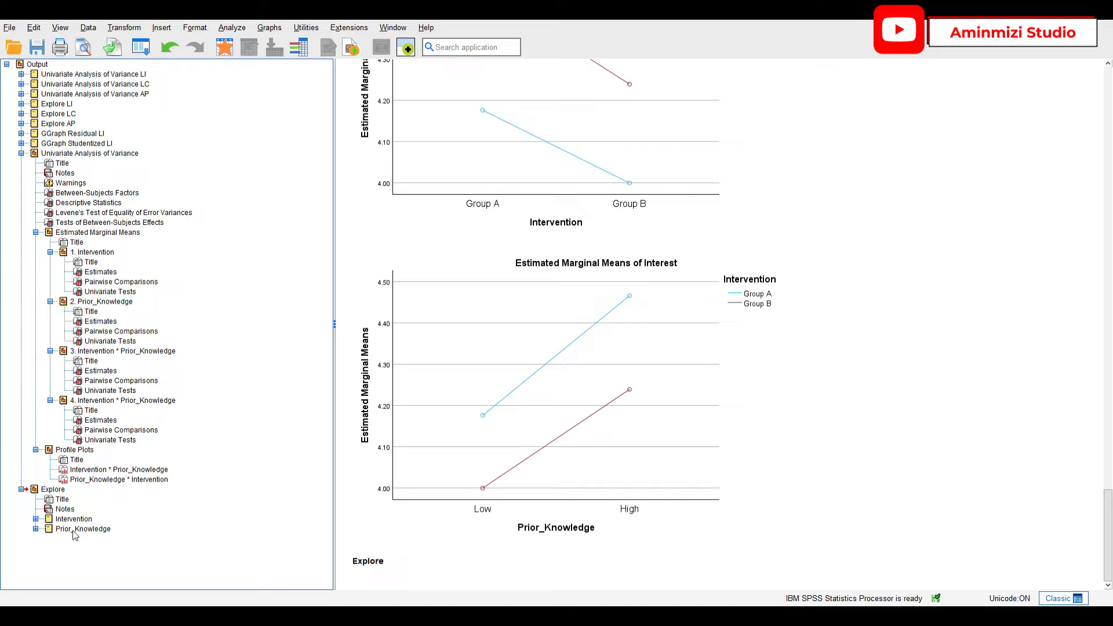
left_click(36, 519)
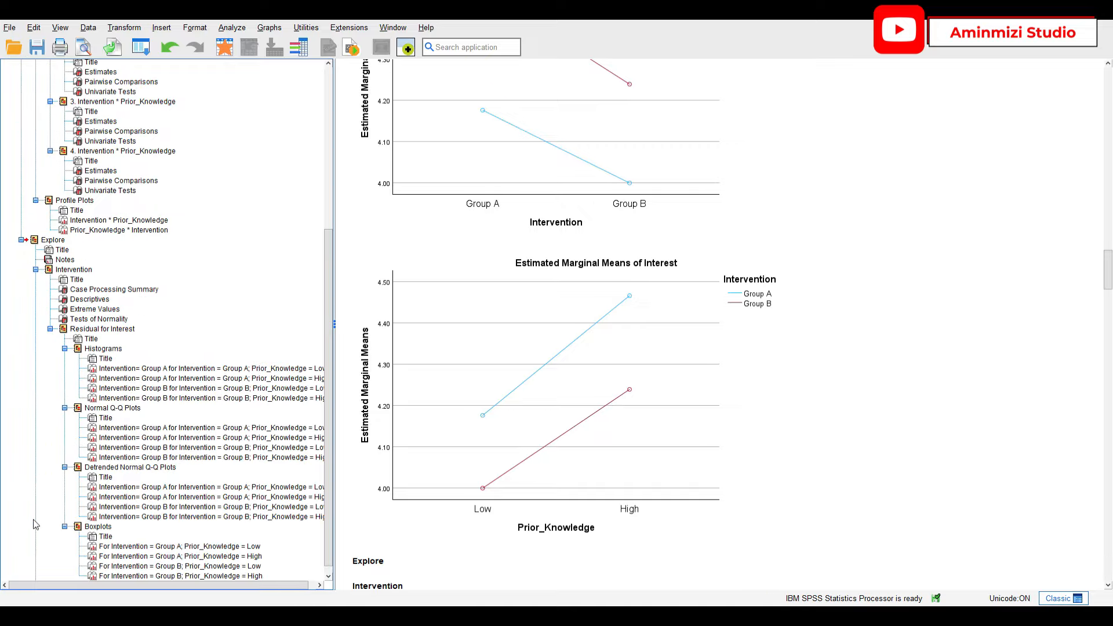
left_click(47, 270)
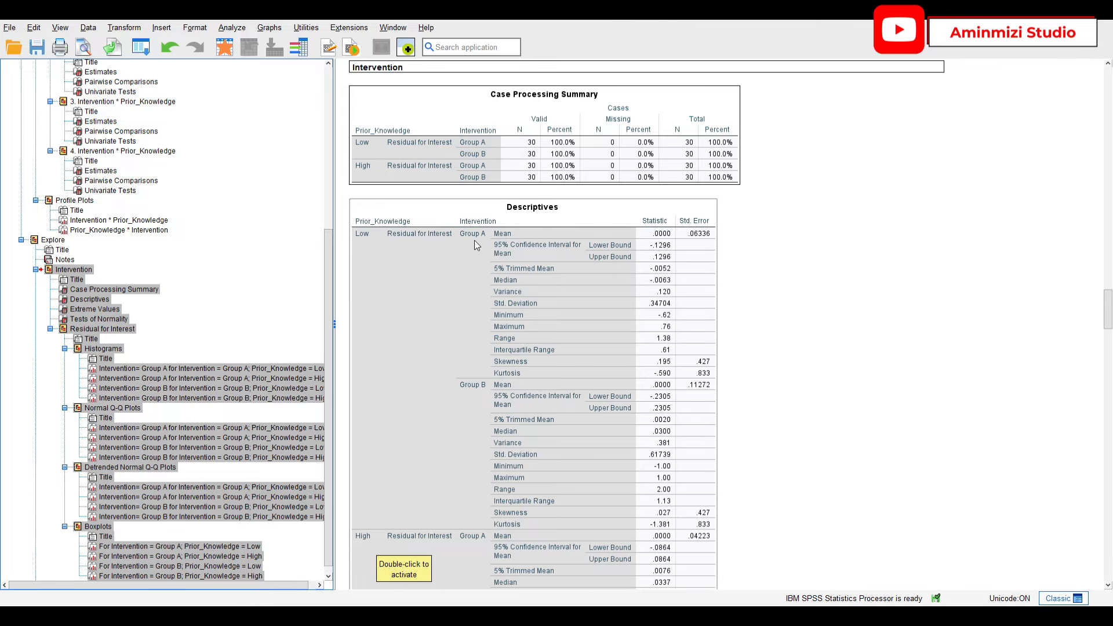
scroll(455, 432, "down", 8)
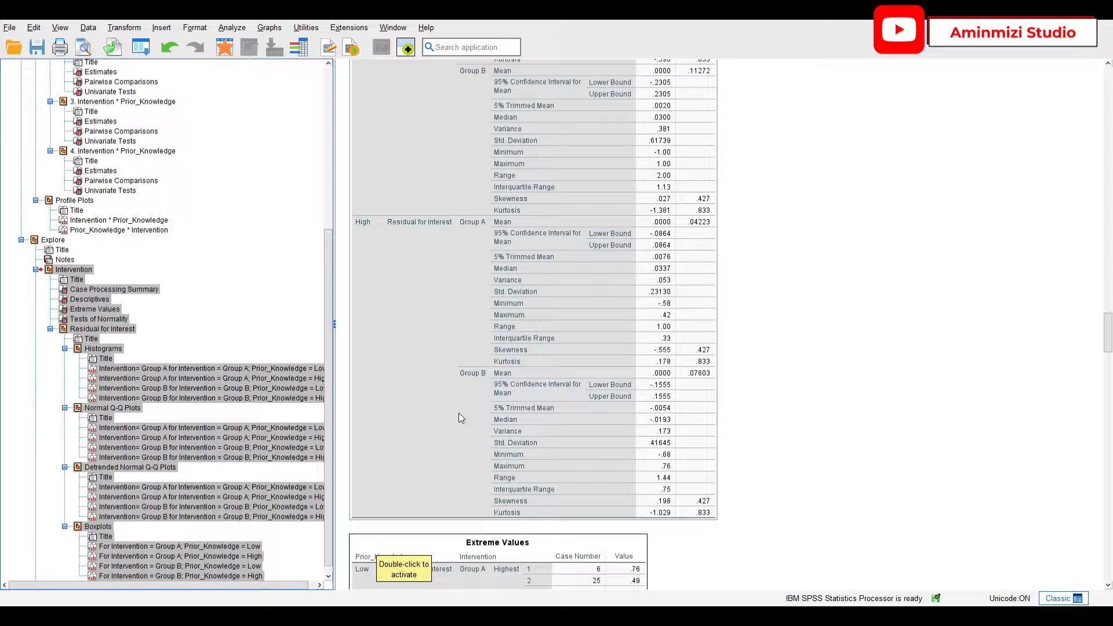
scroll(458, 413, "up", 12)
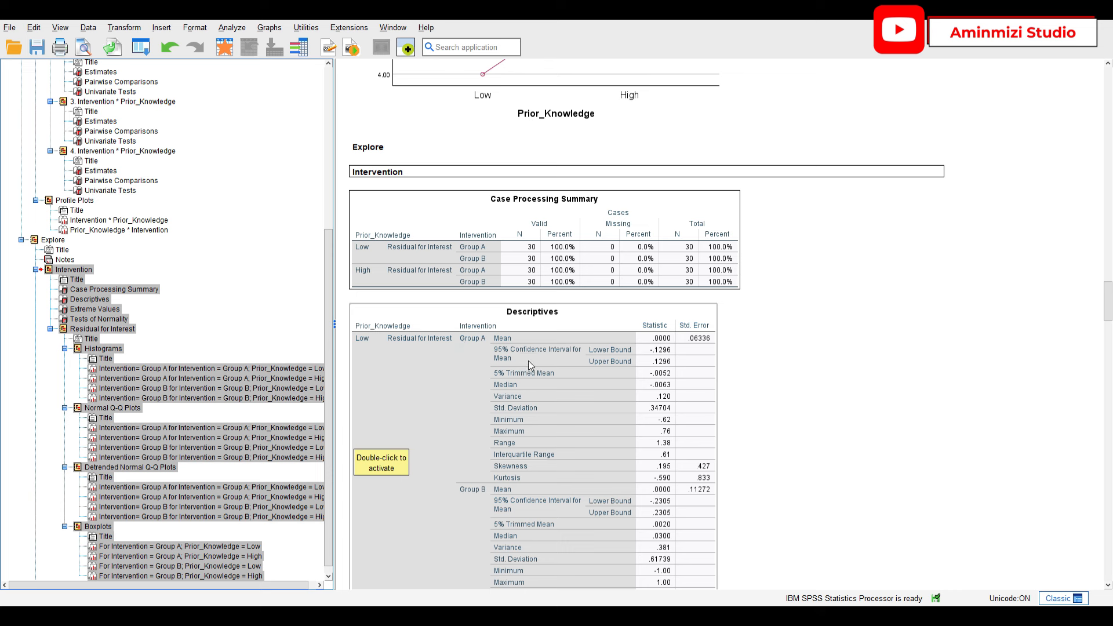
scroll(479, 464, "down", 10)
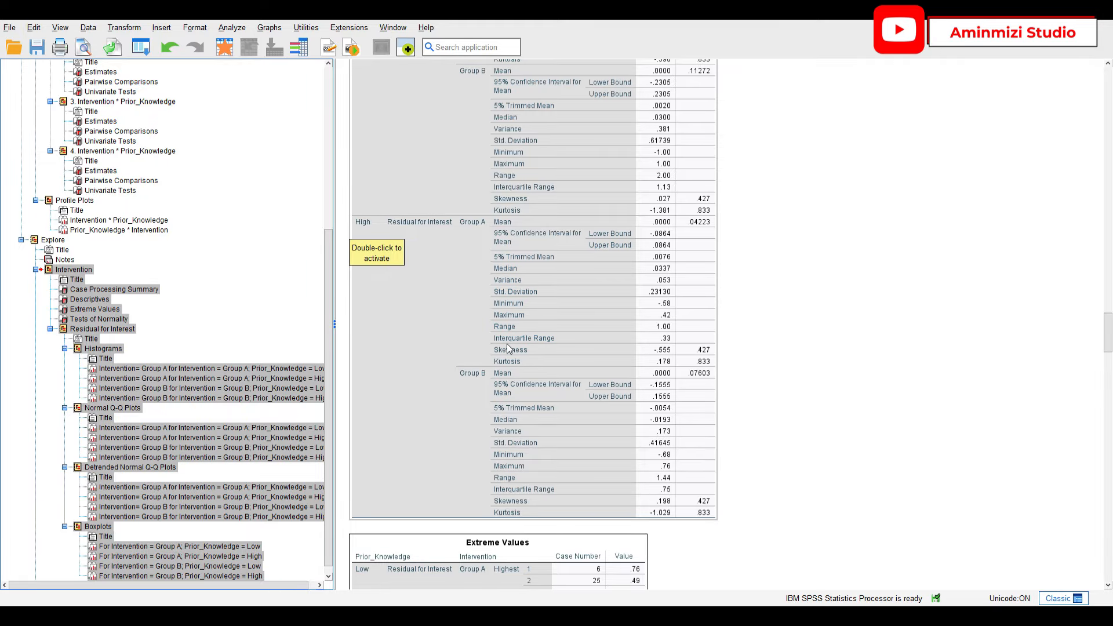
left_click(529, 346)
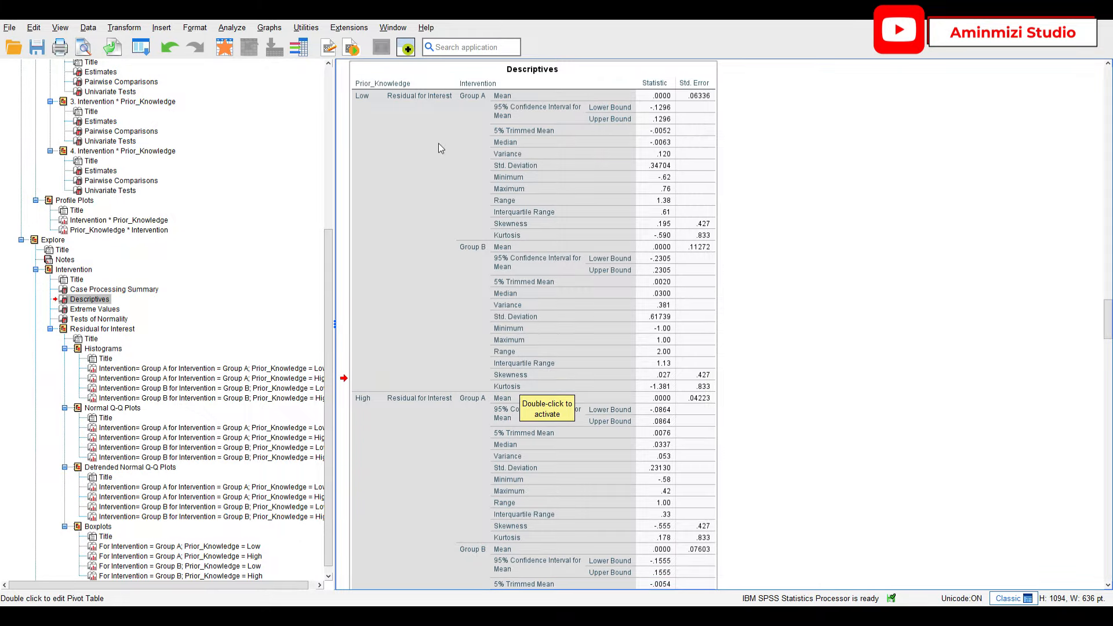
Step: Review the Extreme Values and Tests of Normality tables for the residuals in the Intervention section
scroll(439, 145, "down", 10)
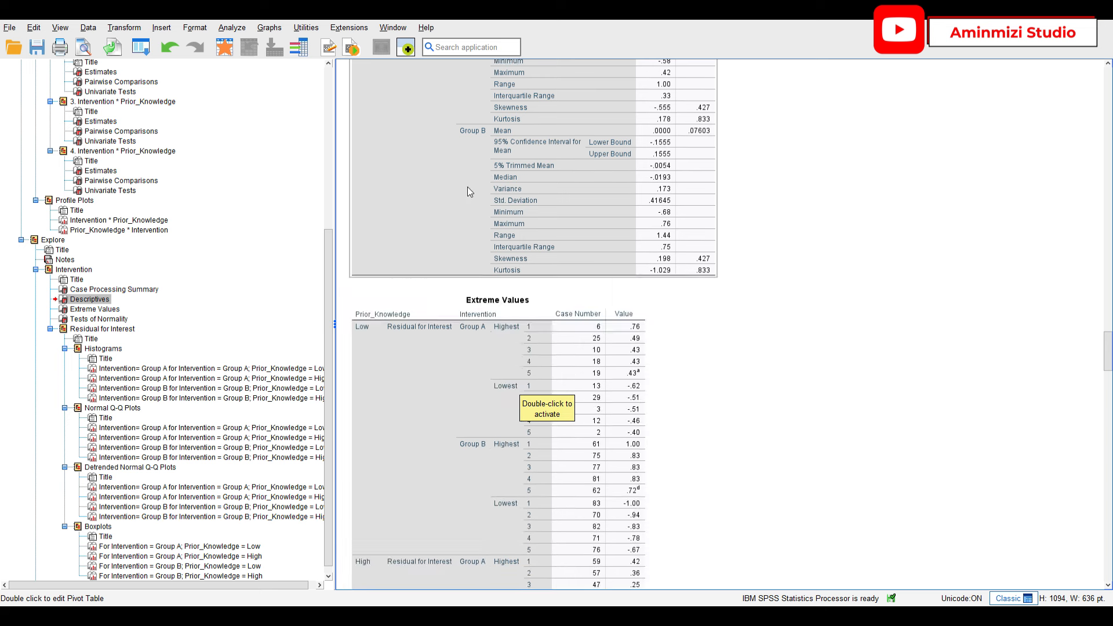
scroll(467, 187, "down", 3)
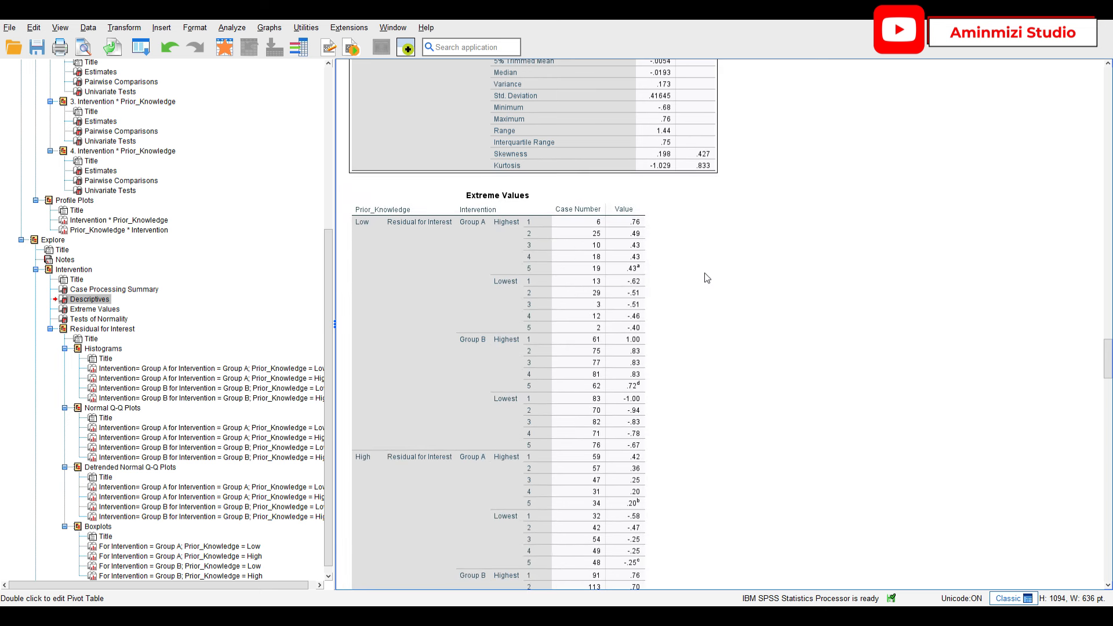
scroll(746, 284, "down", 6)
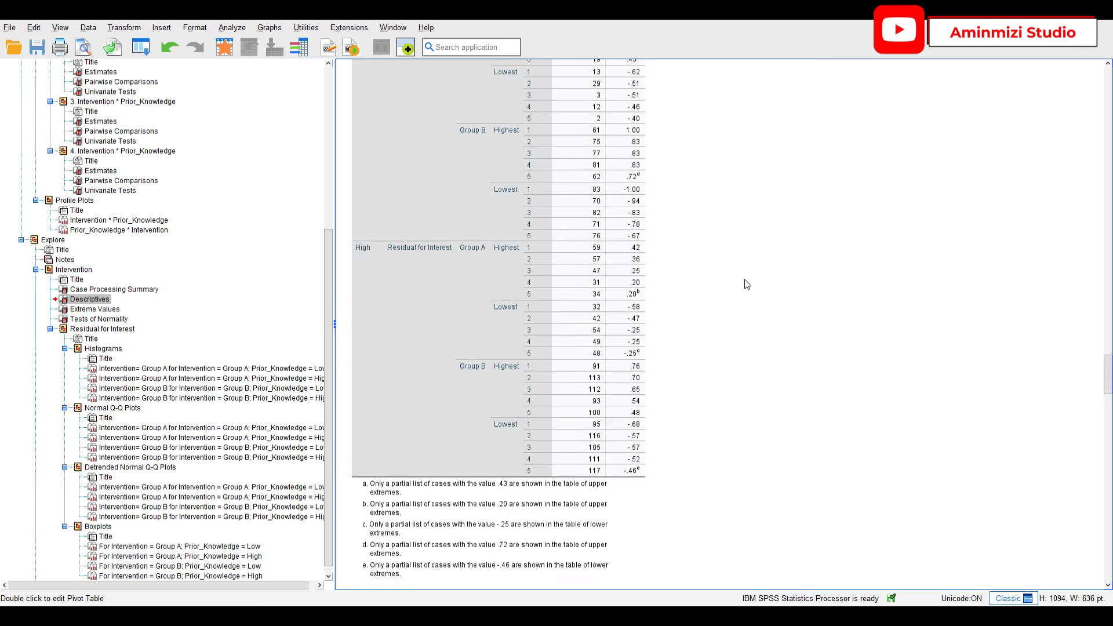
scroll(746, 284, "down", 9)
left_click(552, 323)
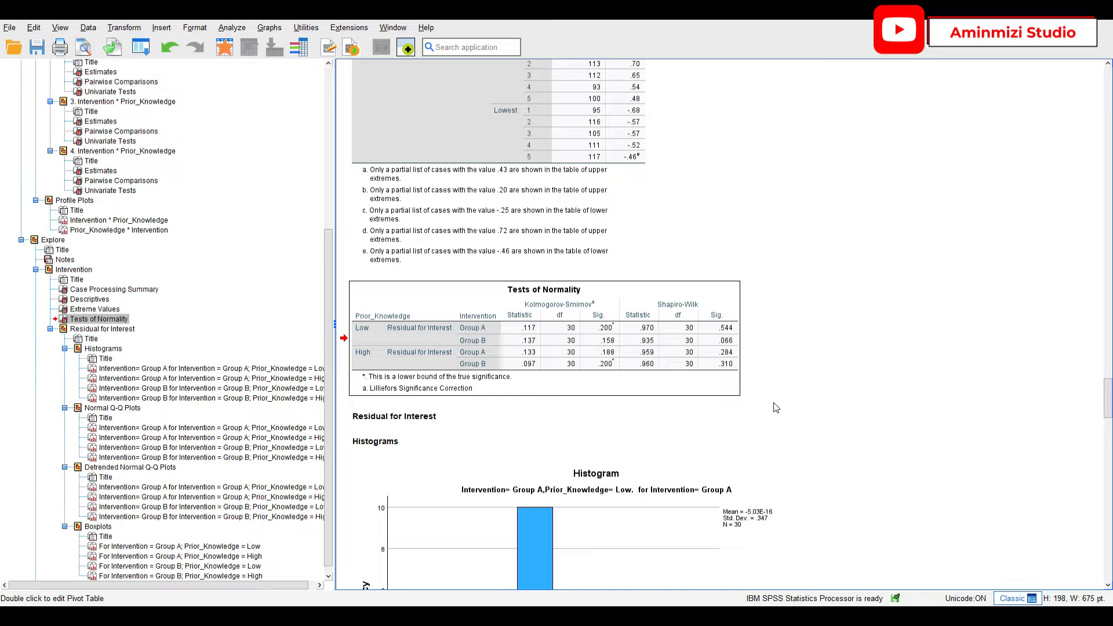
Step: Inspect the Intervention section's histograms and Q-Q plots, and check the residual boxplots of all four group combinations for outliers
scroll(776, 408, "down", 5)
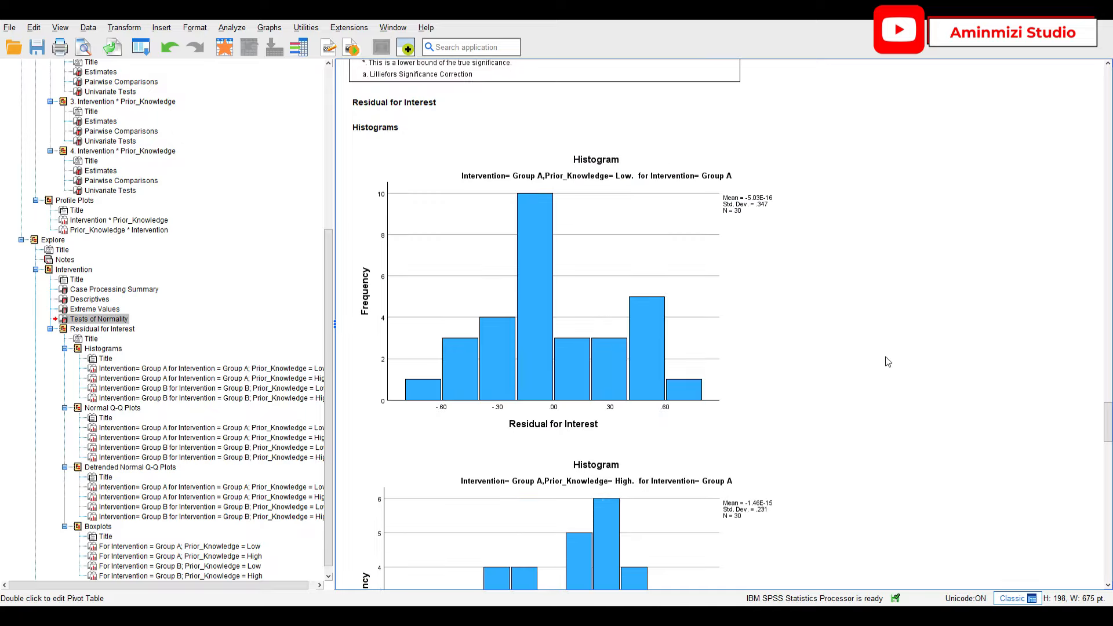
scroll(885, 356, "down", 12)
scroll(885, 356, "down", 8)
scroll(885, 357, "down", 4)
scroll(885, 356, "down", 10)
scroll(885, 357, "down", 10)
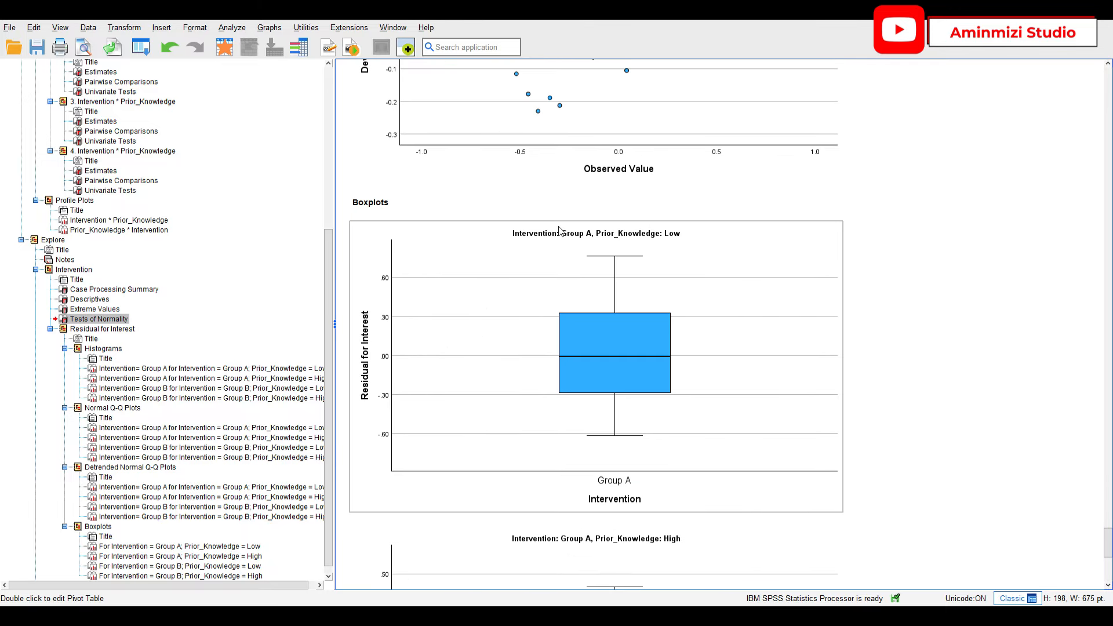
left_click(523, 267)
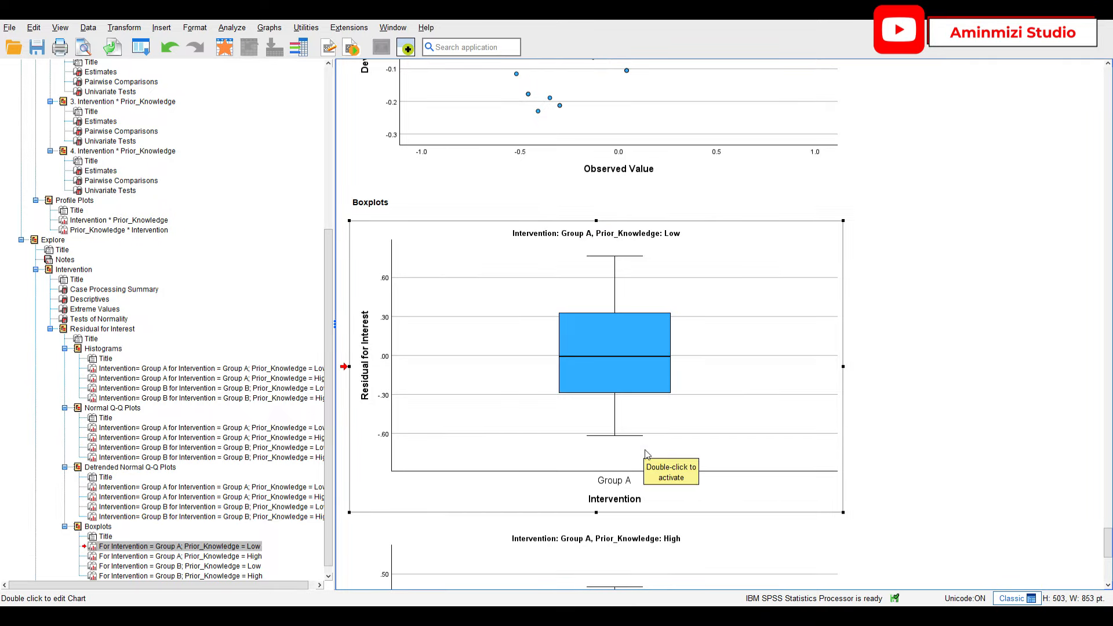
scroll(701, 379, "down", 3)
scroll(701, 379, "down", 2)
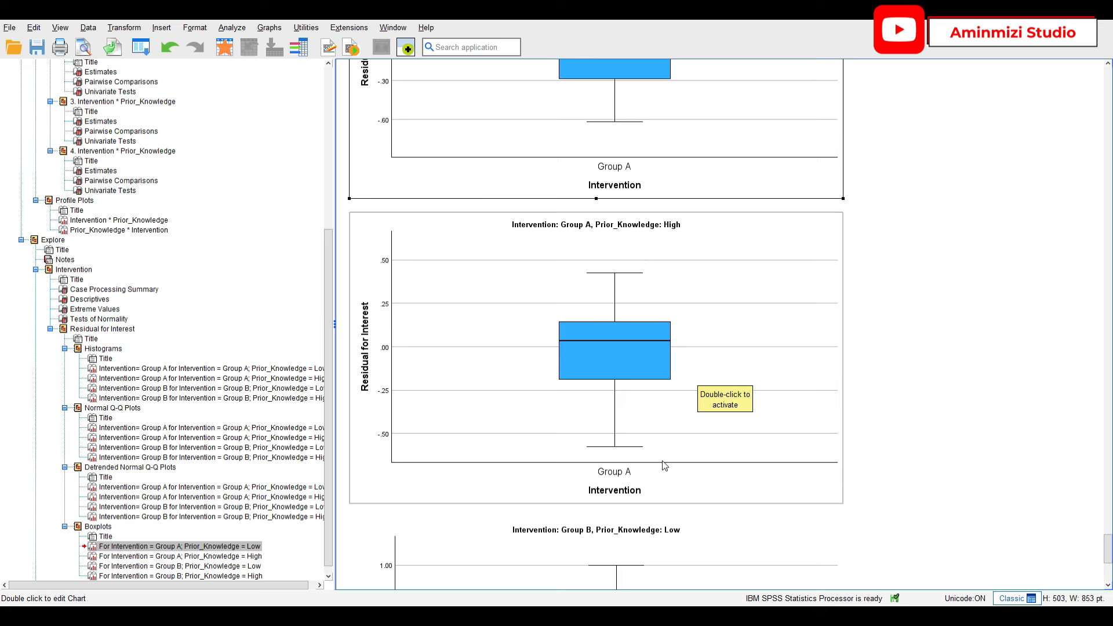
scroll(670, 449, "down", 5)
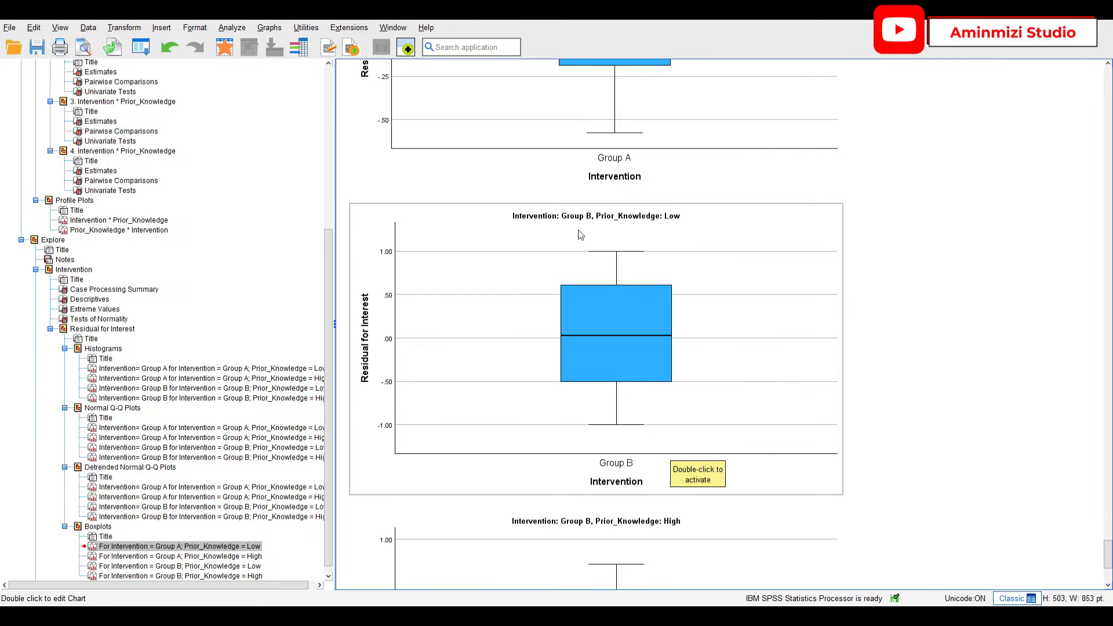
scroll(657, 238, "down", 3)
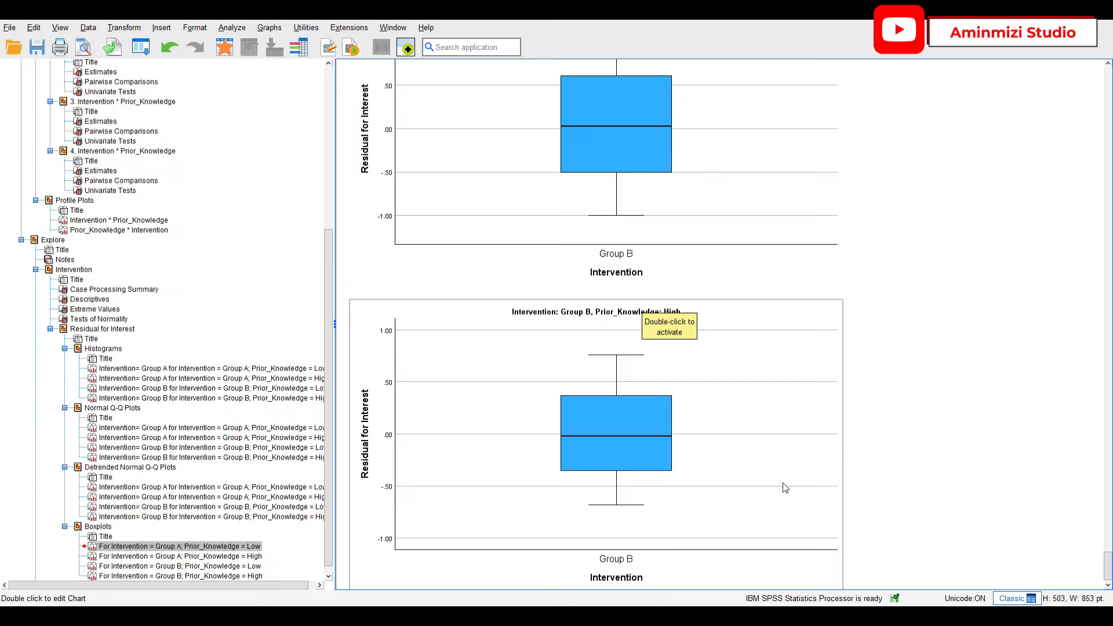
scroll(739, 476, "down", 1)
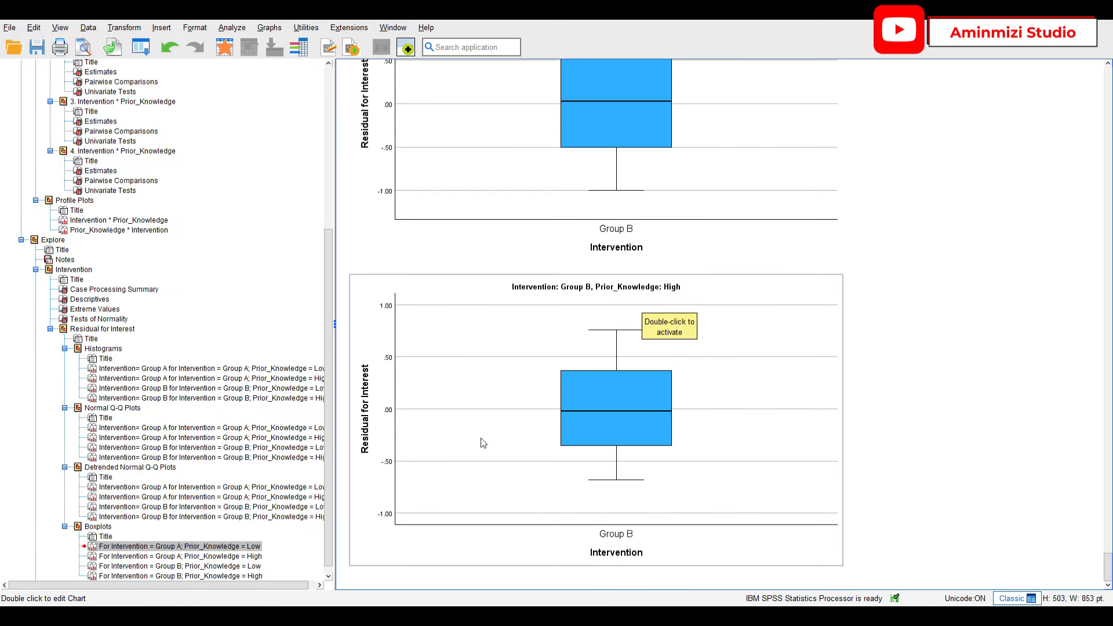
Step: Collapse the Intervention output, expand the Prior_Knowledge output and examine its residual Descriptives for each group combination
left_click(50, 269)
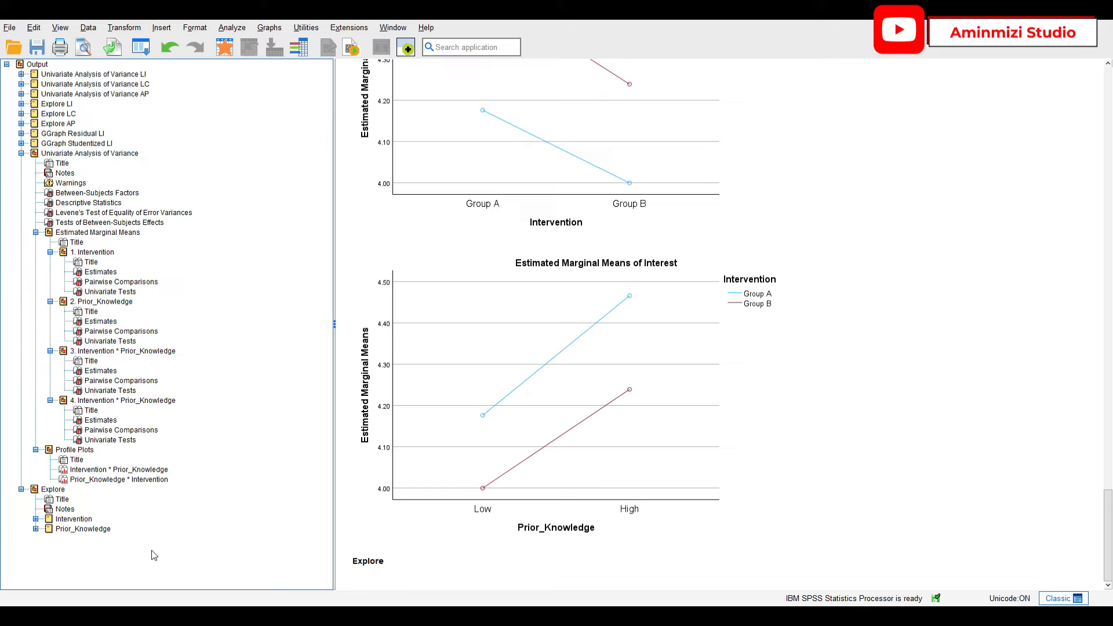
left_click(50, 532)
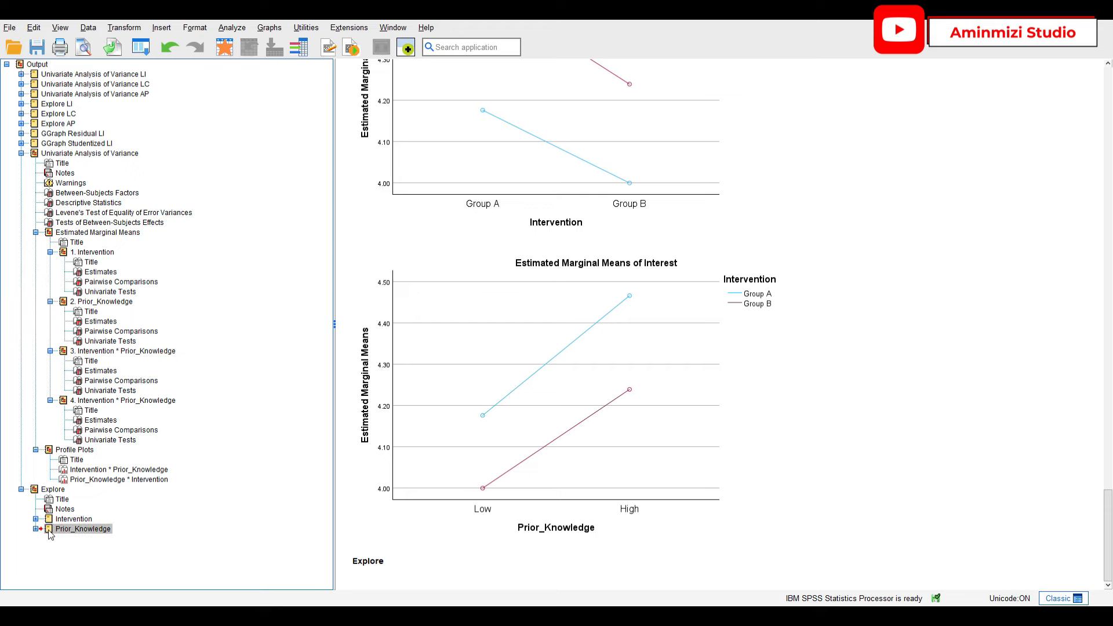
left_click(36, 528)
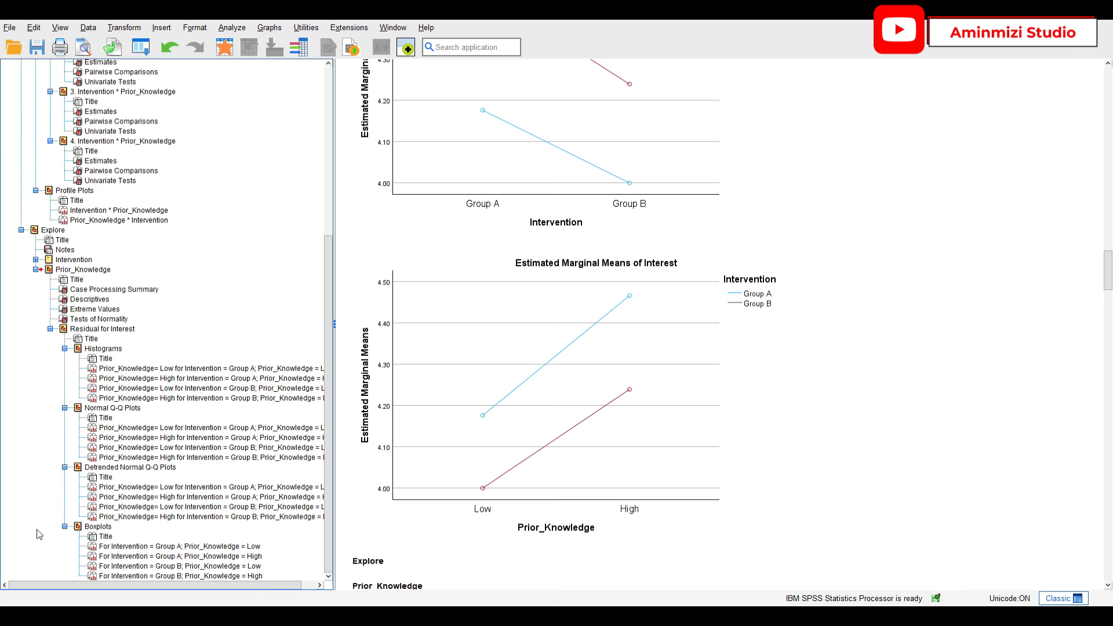
left_click(81, 300)
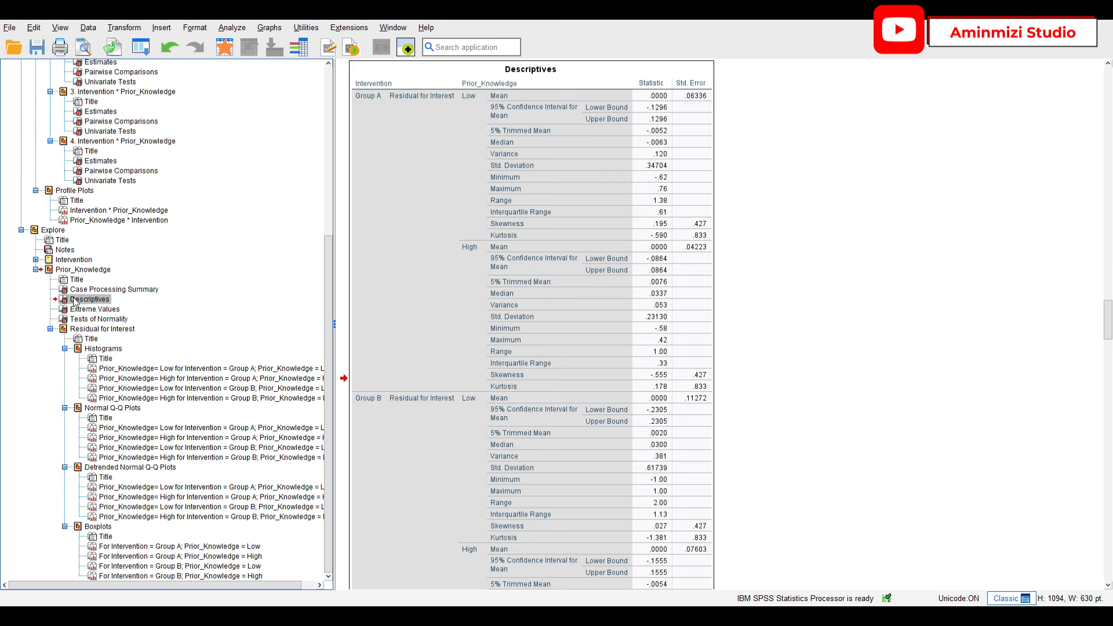
scroll(682, 280, "up", 3)
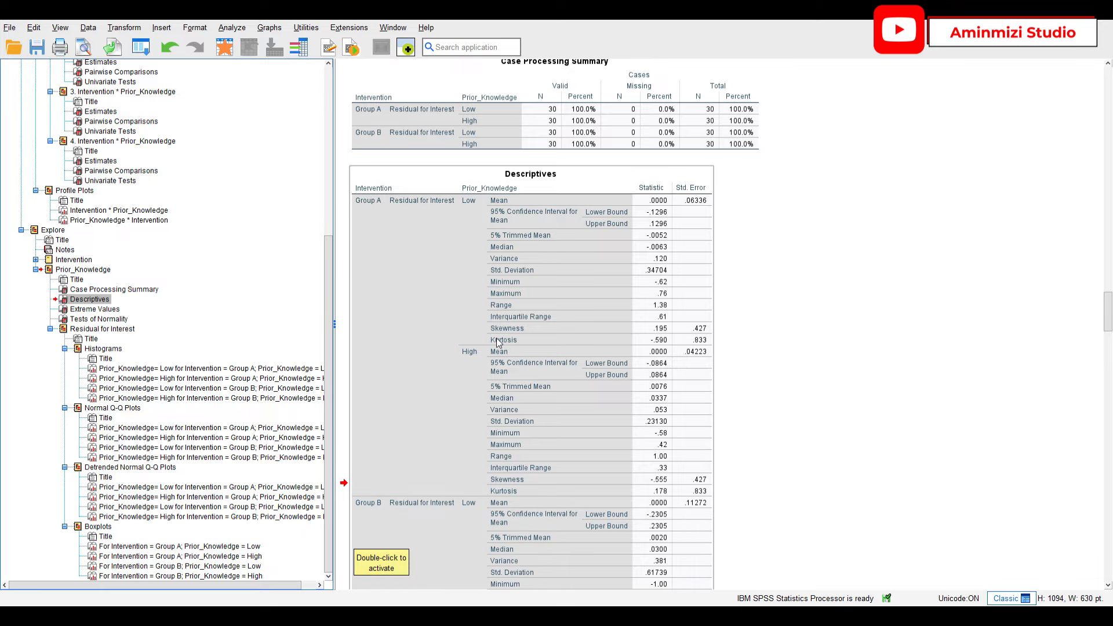
scroll(512, 507, "down", 3)
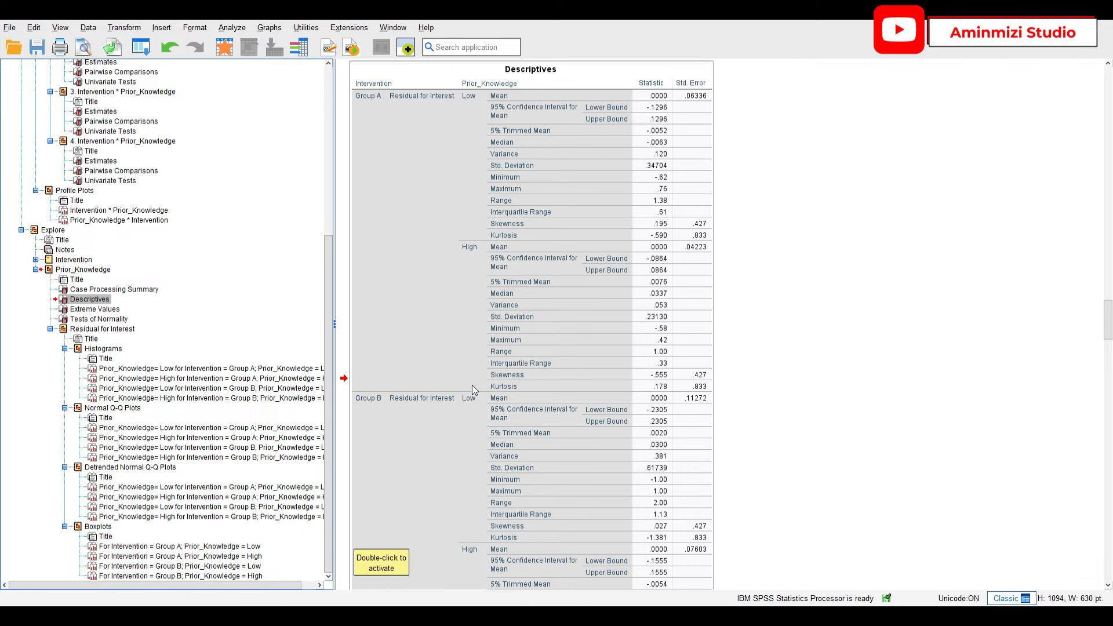
scroll(472, 385, "down", 6)
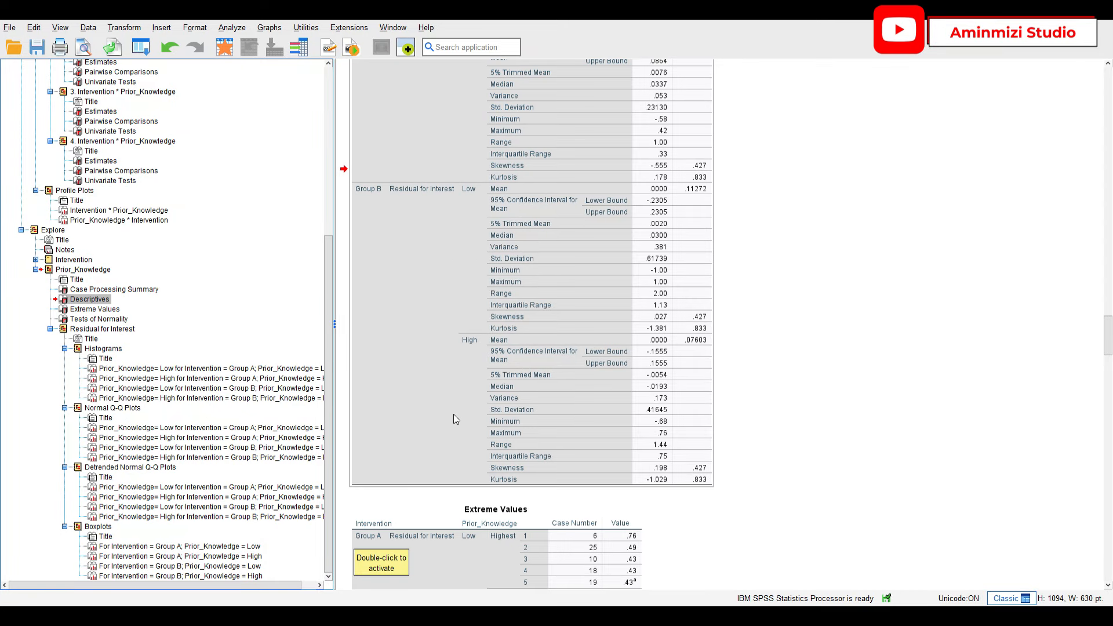
Step: Review the Extreme Values and Tests of Normality tables in the Prior_Knowledge section, checking the Shapiro-Wilk significance of each group
scroll(782, 406, "down", 3)
scroll(816, 414, "down", 6)
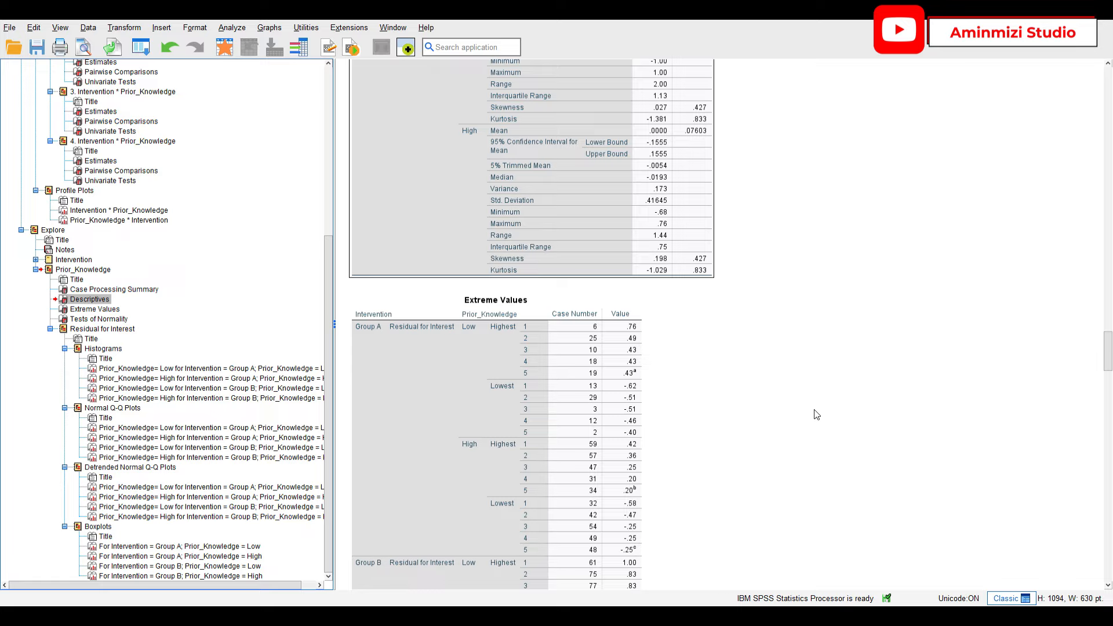
scroll(816, 413, "down", 15)
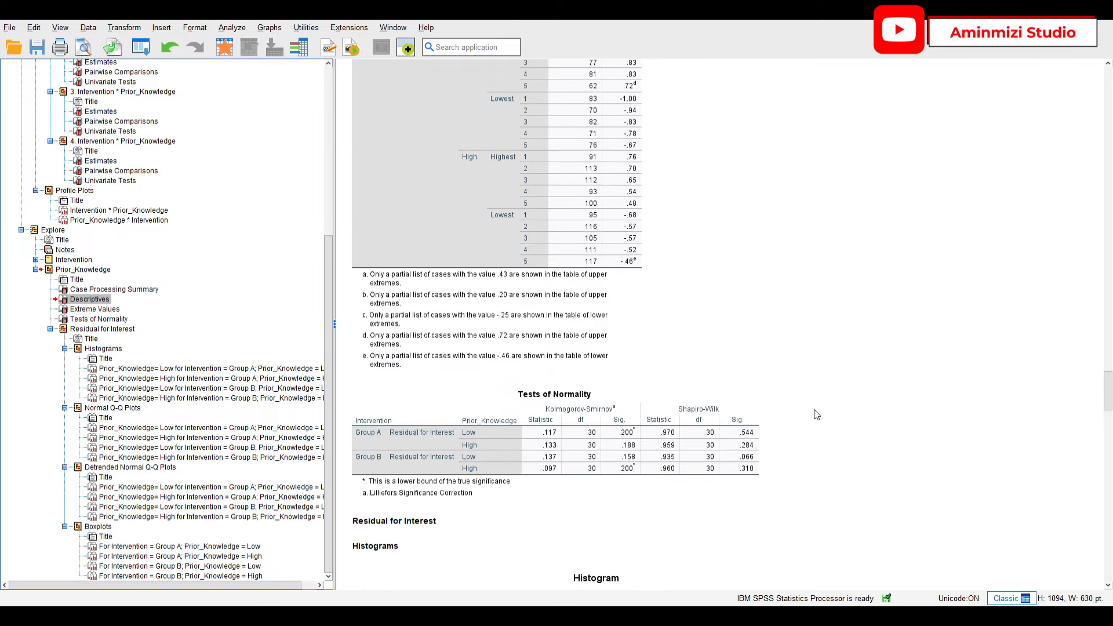
left_click(558, 350)
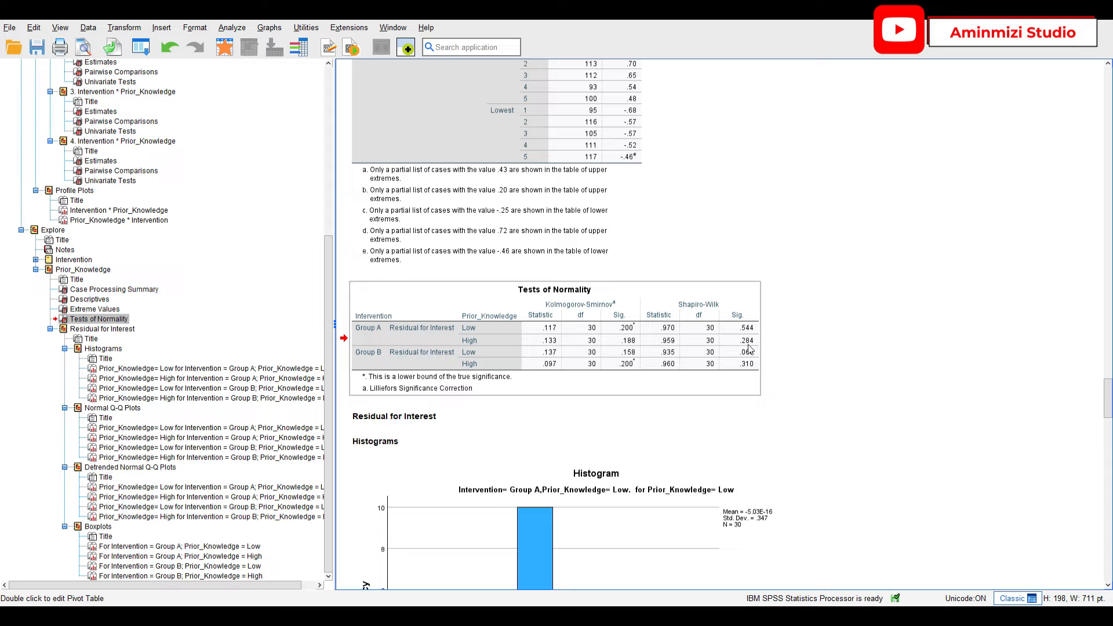
left_click(478, 353)
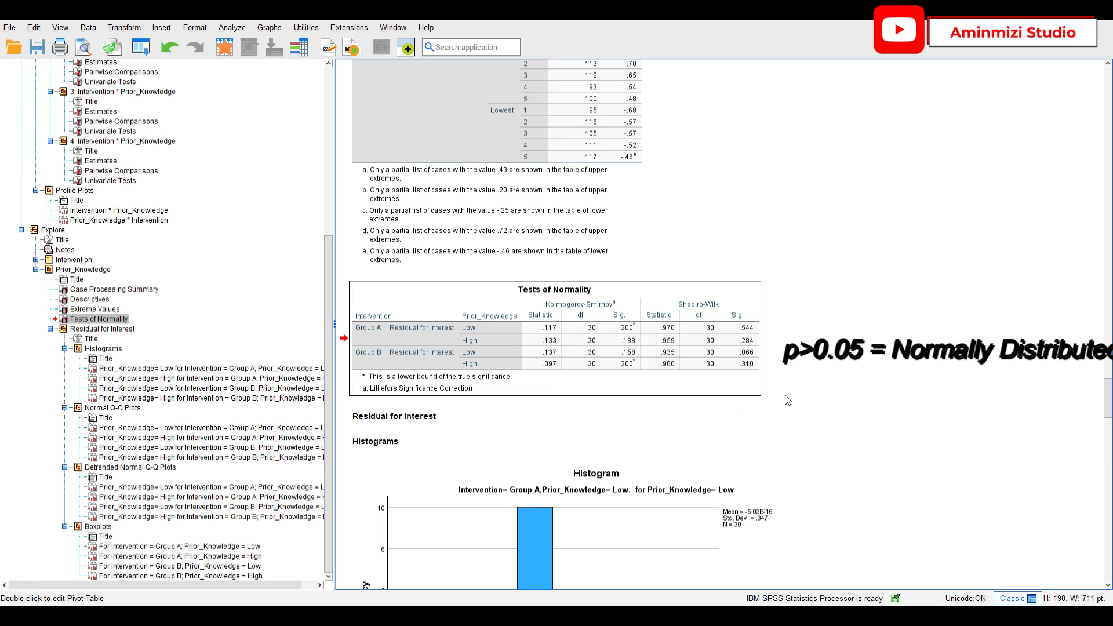
Step: Inspect the residual histograms, normal Q-Q plots and detrended Q-Q plots in the Prior_Knowledge section
scroll(787, 400, "down", 20)
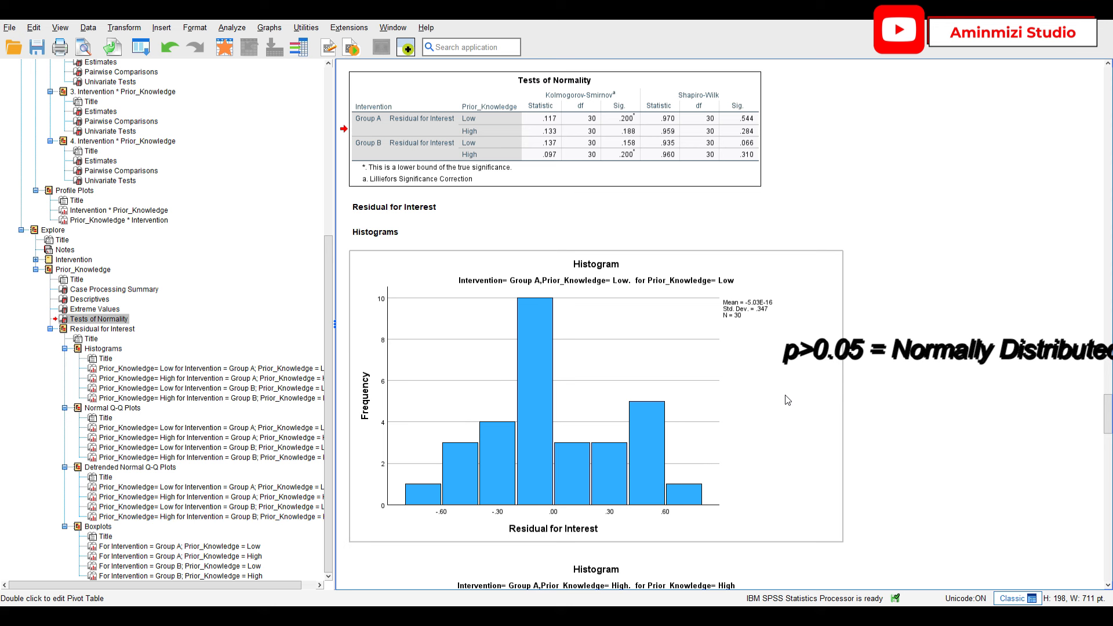
scroll(787, 400, "down", 20)
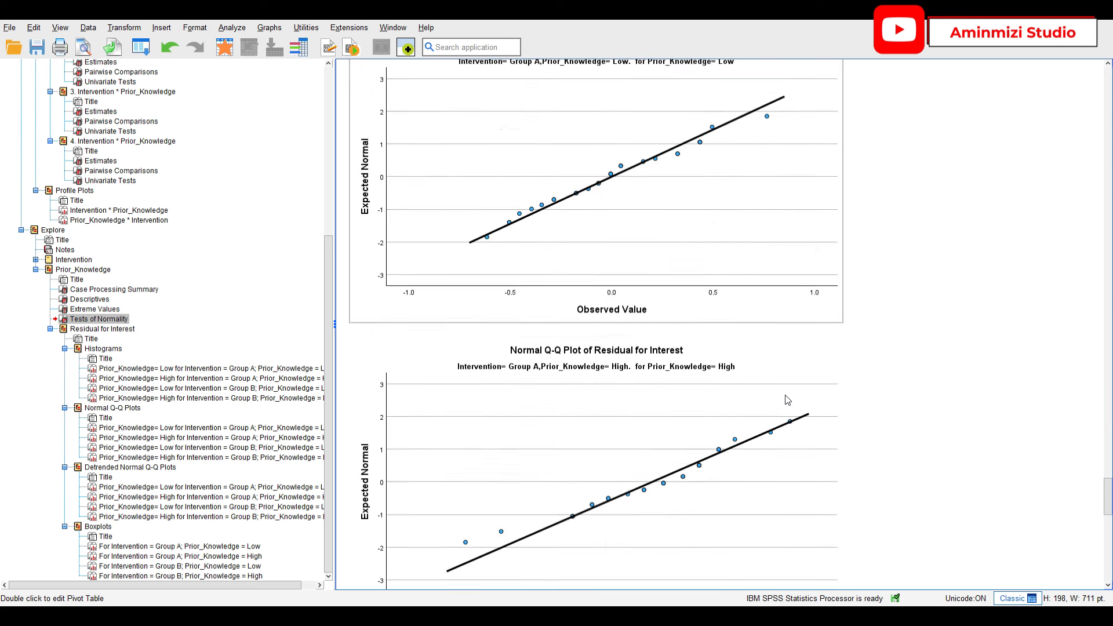
scroll(787, 400, "down", 20)
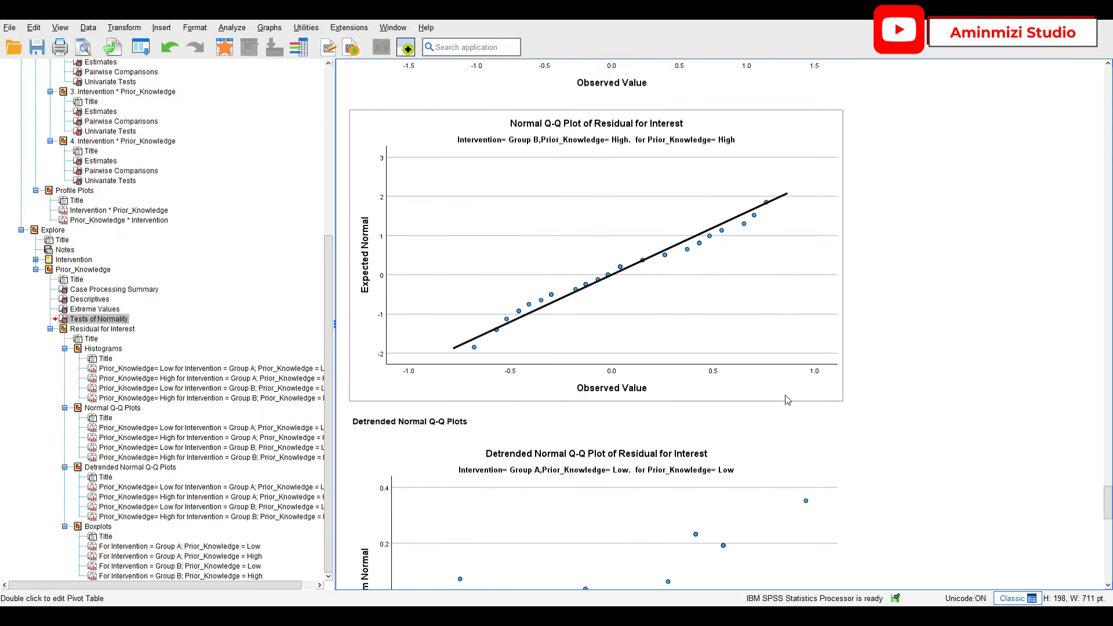
scroll(787, 399, "down", 10)
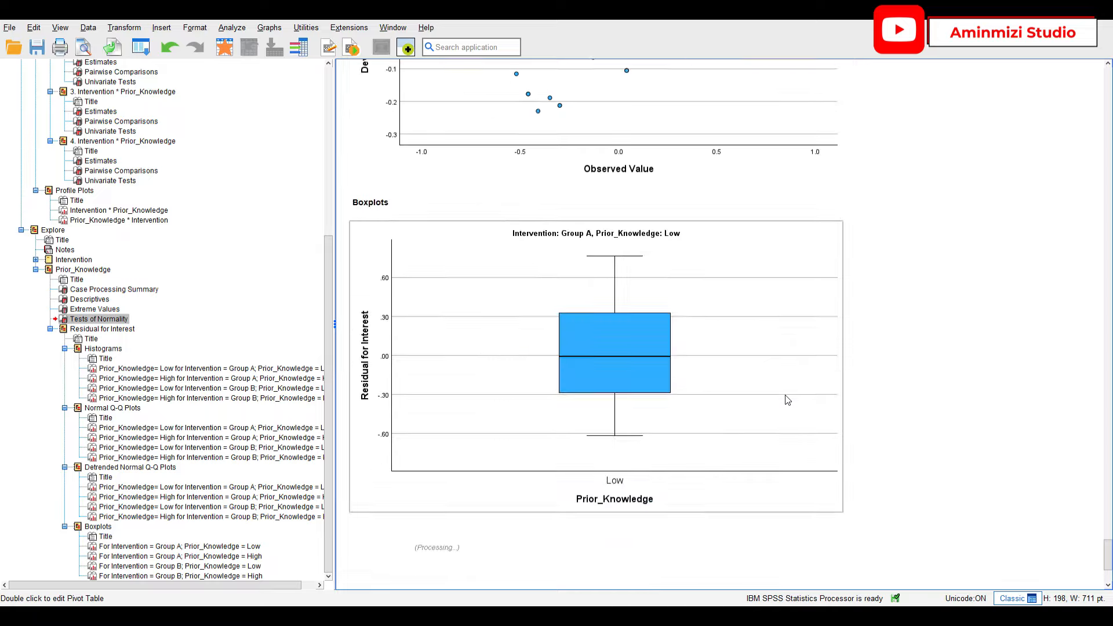
Step: Check the Prior_Knowledge section's residual boxplots for outliers, covering Group A and Group B at both low and high prior knowledge
scroll(787, 400, "up", 5)
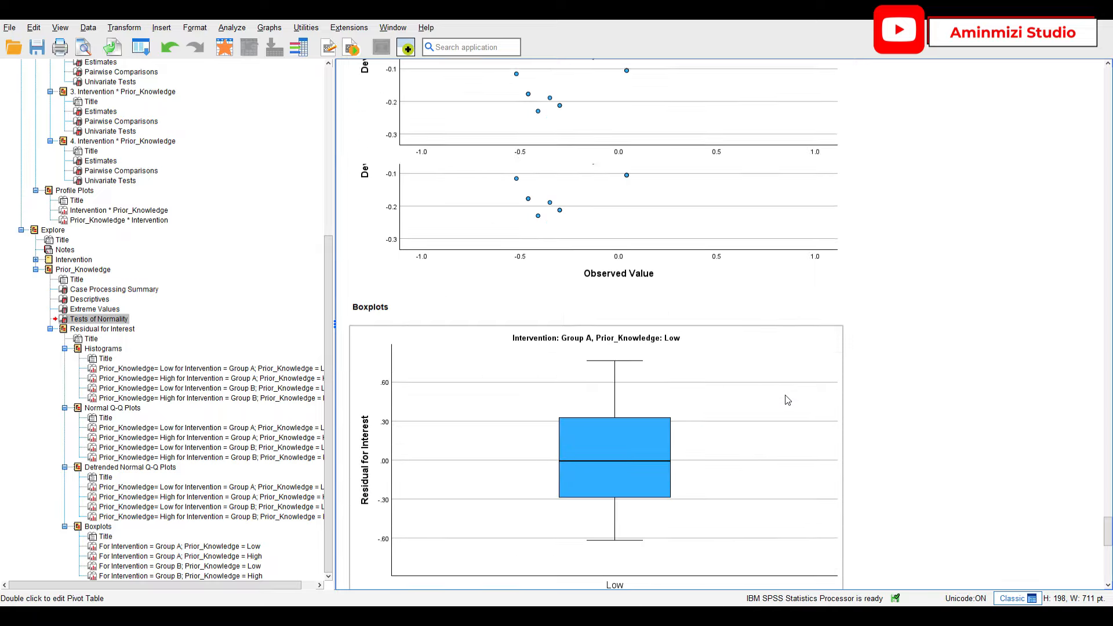
left_click(670, 400)
scroll(638, 394, "down", 5)
scroll(616, 354, "up", 4)
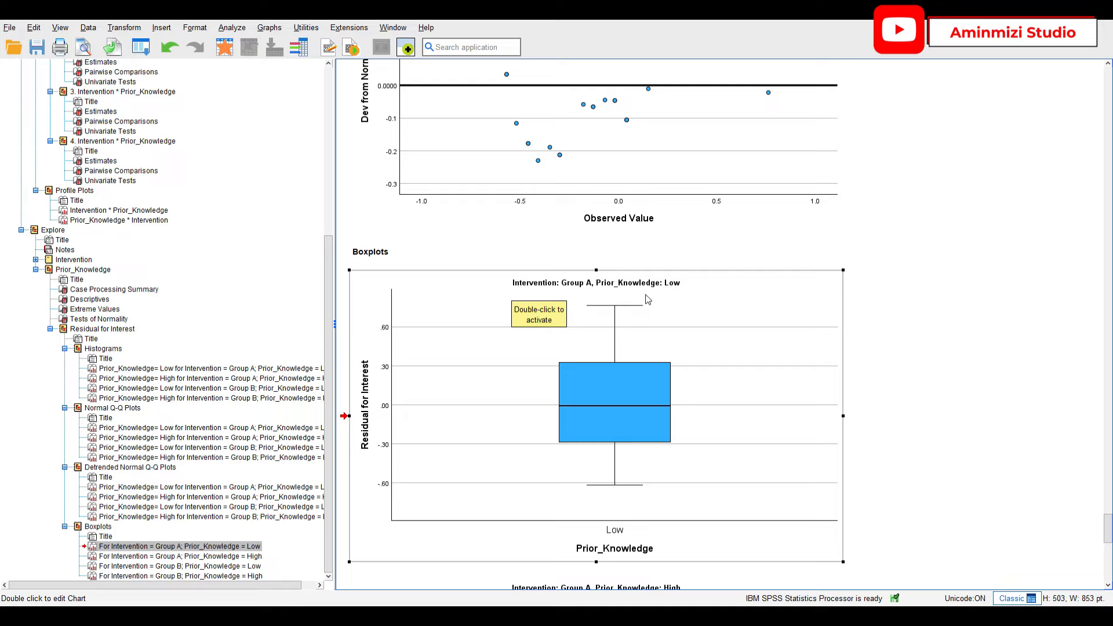
scroll(682, 357, "down", 3)
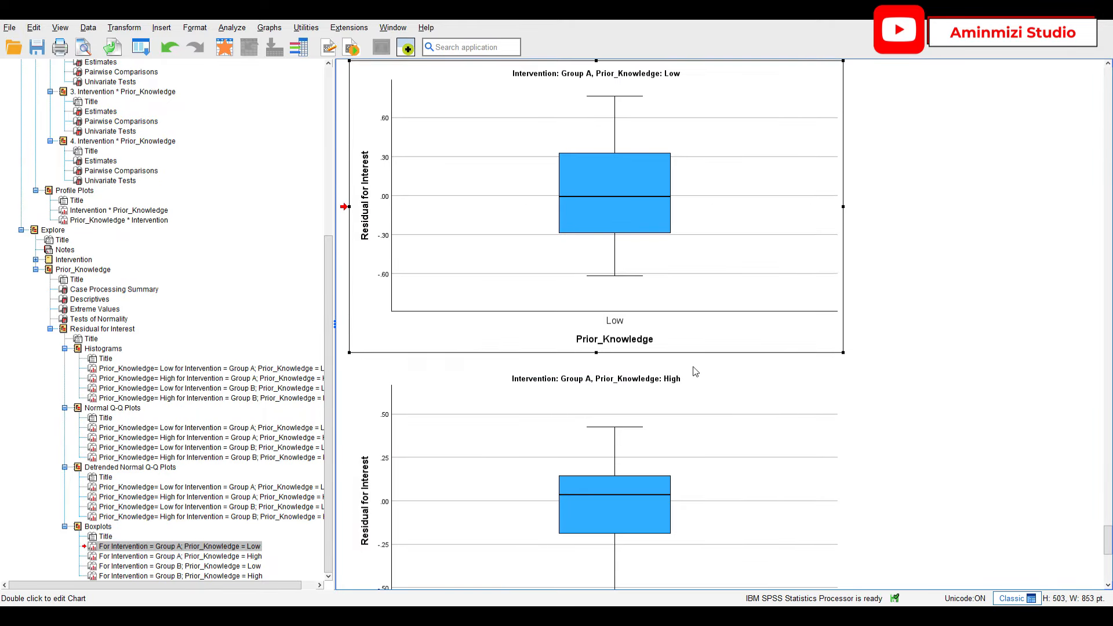
scroll(693, 371, "down", 2)
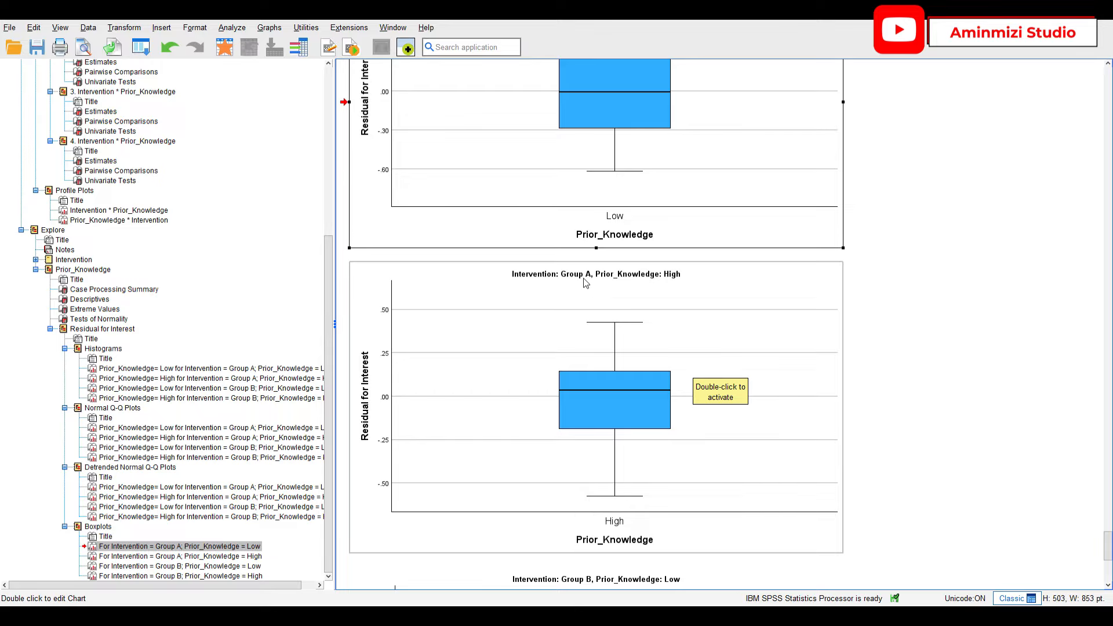
scroll(681, 432, "down", 4)
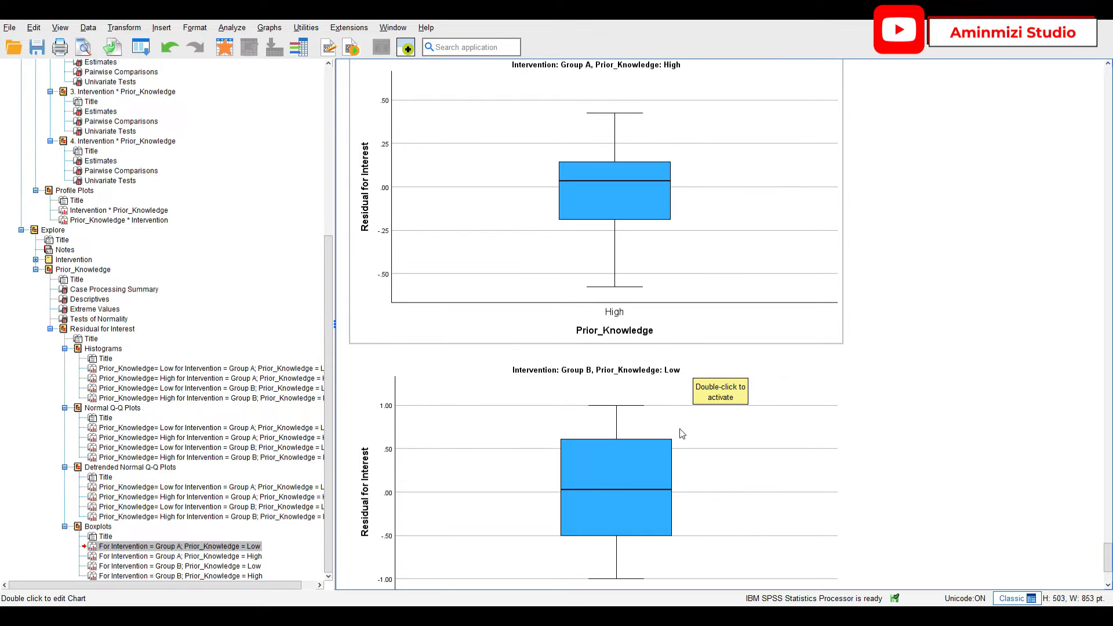
scroll(628, 397, "down", 4)
left_click(542, 294)
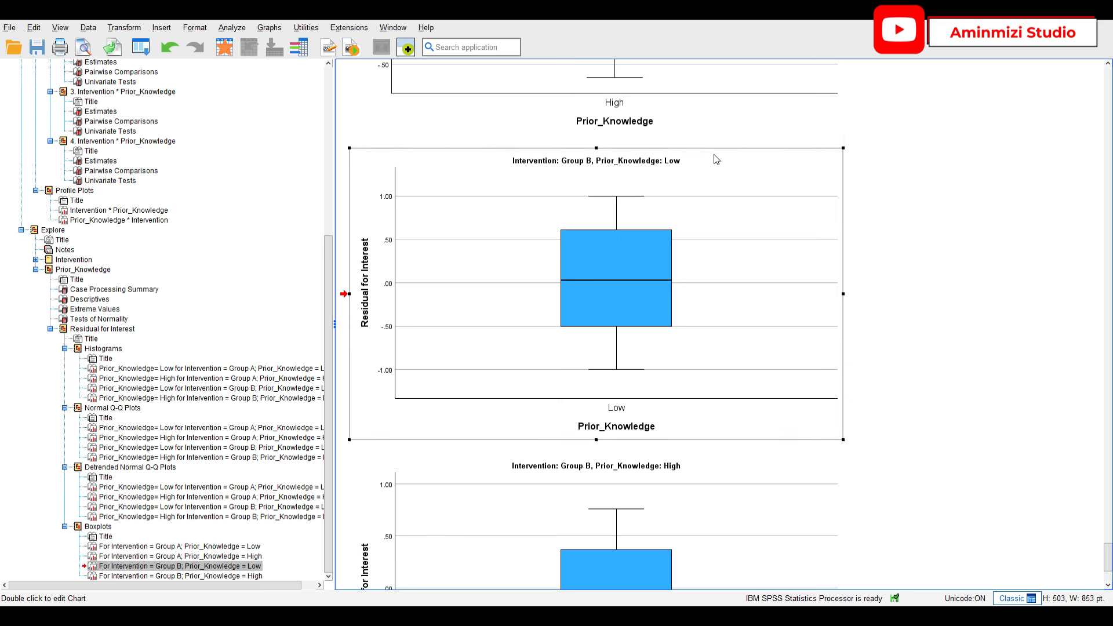
scroll(716, 159, "down", 3)
left_click(612, 398)
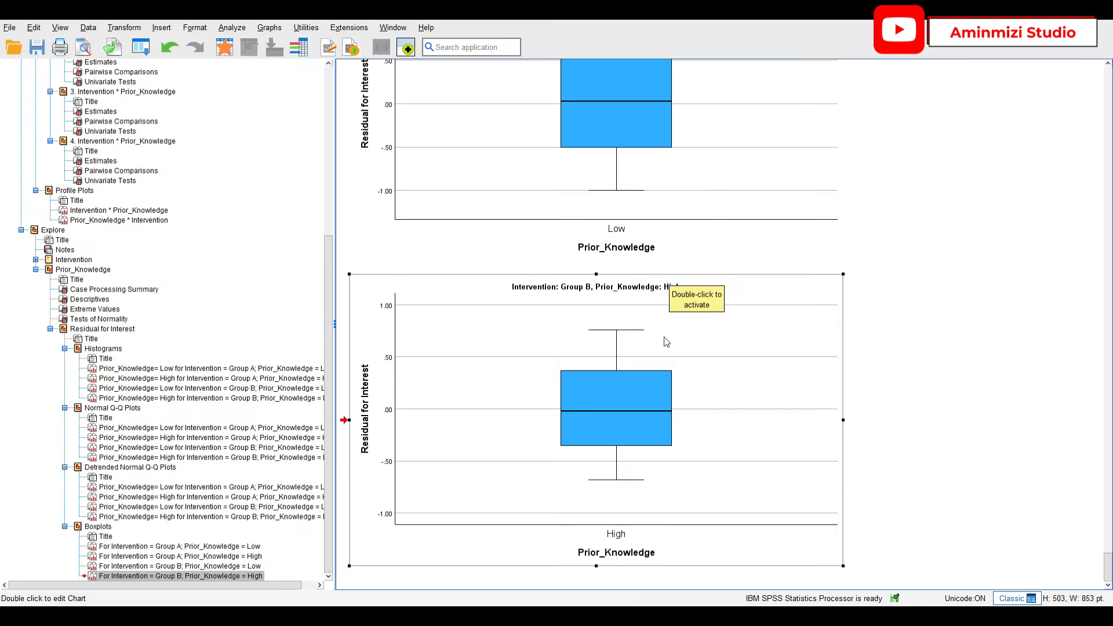
Step: Collapse the Prior_Knowledge output and return to the Univariate Analysis of Variance results for Interest
left_click(35, 269)
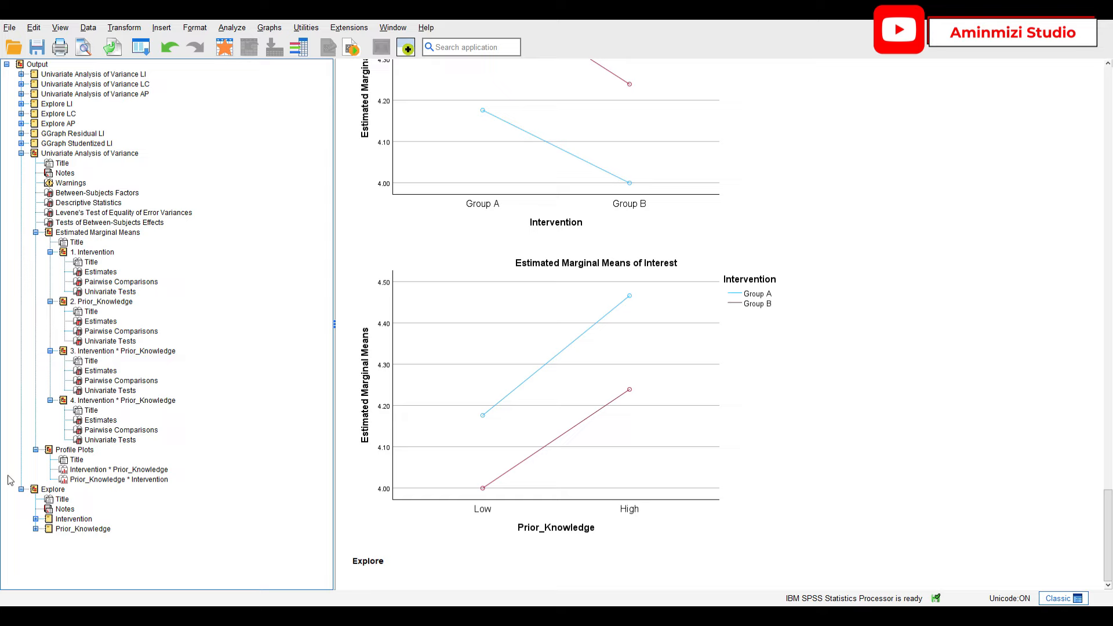
left_click(21, 490)
left_click(21, 489)
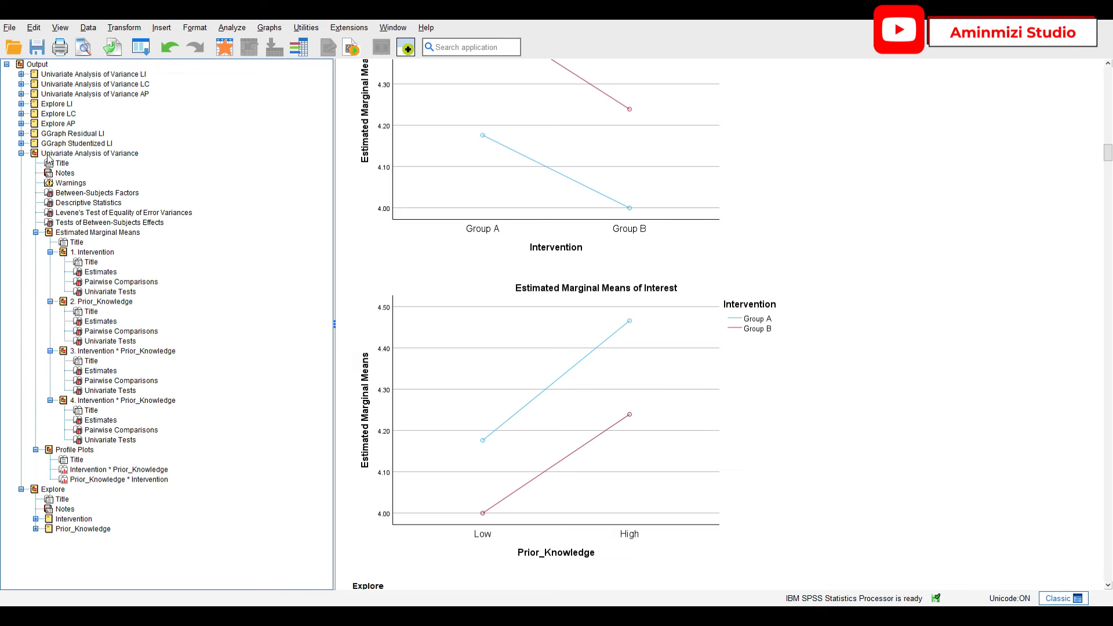
left_click(114, 157)
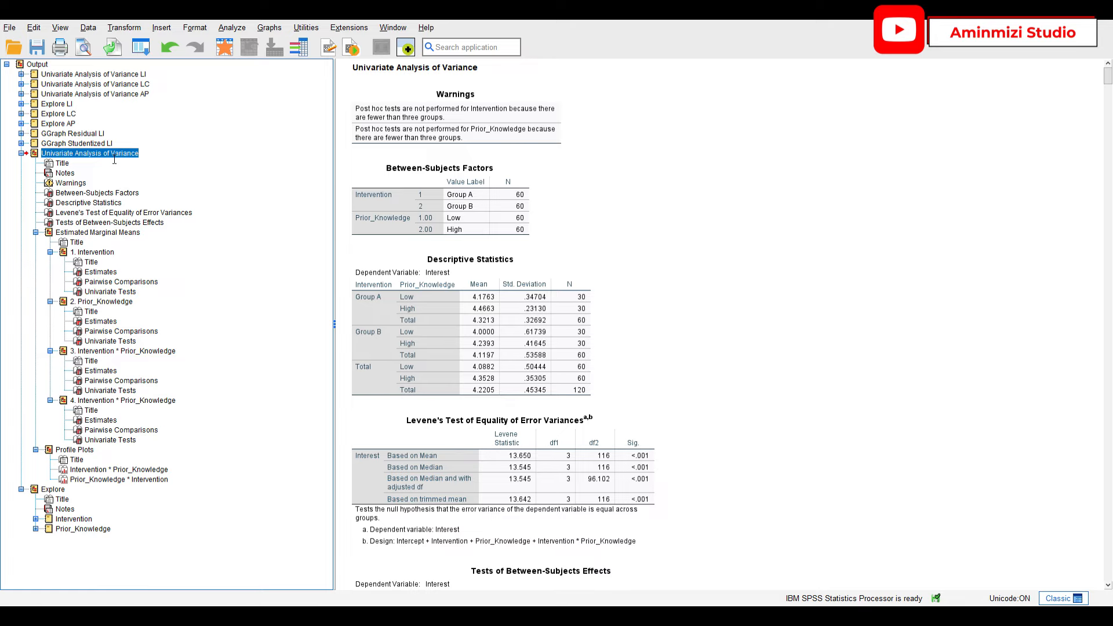
left_click(34, 154)
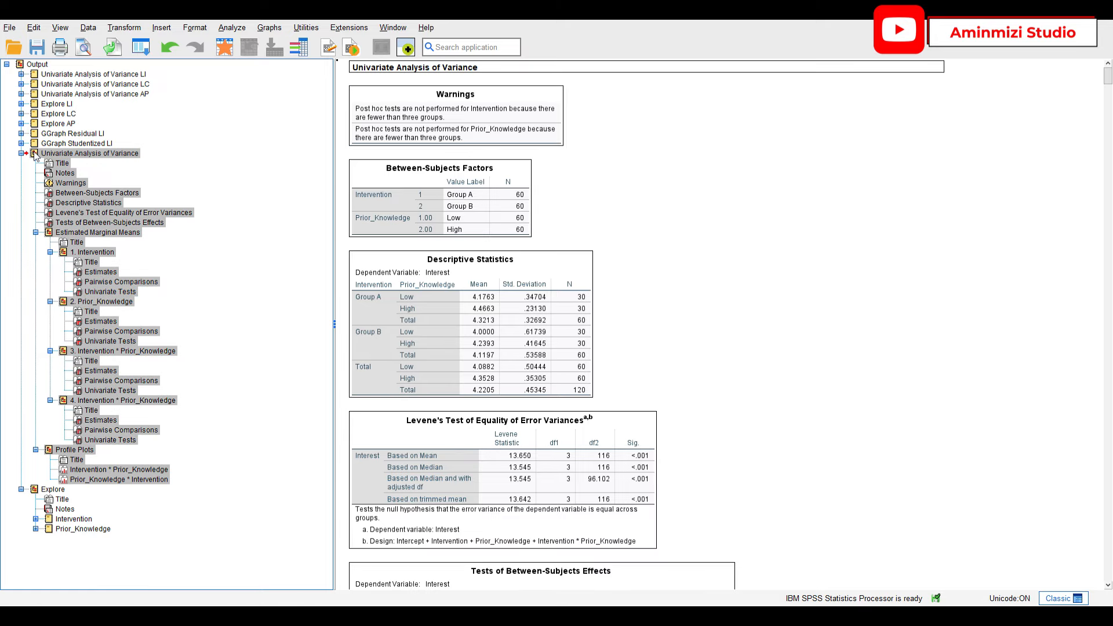
double_click(61, 155)
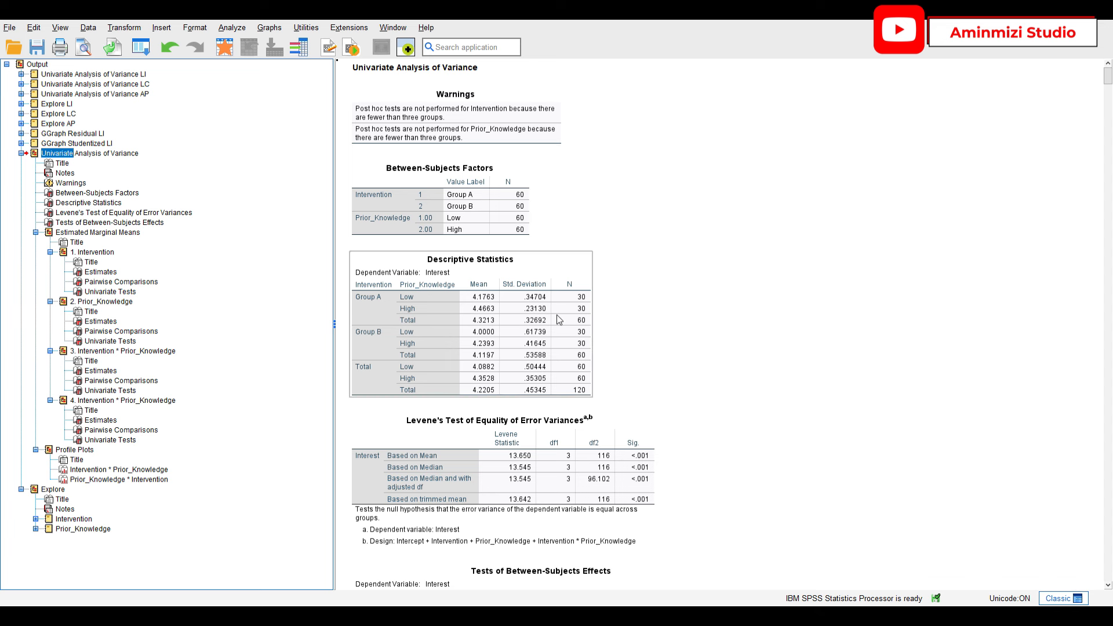
Step: Examine Levene's Test of Equality of Error Variances for Interest, reading the significance based on the mean
scroll(745, 478, "down", 3)
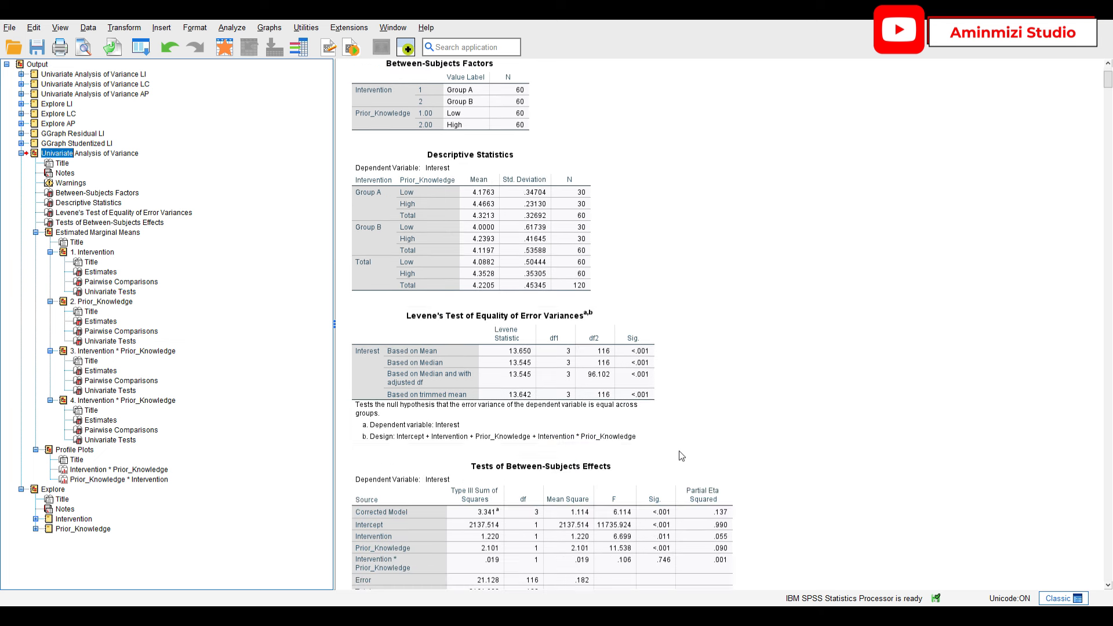
left_click(472, 371)
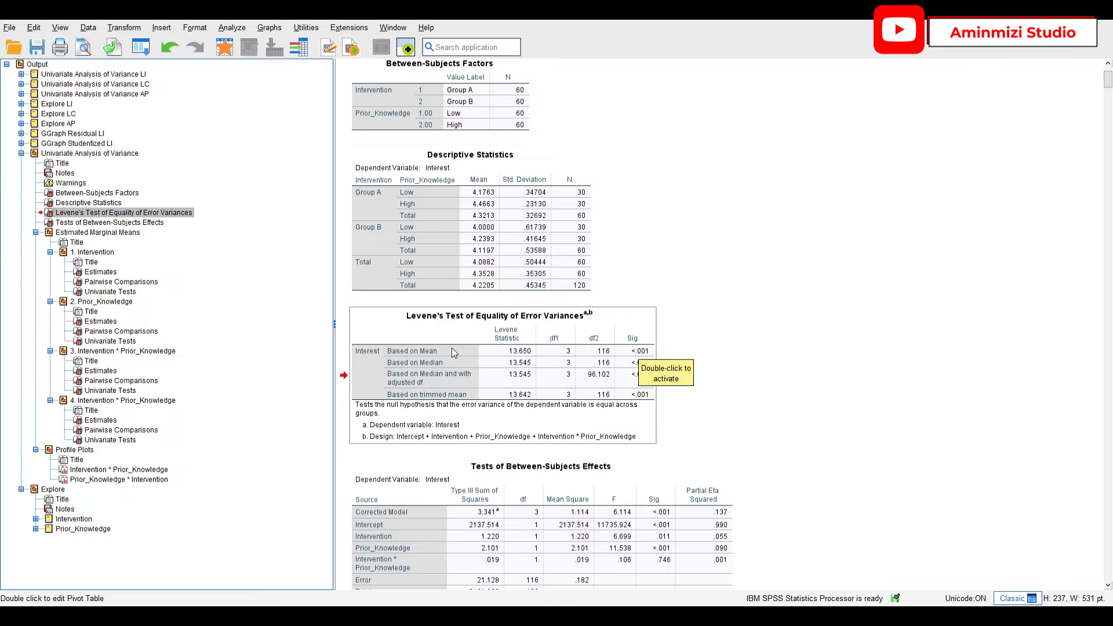
left_click(425, 350)
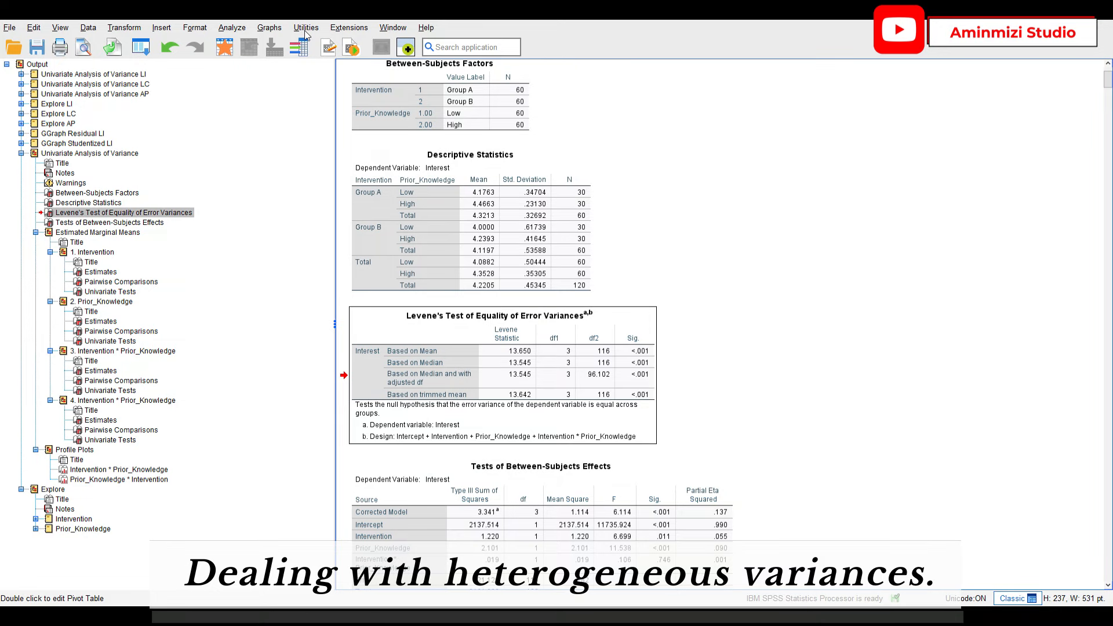
Step: Create a simple scatterplot with Residual for Interest on the Y axis and Predicted Value for Interest on the X axis
left_click(270, 29)
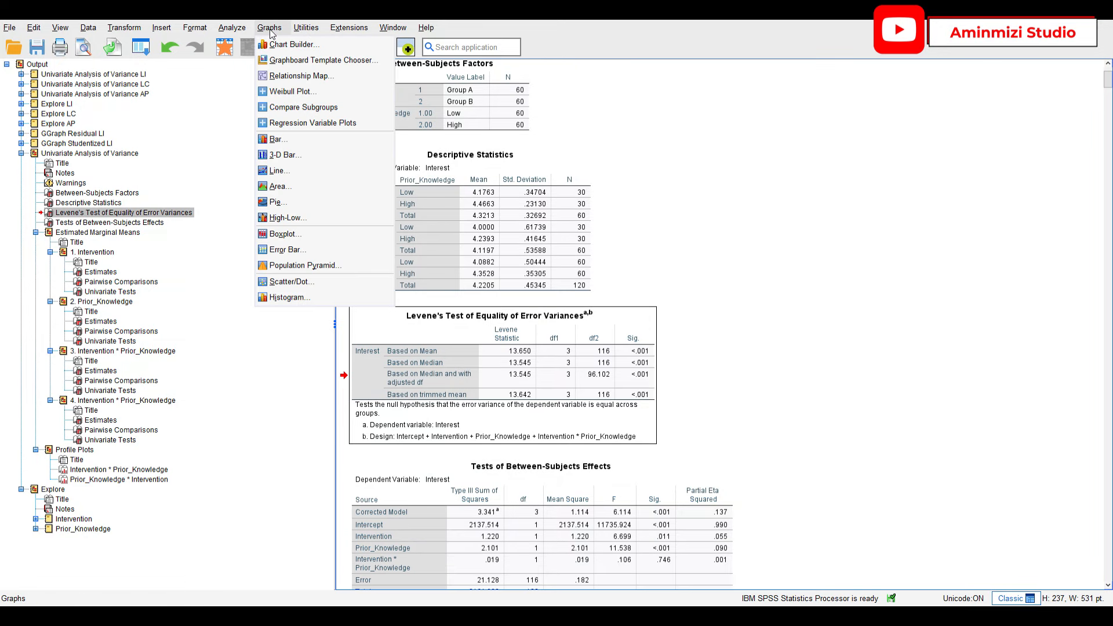
left_click(297, 282)
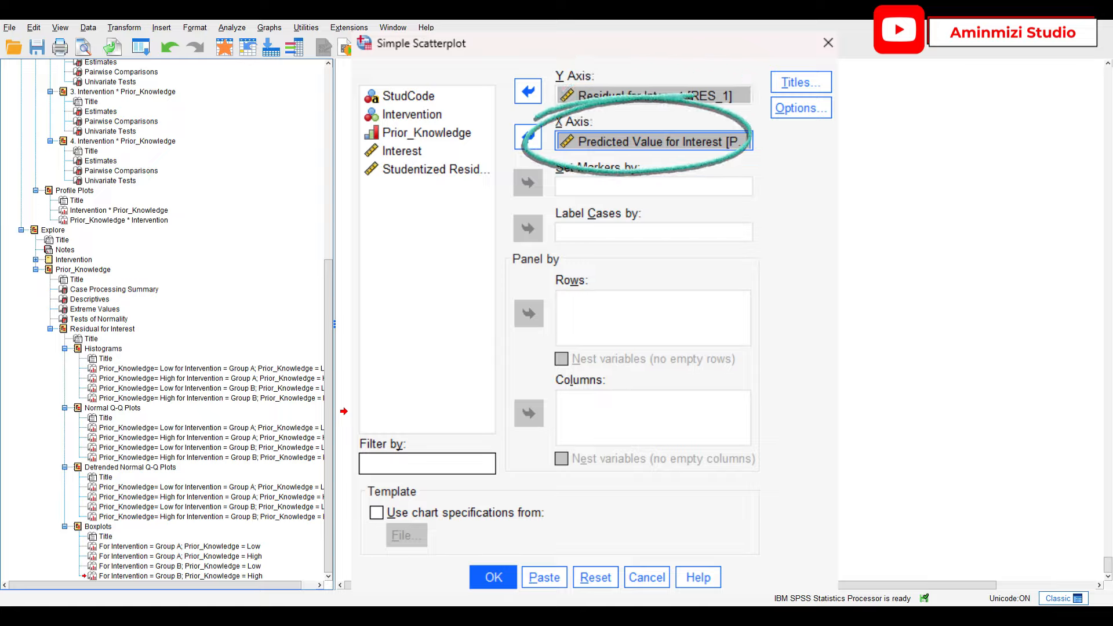
left_click(492, 577)
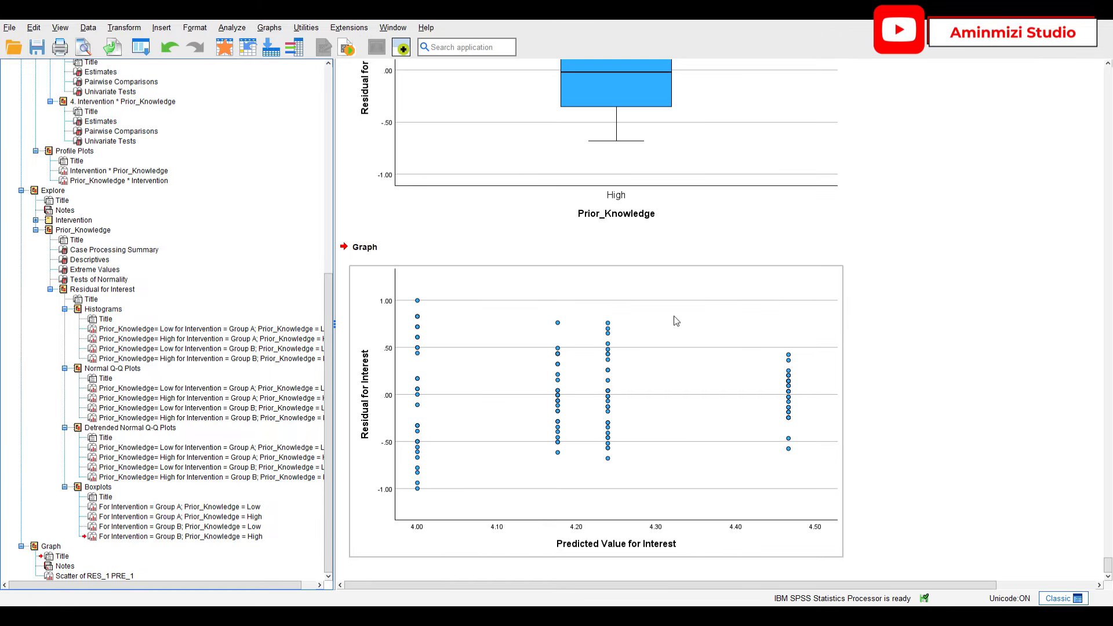
left_click(597, 360)
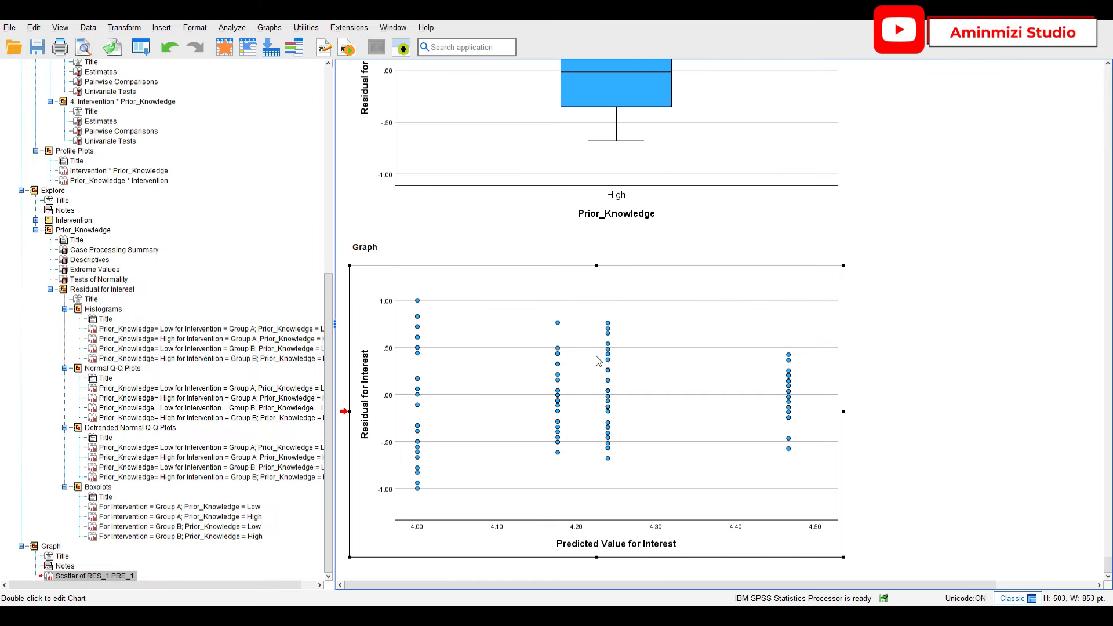
Step: Create a simple scatterplot of Studentized Residual for Interest against Predicted Value for Interest, and compare it with the unstandardized residual scatterplot
left_click(269, 28)
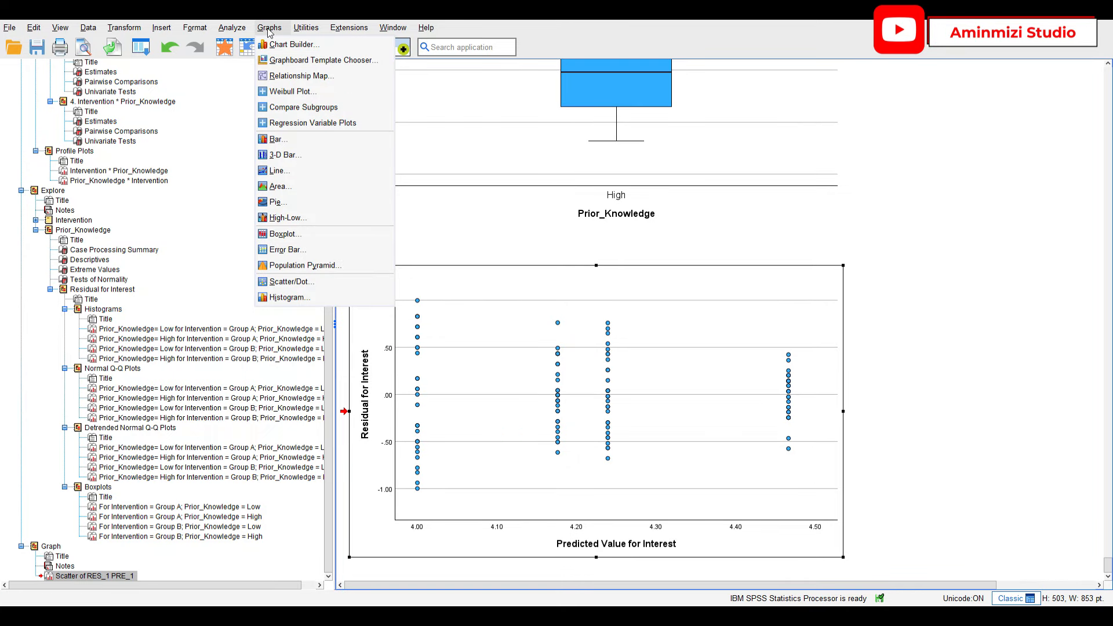
left_click(301, 286)
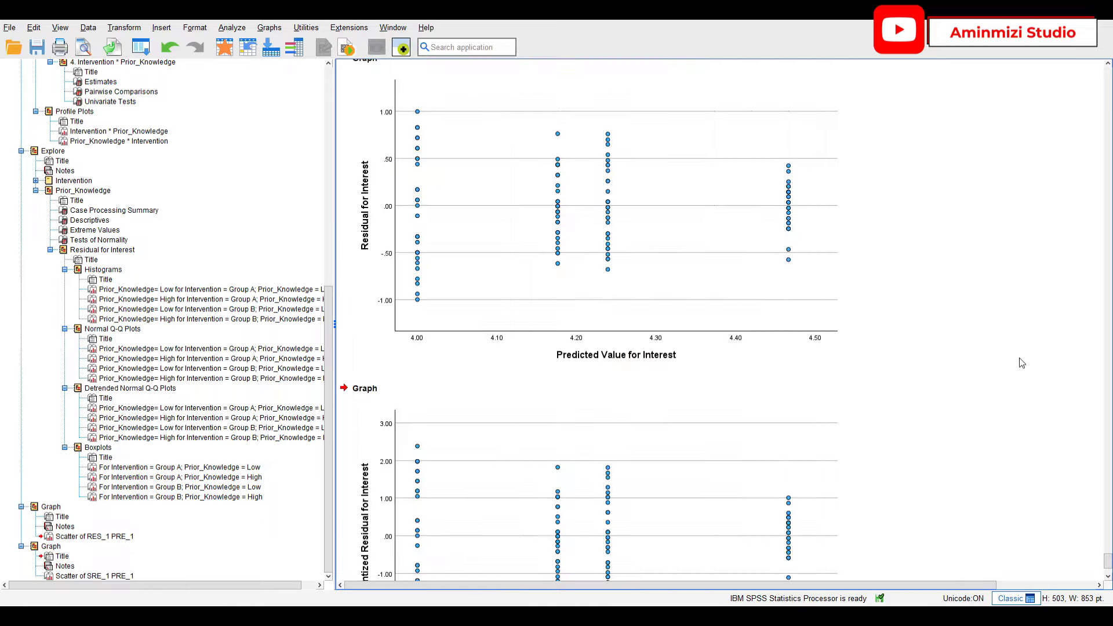
scroll(994, 373, "down", 3)
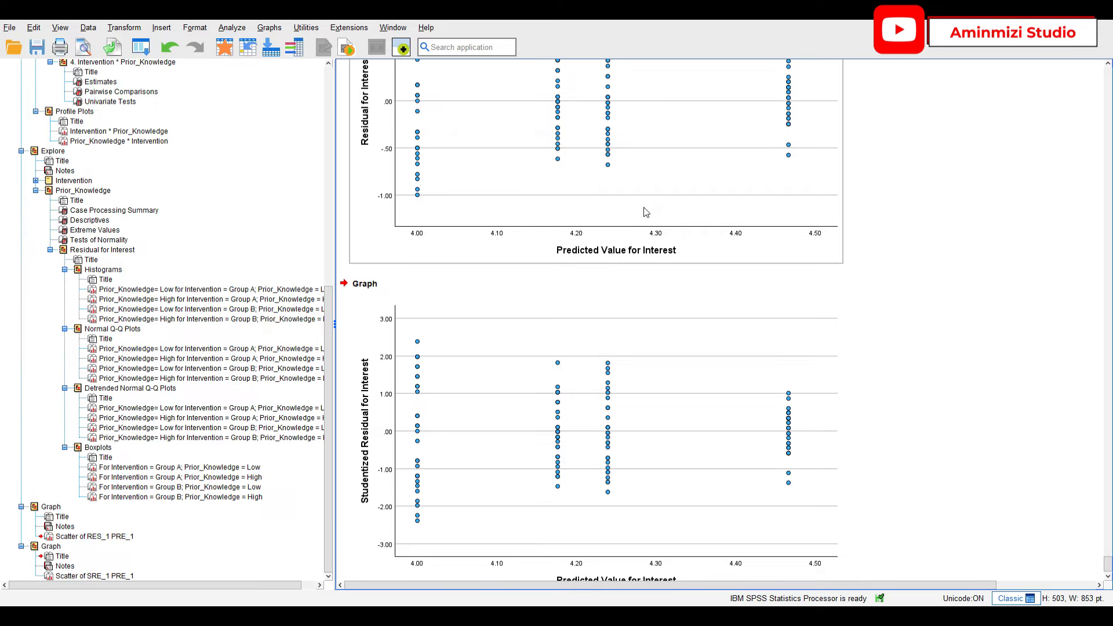
scroll(586, 158, "up", 3)
left_click(586, 159)
left_click(592, 437)
left_click(621, 147)
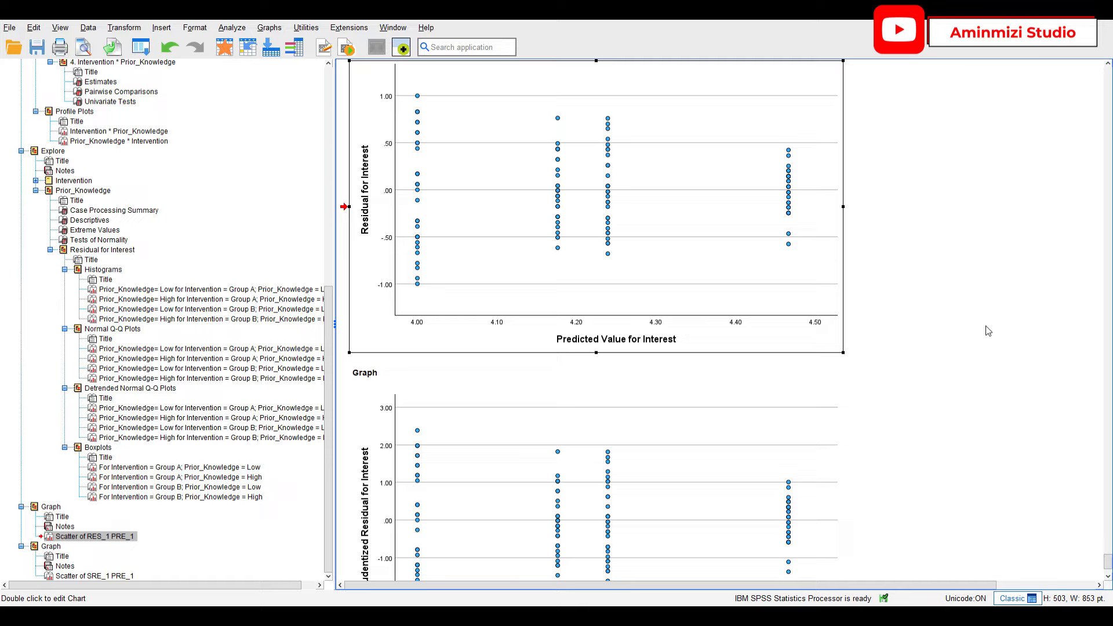
Step: Compare the two Estimated Marginal Means of Interest profile plots, Intervention by Prior_Knowledge and Prior_Knowledge by Intervention, for signs of interaction
scroll(988, 331, "down", 3)
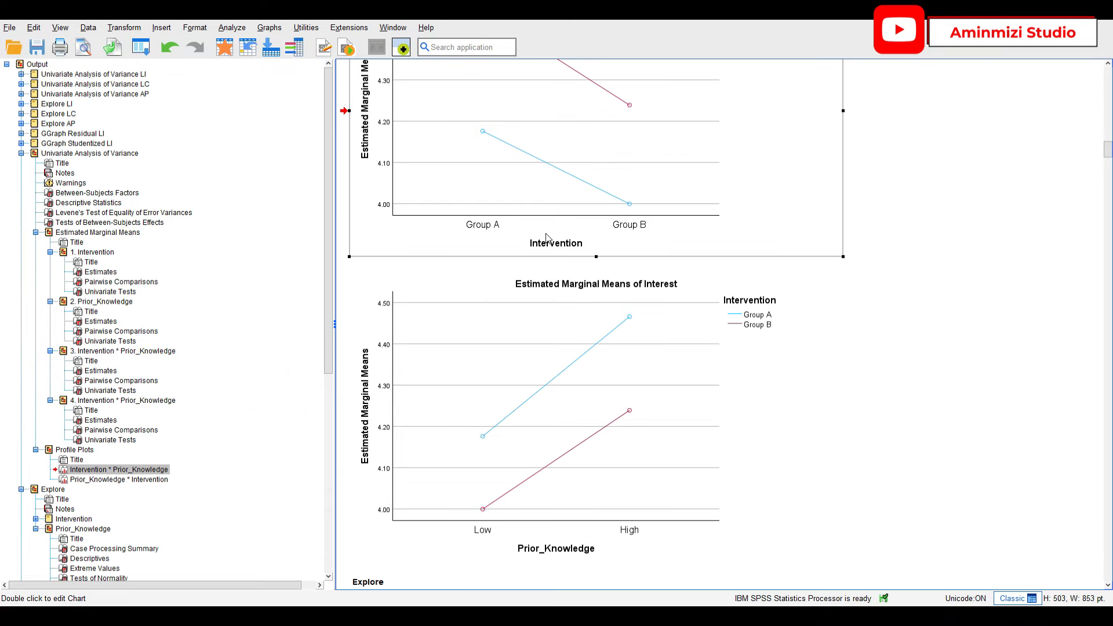
scroll(710, 307, "up", 3)
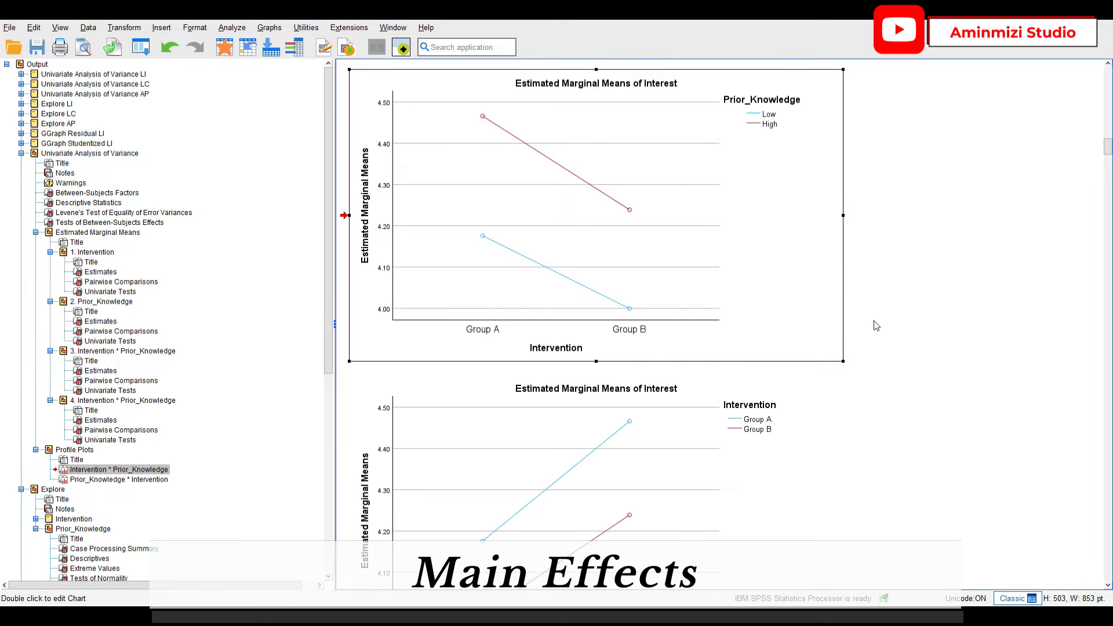
scroll(616, 427, "down", 3)
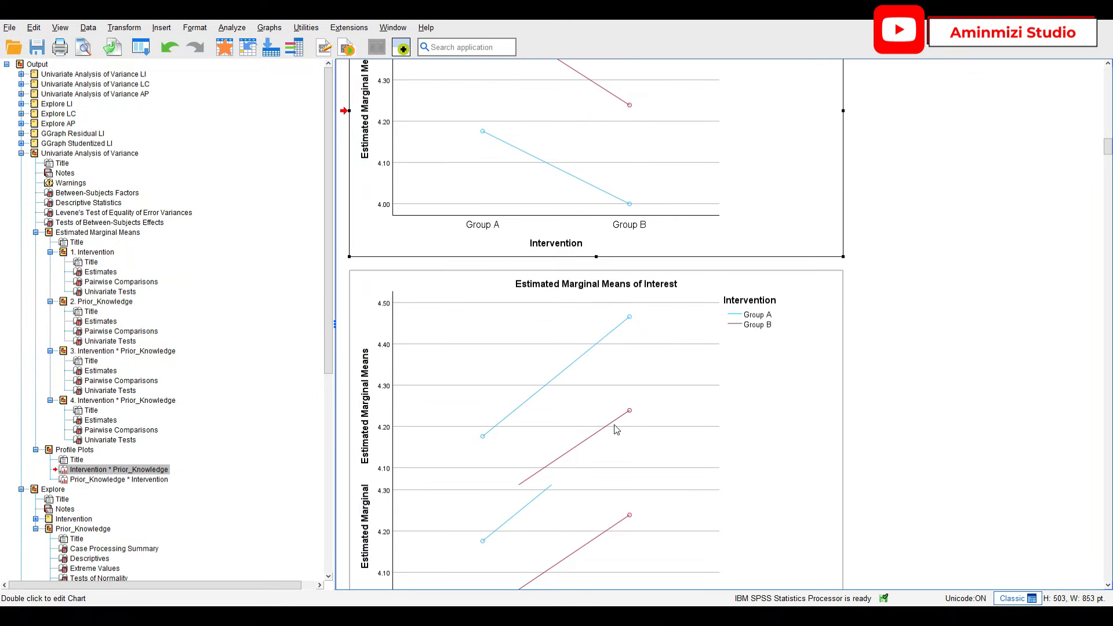
left_click(604, 471)
scroll(603, 467, "up", 3)
left_click(548, 342)
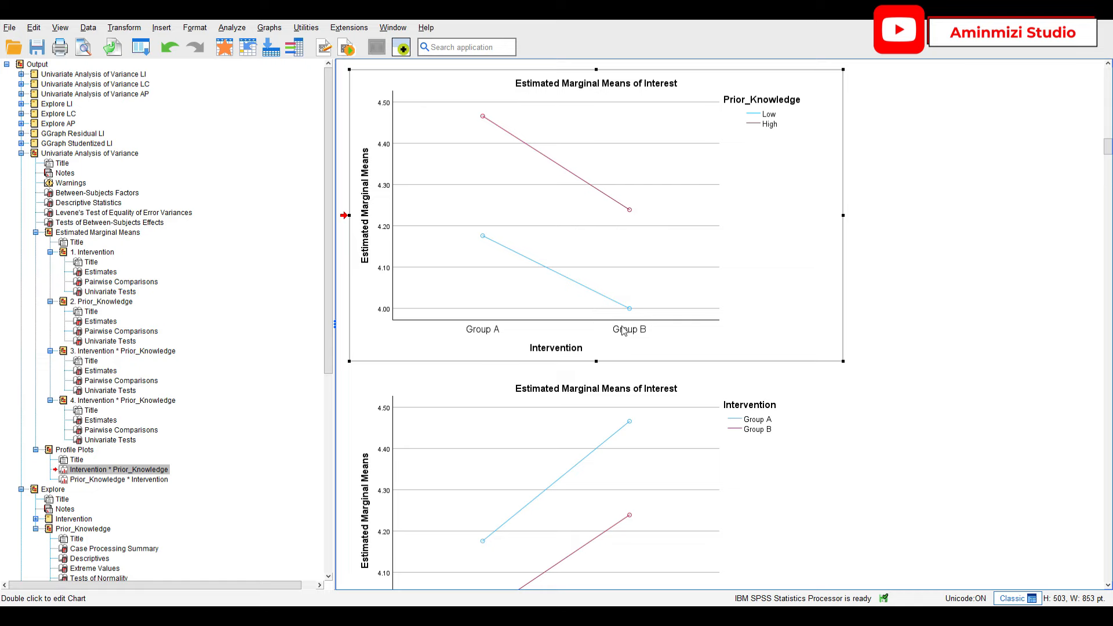
scroll(623, 330, "down", 3)
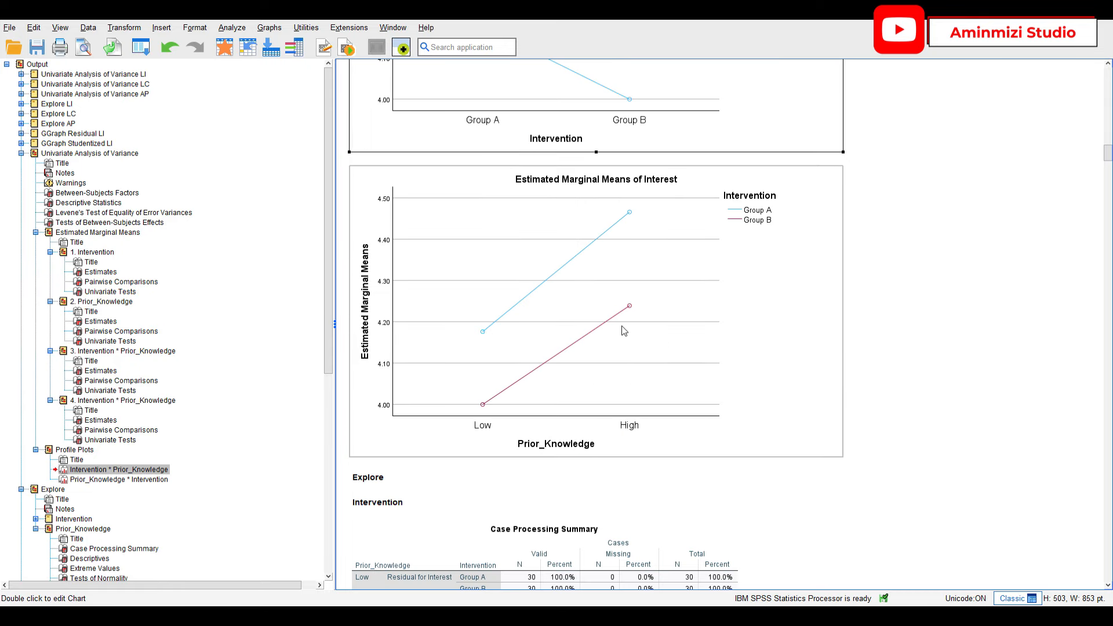
left_click(592, 356)
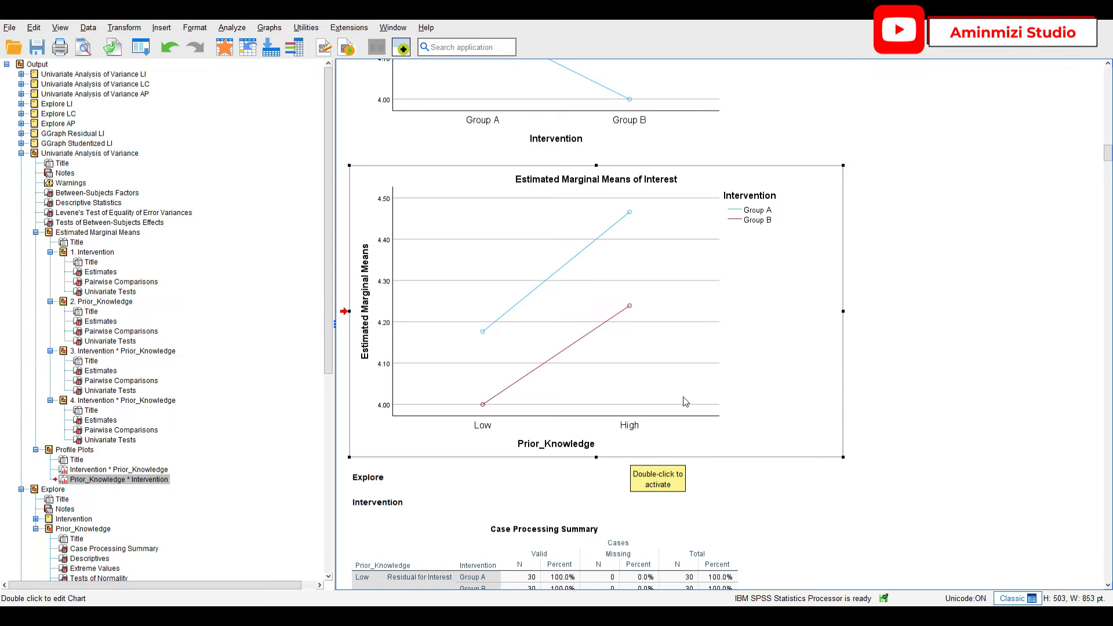
scroll(685, 401, "up", 5)
left_click(637, 297)
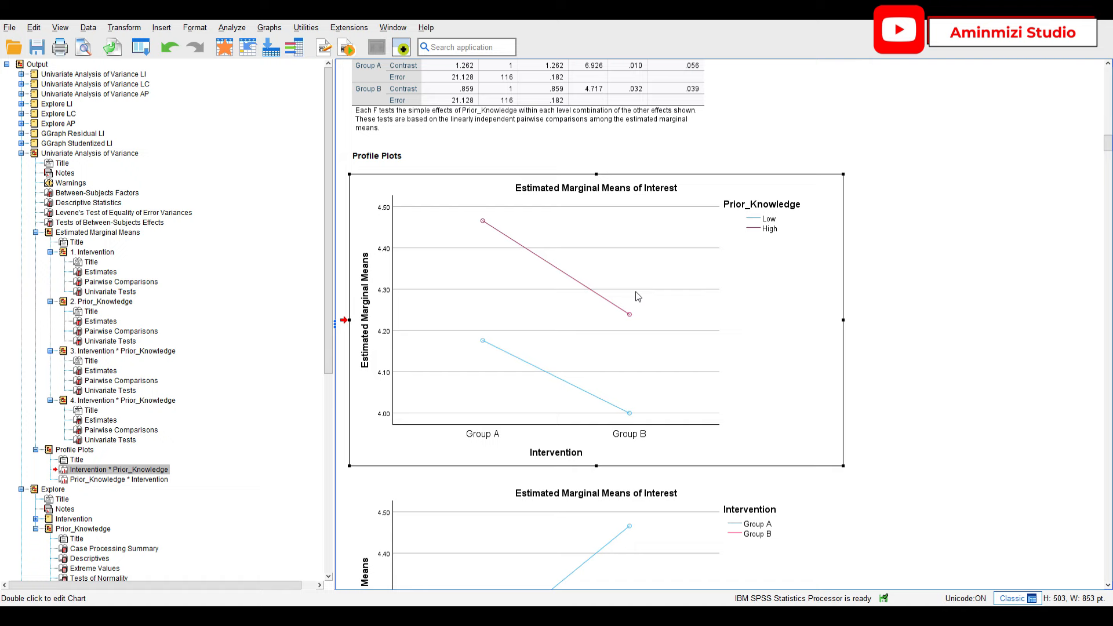
scroll(654, 278, "down", 4)
left_click(629, 354)
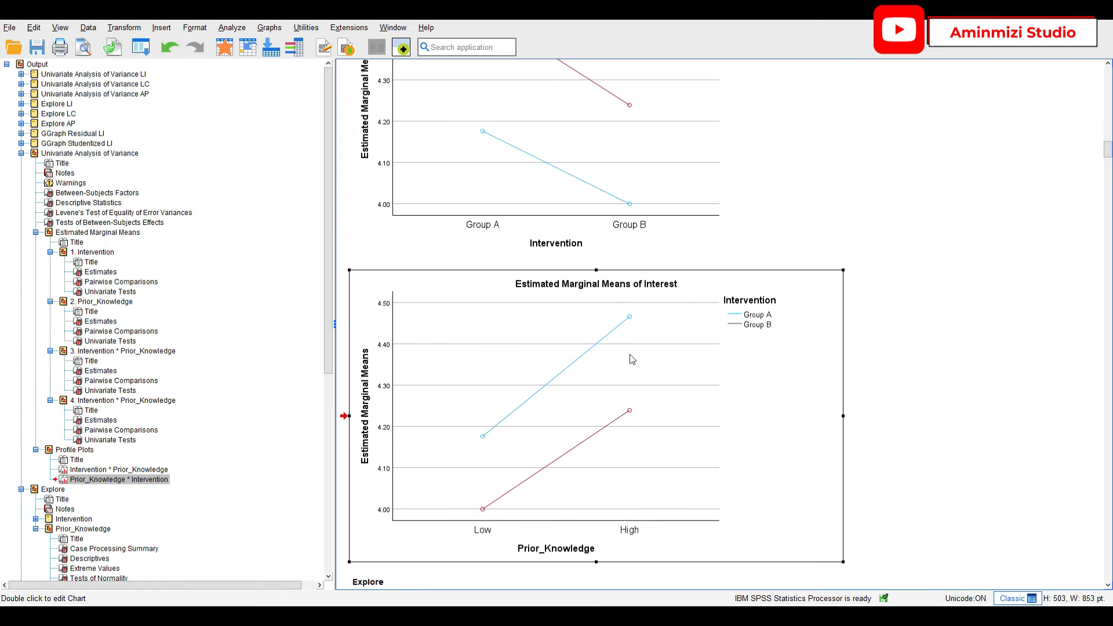
Step: Re-examine both profile plots of Interest to judge whether their lines run parallel or cross
scroll(629, 355, "up", 2)
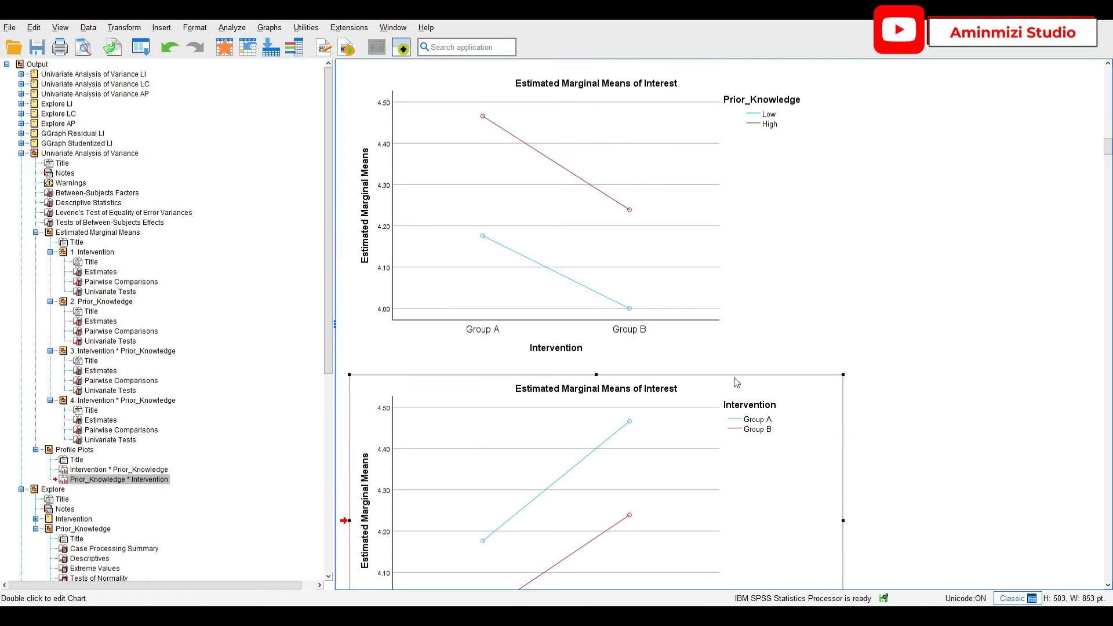
scroll(589, 248, "down", 3)
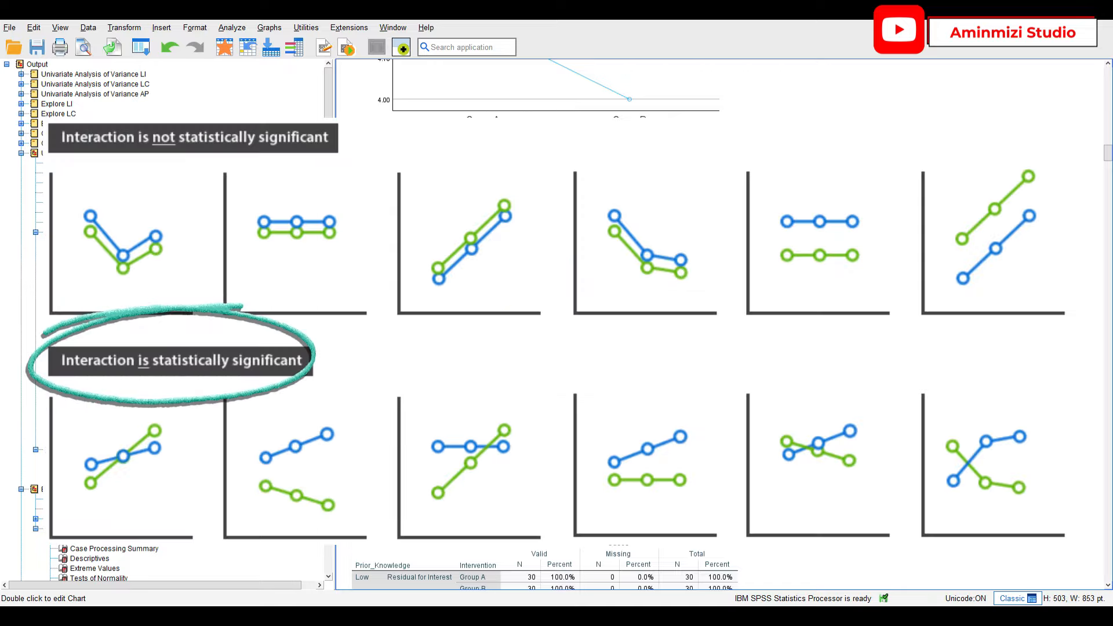
scroll(596, 324, "up", 3)
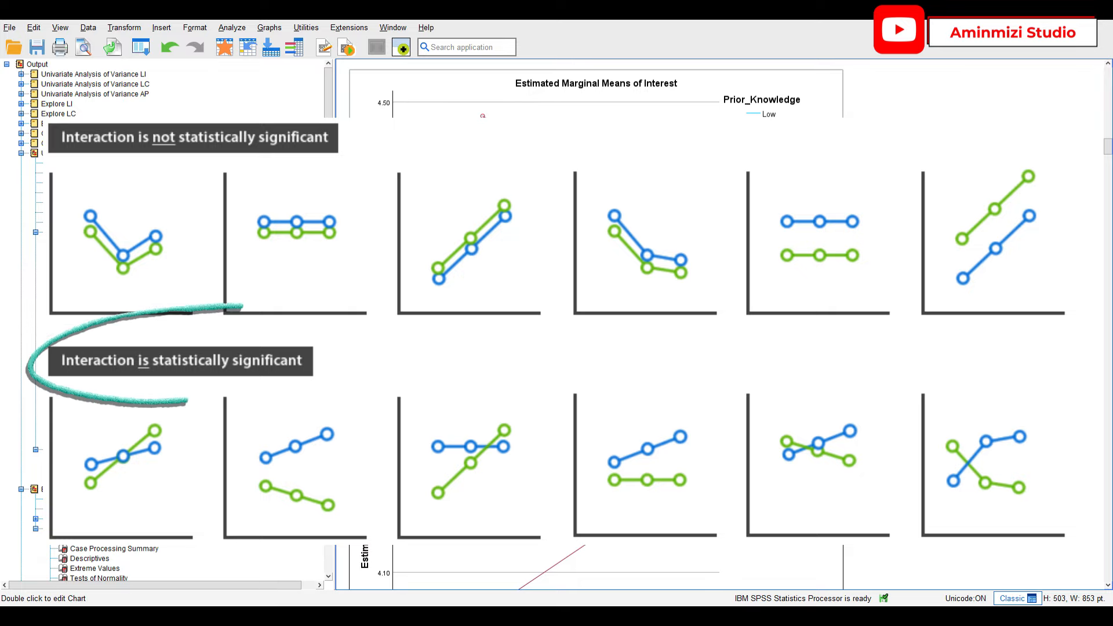
Step: Examine the Tests of Between-Subjects Effects for Interest, reading the significance of Intervention, Prior_Knowledge and their interaction
scroll(595, 324, "up", 4)
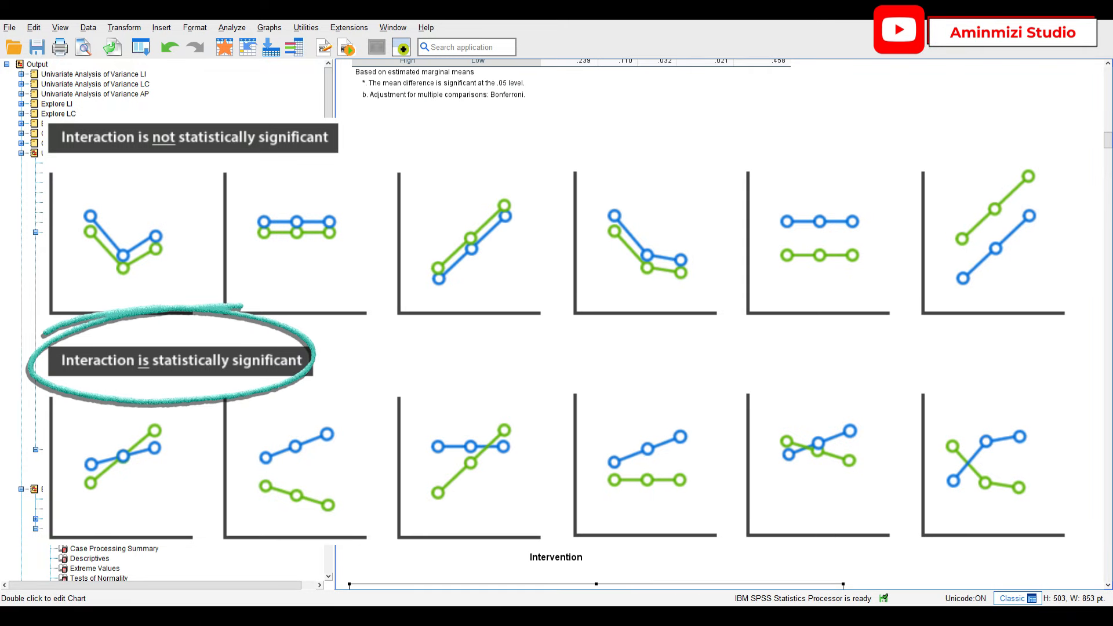
scroll(773, 219, "up", 3)
scroll(790, 234, "up", 4)
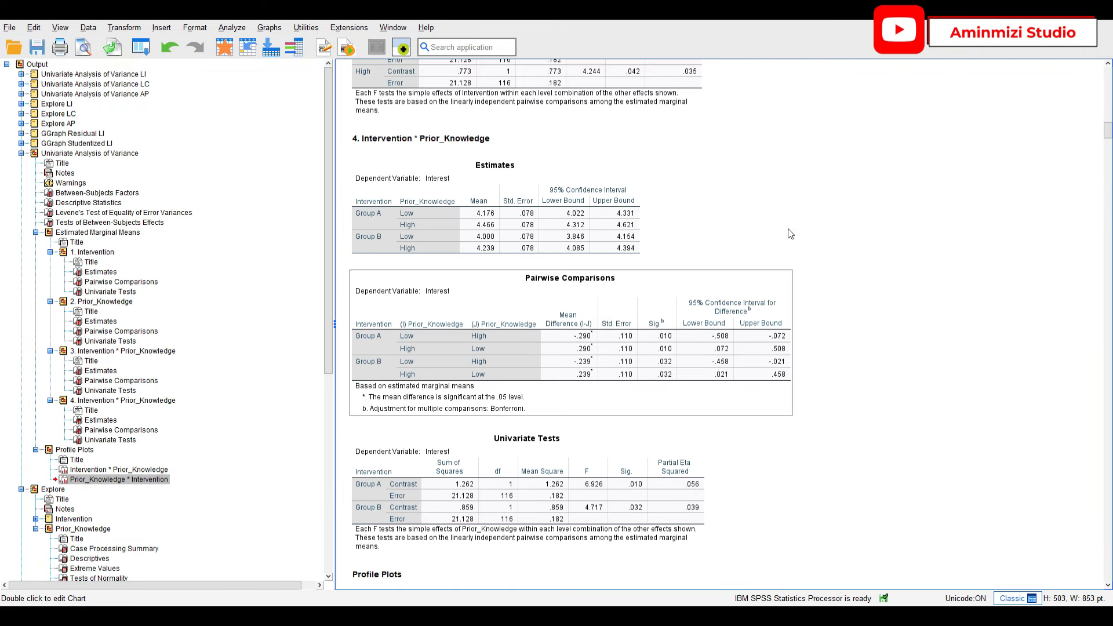
scroll(790, 233, "up", 5)
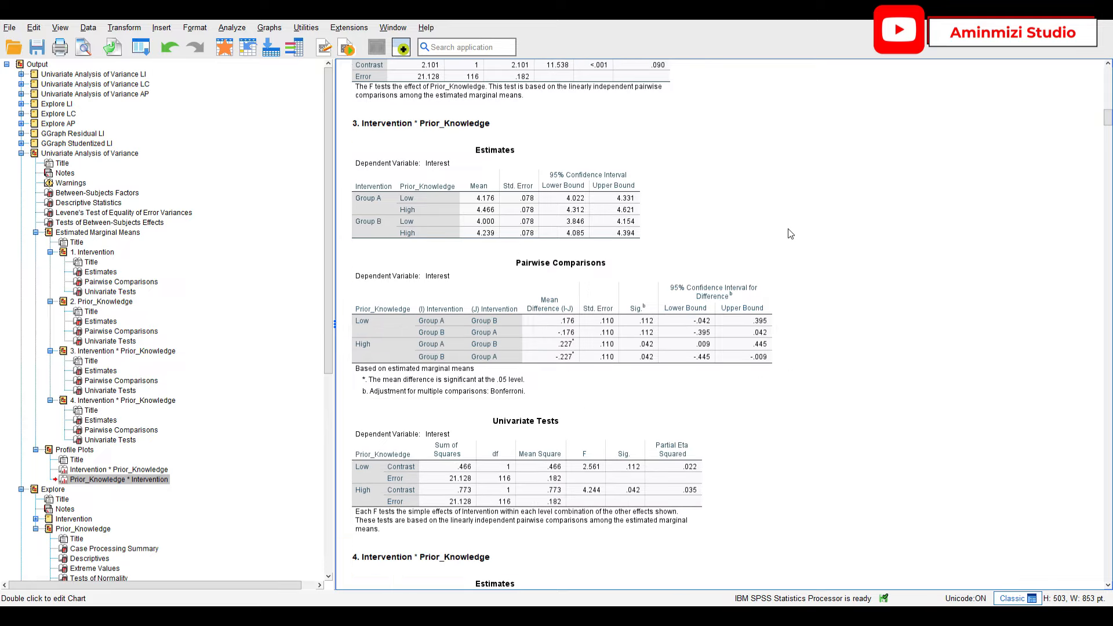
scroll(790, 234, "up", 15)
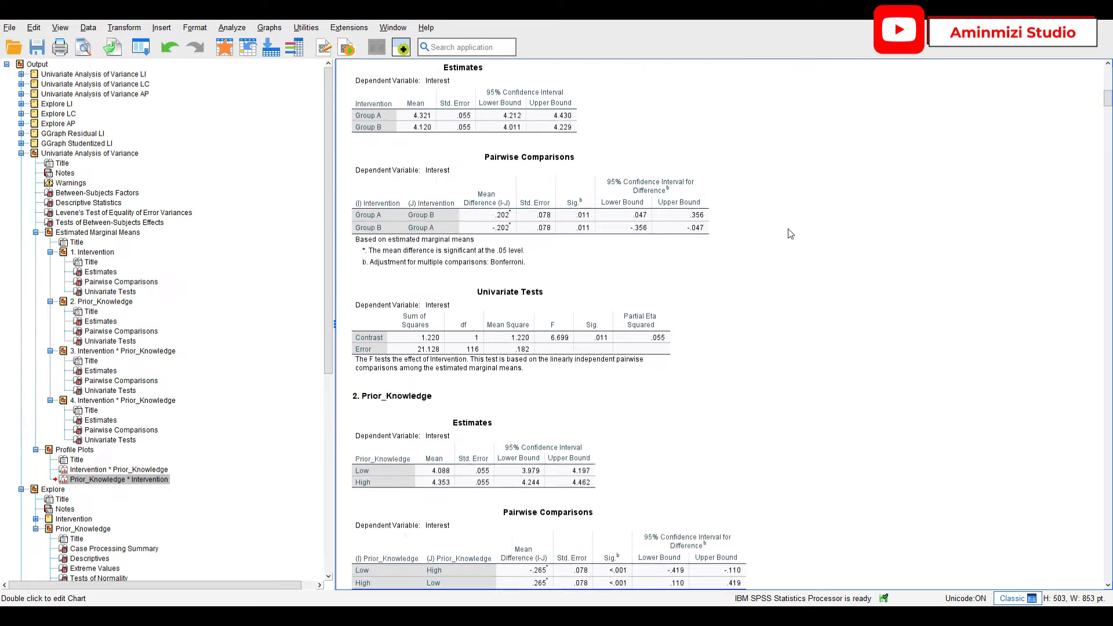
scroll(790, 234, "up", 10)
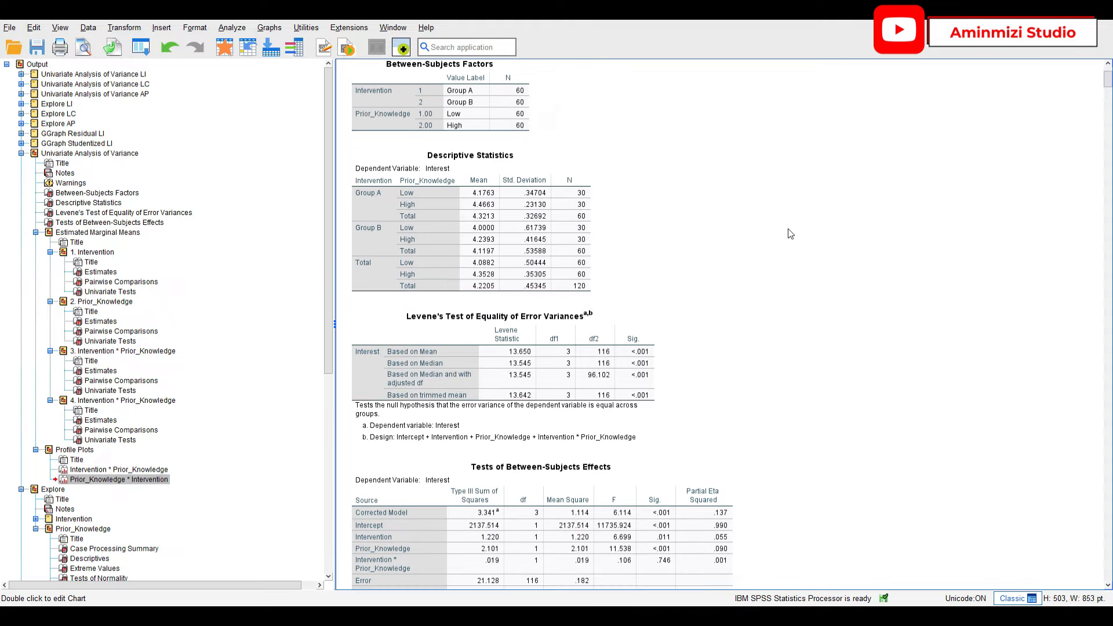
scroll(790, 233, "down", 5)
scroll(790, 233, "up", 5)
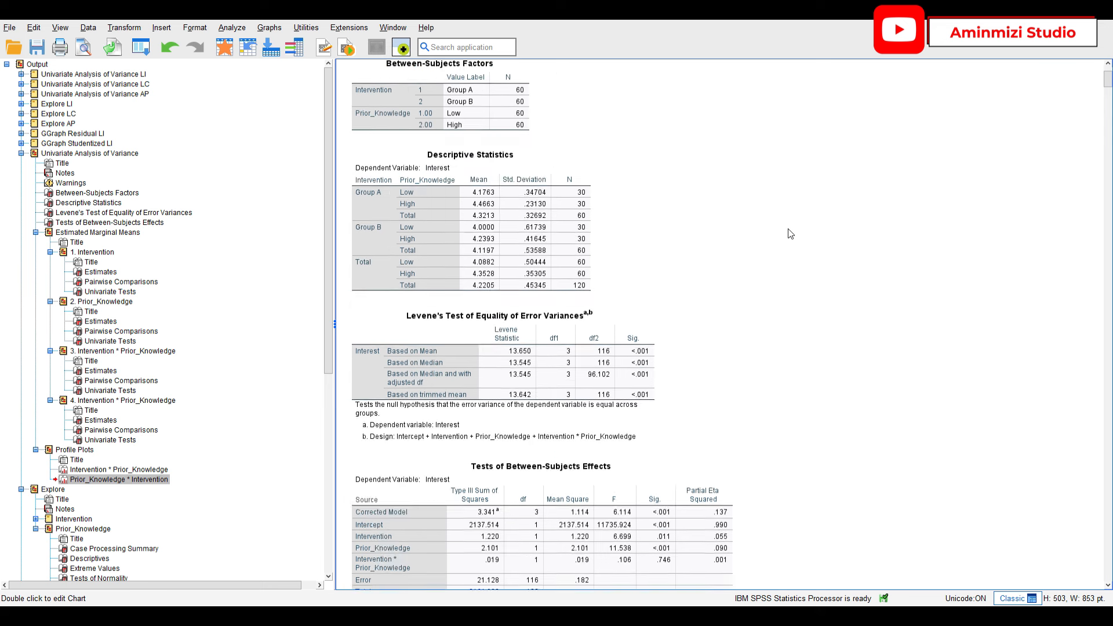
scroll(790, 233, "down", 10)
left_click(589, 326)
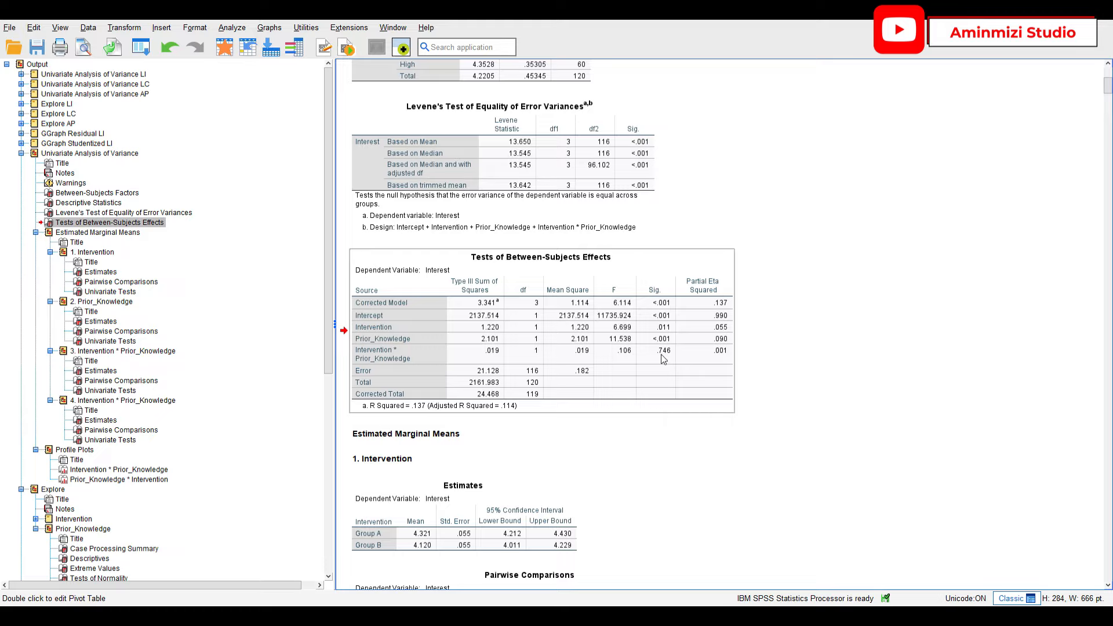
Step: Examine the Intervention pairwise comparisons, reading the mean difference, significance and confidence interval between Group A and Group B
scroll(661, 353, "down", 10)
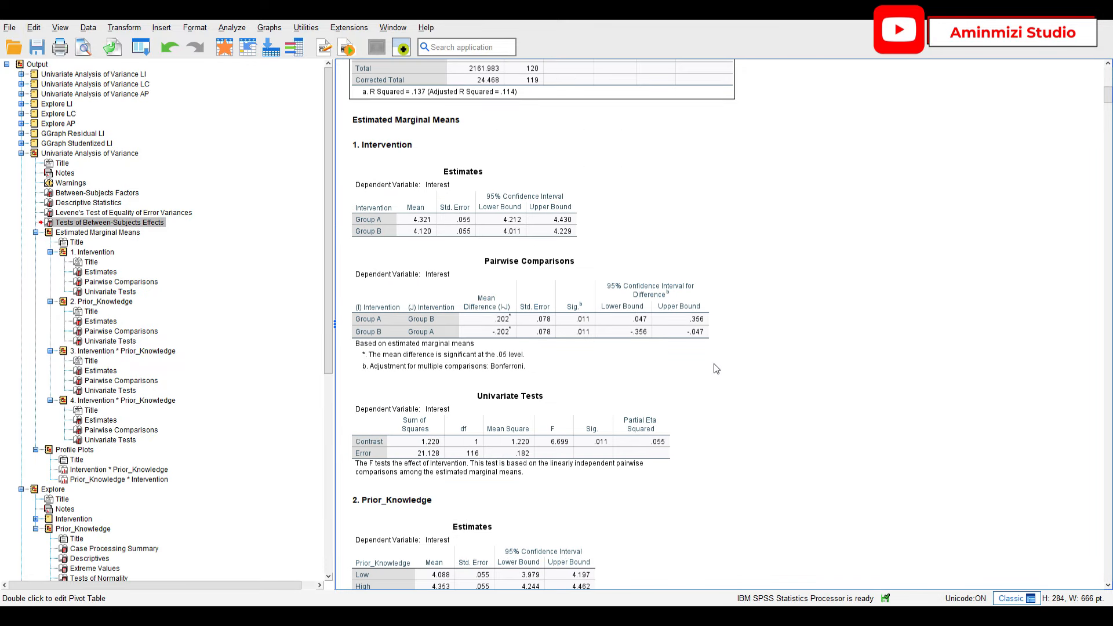
left_click(667, 345)
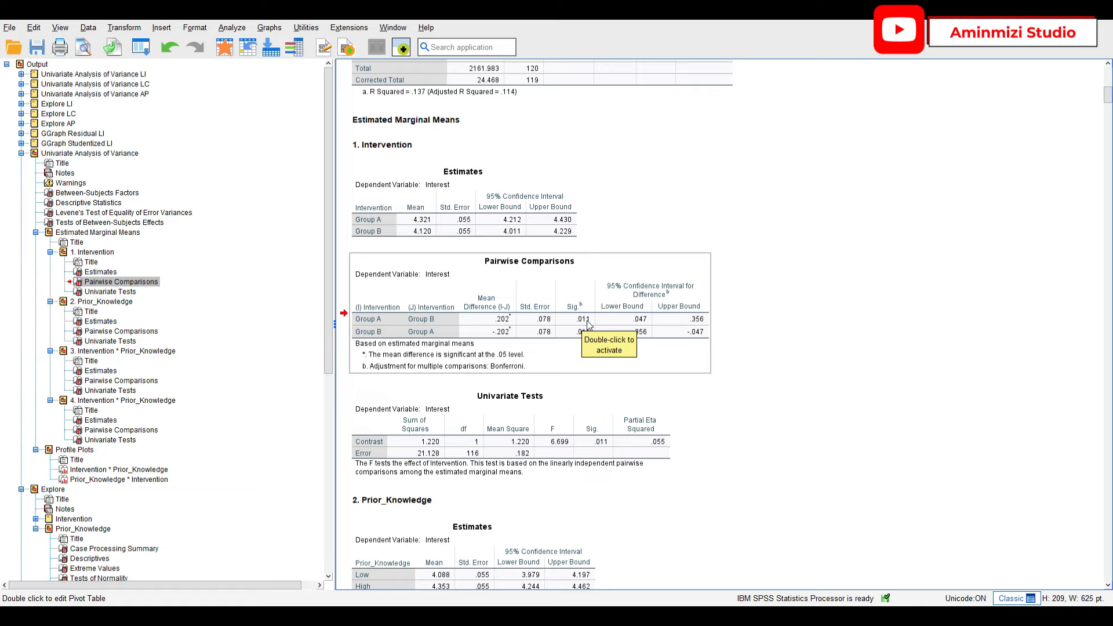
left_click(369, 336)
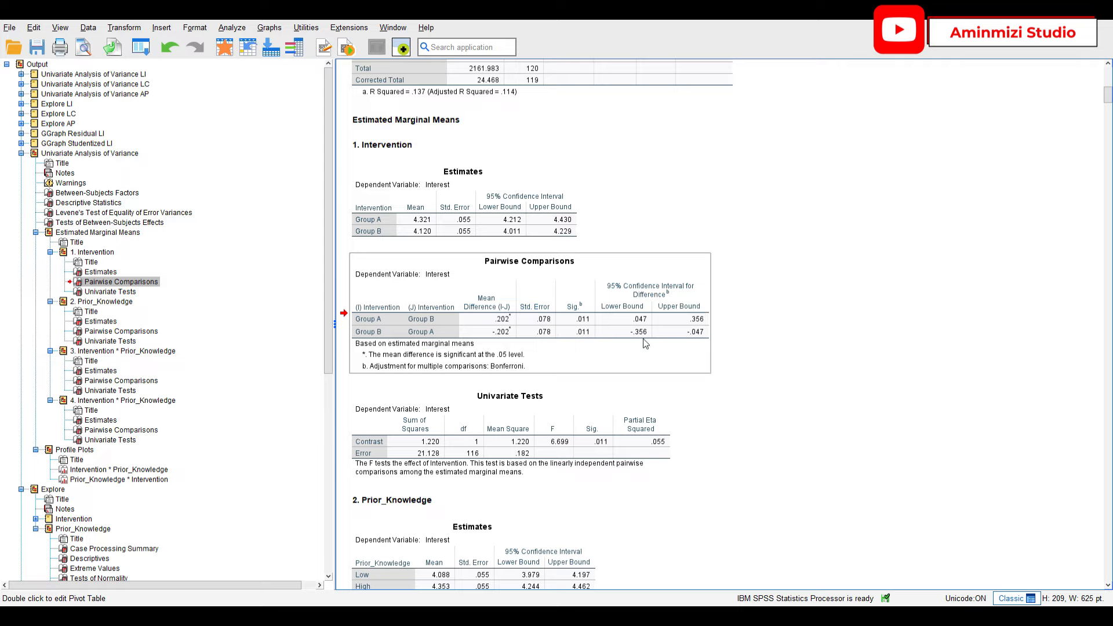
left_click(446, 147)
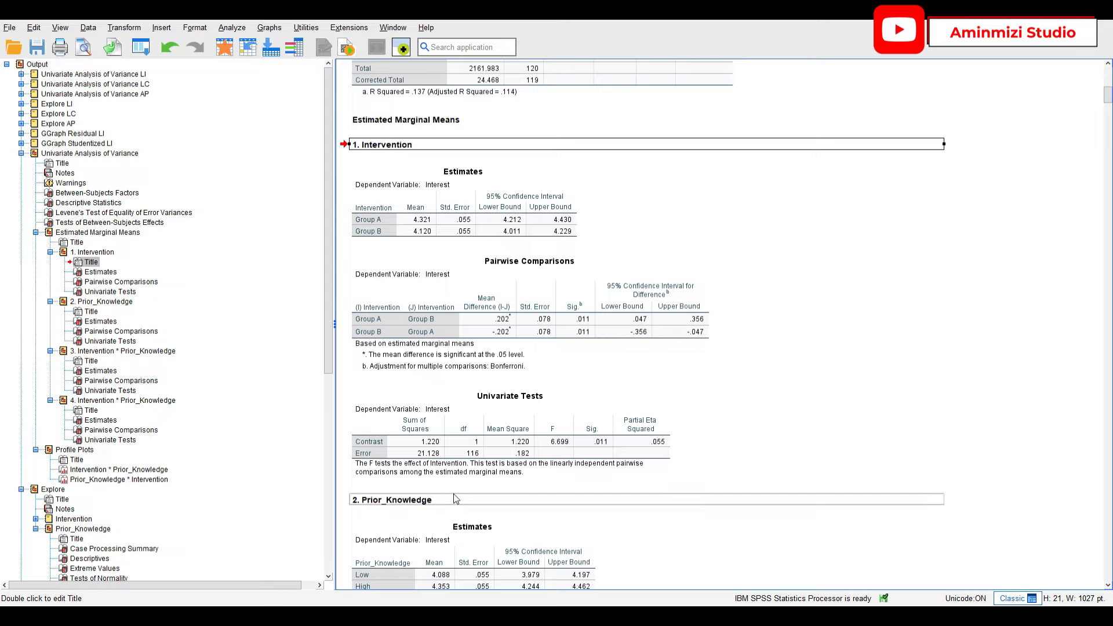
Step: Examine the Prior_Knowledge pairwise comparisons and univariate tests, reading the difference in Interest between Low and High
left_click(696, 501)
scroll(740, 465, "down", 3)
scroll(740, 464, "down", 3)
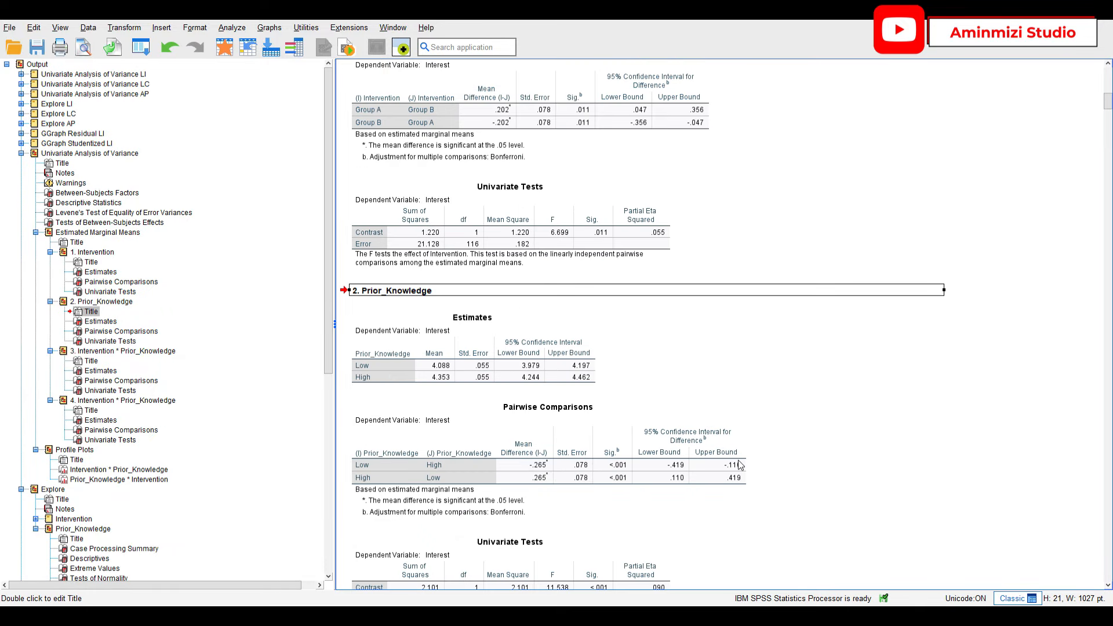
left_click(364, 467)
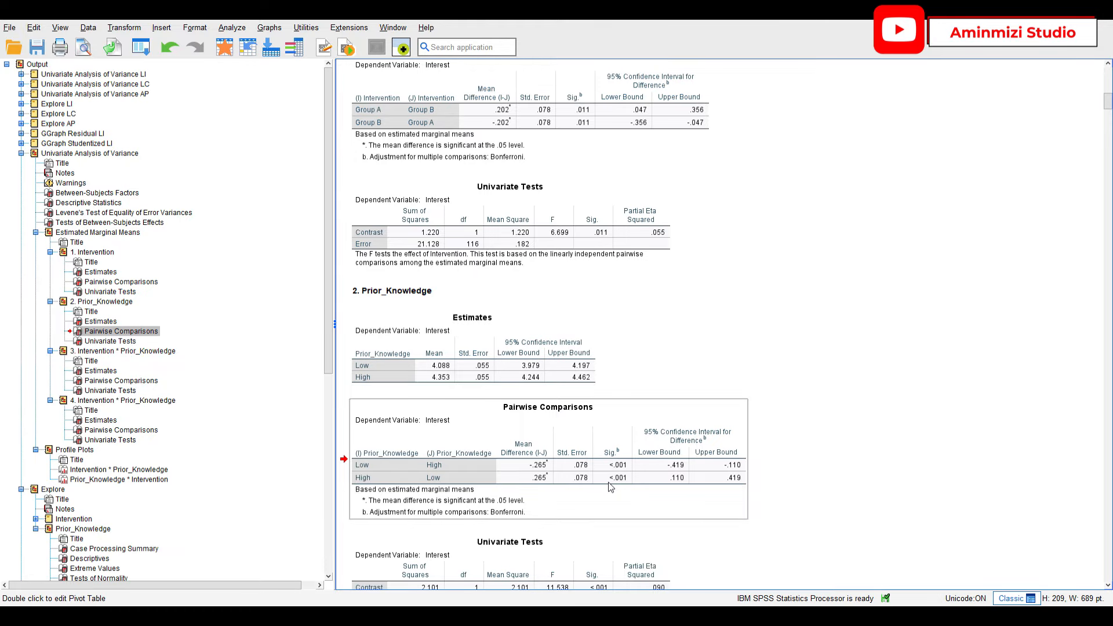
scroll(611, 485, "down", 2)
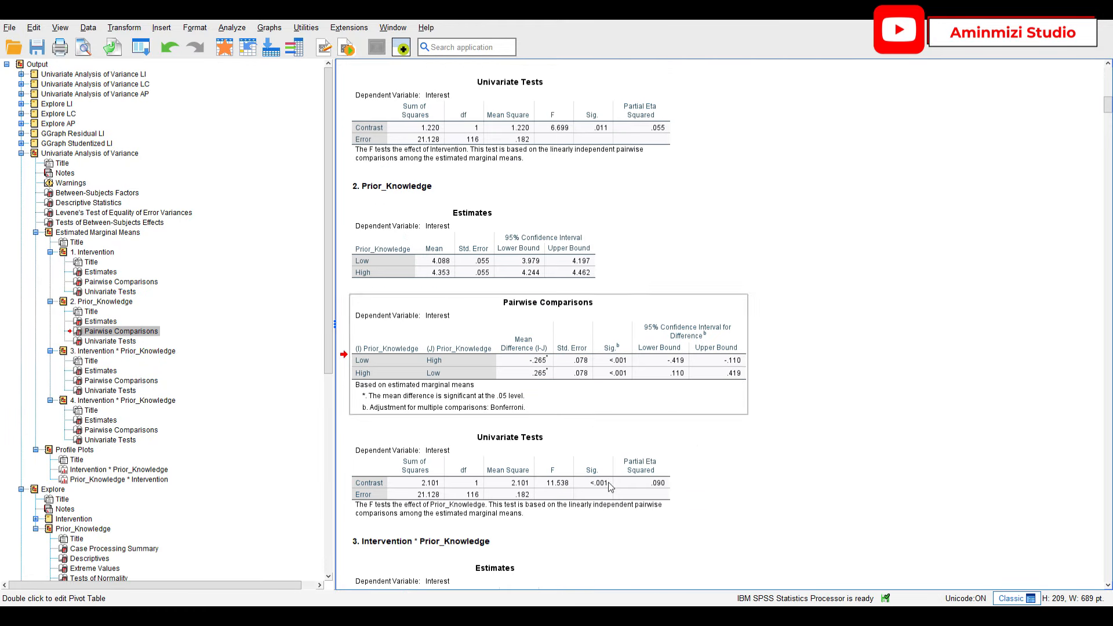
Step: Examine the simple effects of Intervention within each Prior_Knowledge level, using the pairwise comparisons and univariate tests in section 3
scroll(767, 472, "down", 2)
scroll(767, 472, "down", 4)
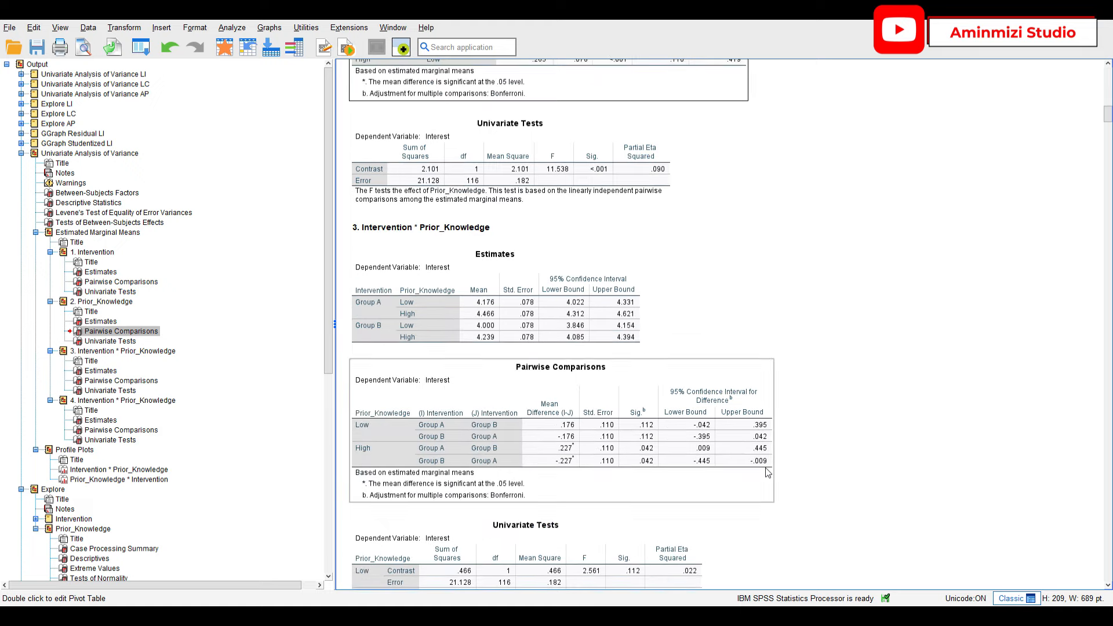
left_click(404, 429)
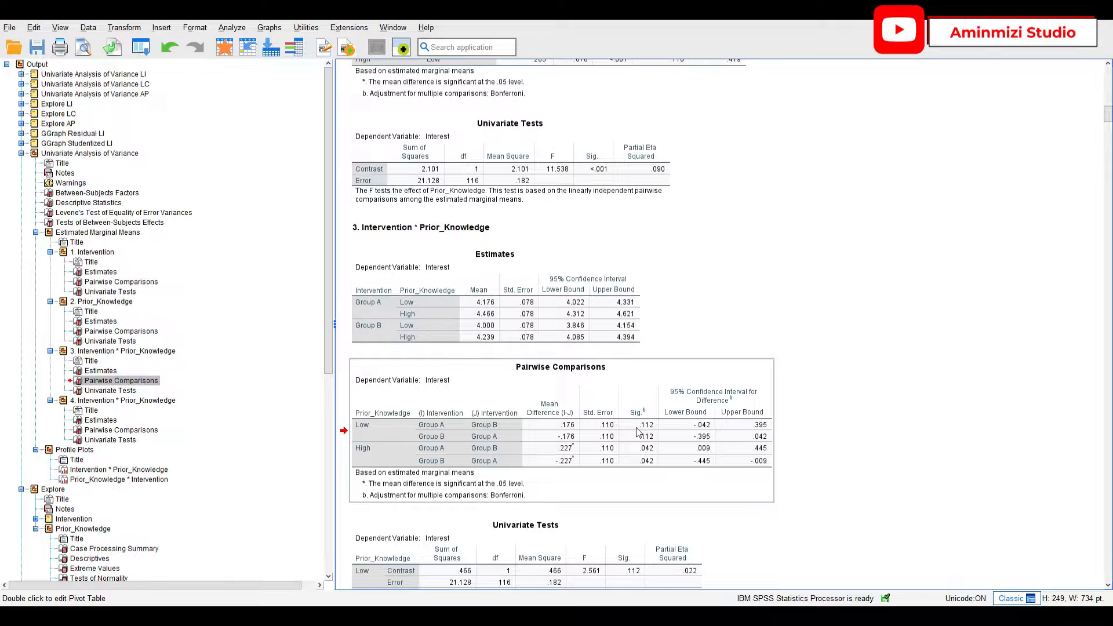
left_click(437, 452)
left_click(377, 432)
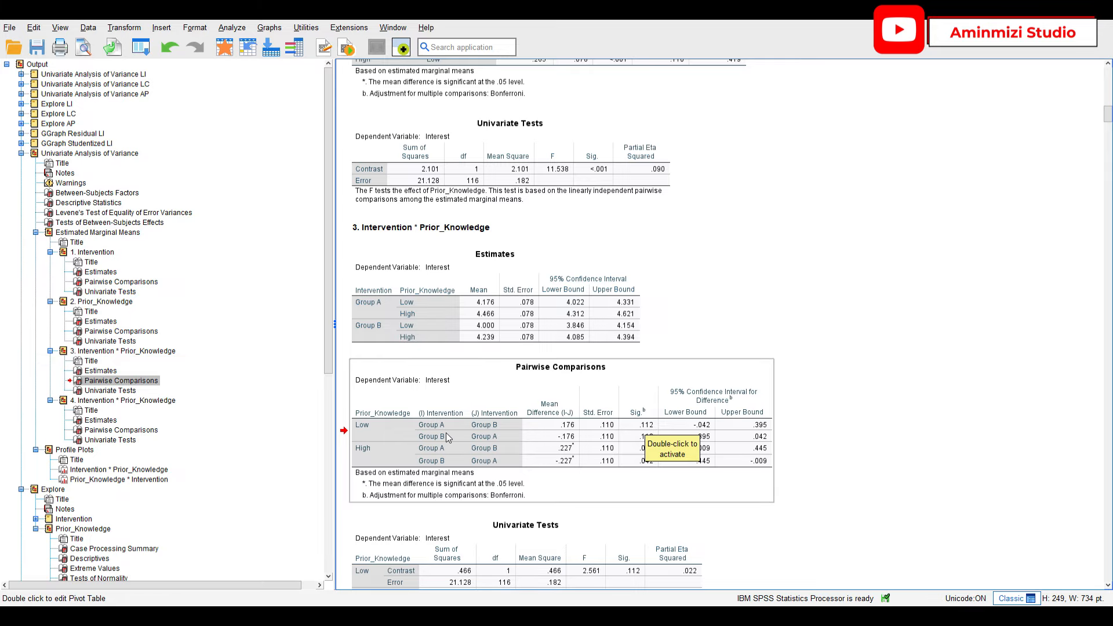
scroll(447, 433, "down", 3)
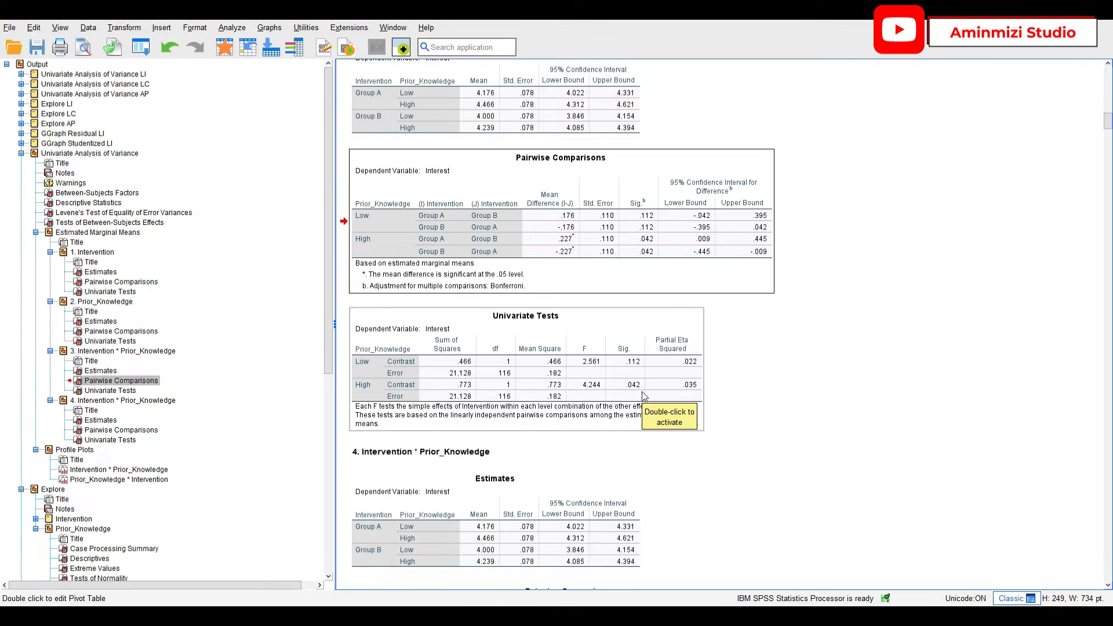
left_click(603, 396)
scroll(715, 440, "down", 2)
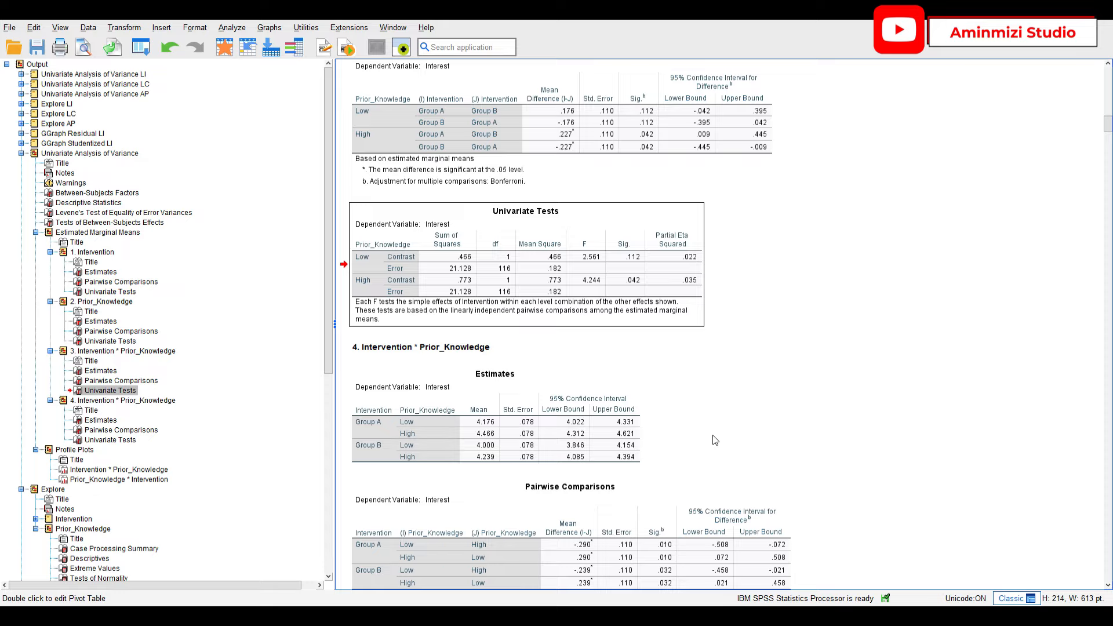
scroll(715, 439, "up", 6)
left_click(416, 228)
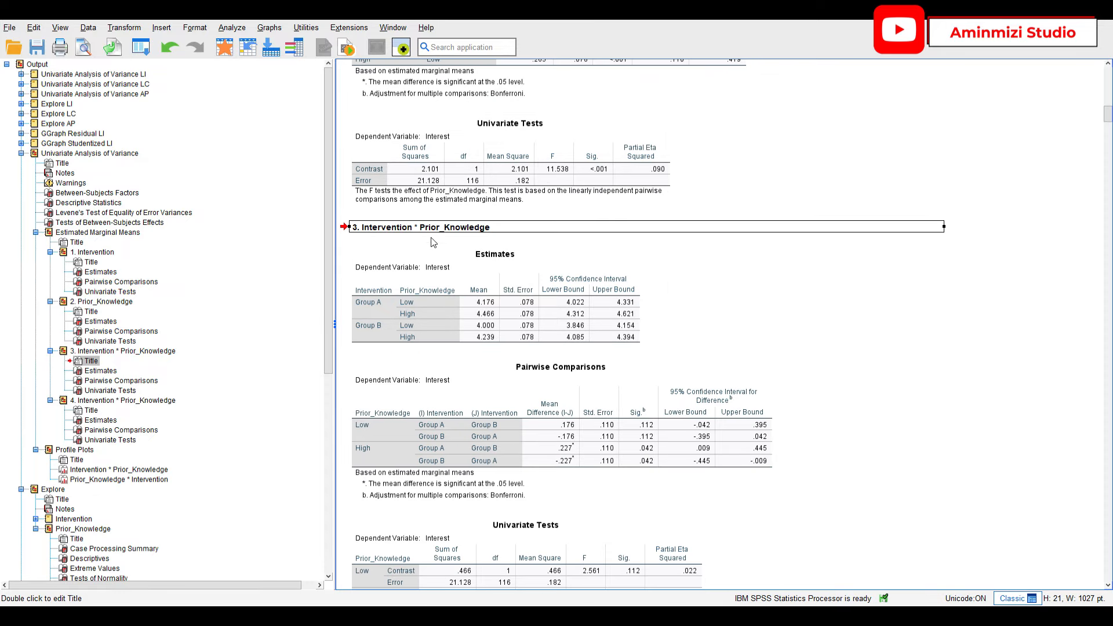
Step: Examine the simple effects of Prior_Knowledge within Group A and Group B, using the pairwise comparisons in section 4
scroll(598, 420, "down", 6)
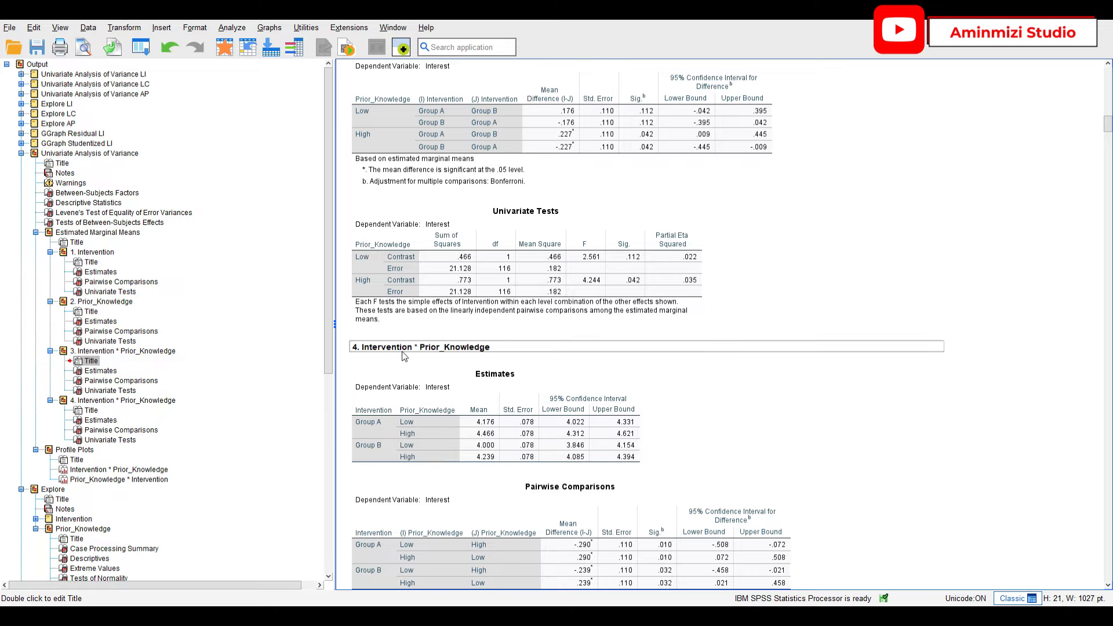
scroll(440, 394, "down", 2)
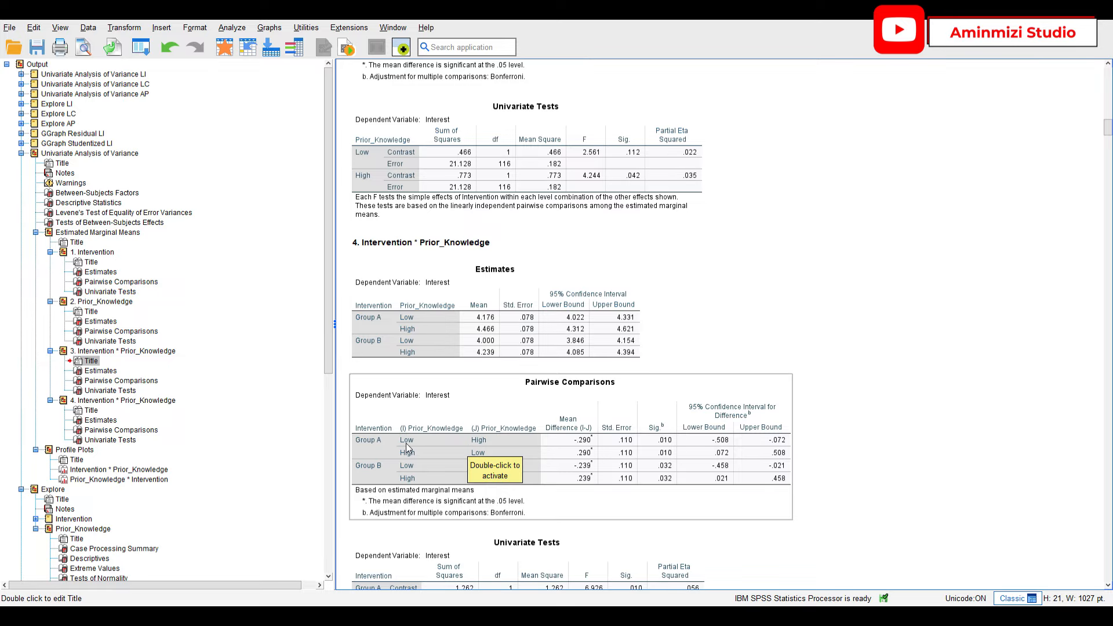
left_click(380, 440)
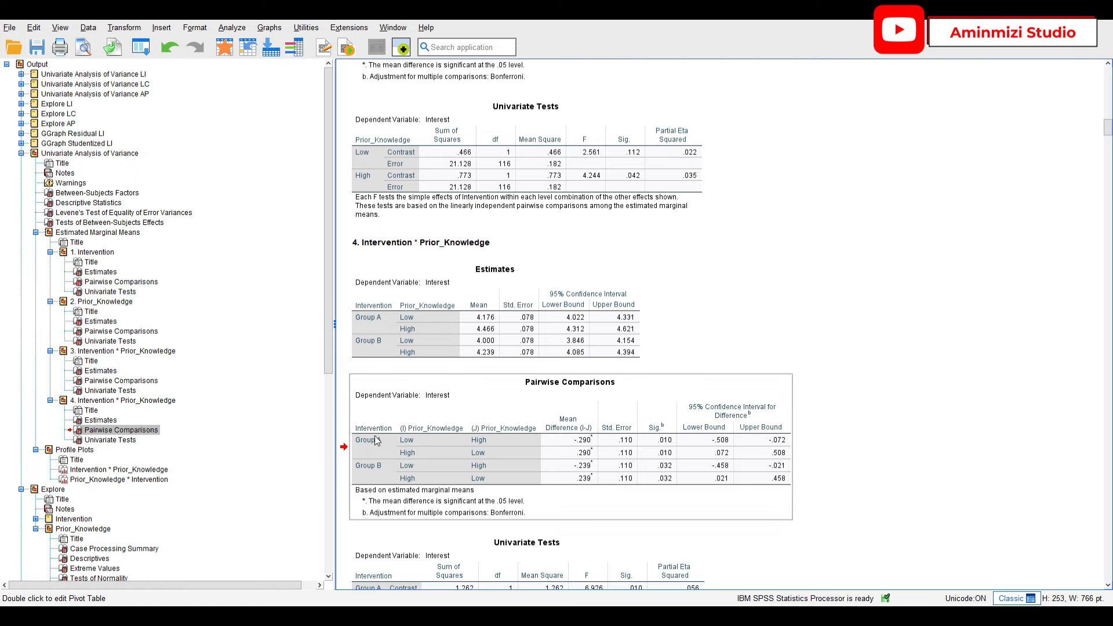
scroll(369, 446, "down", 3)
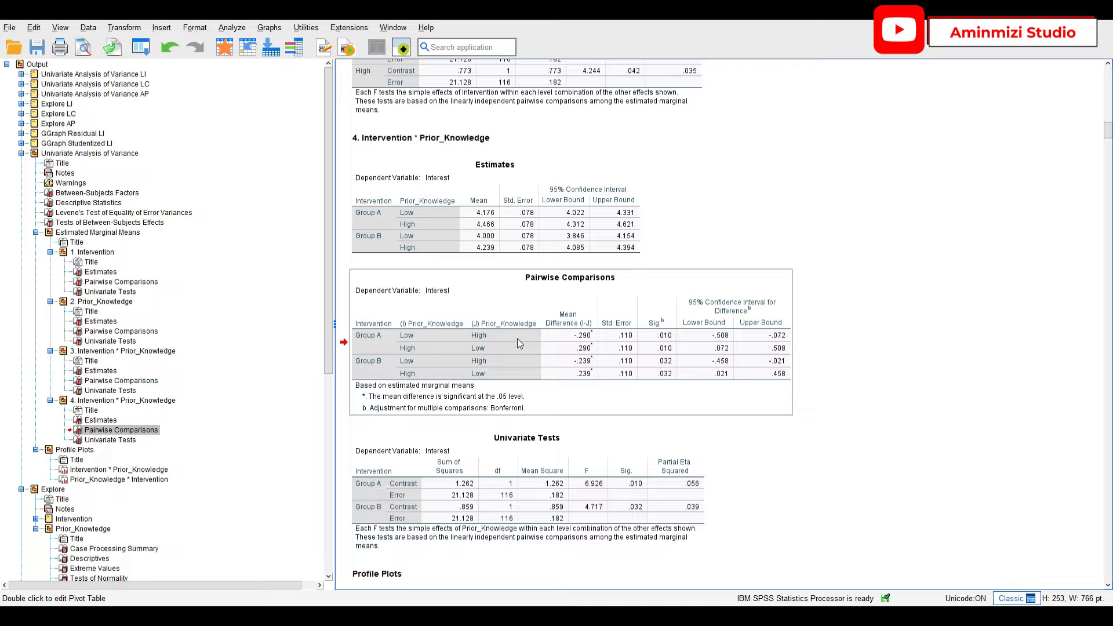
left_click(425, 366)
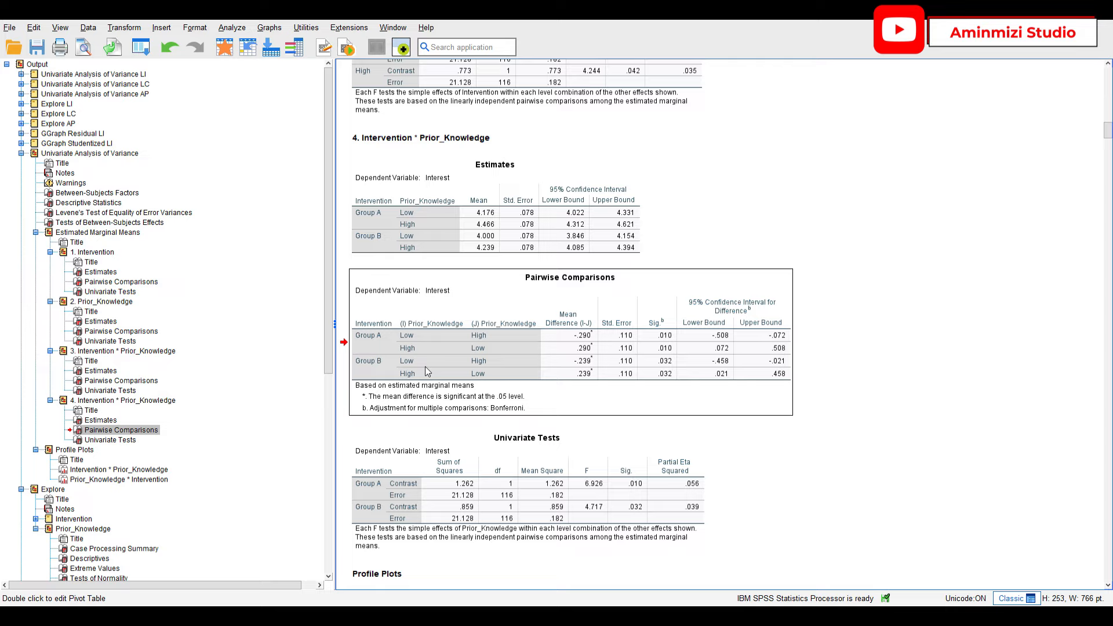
left_click(425, 366)
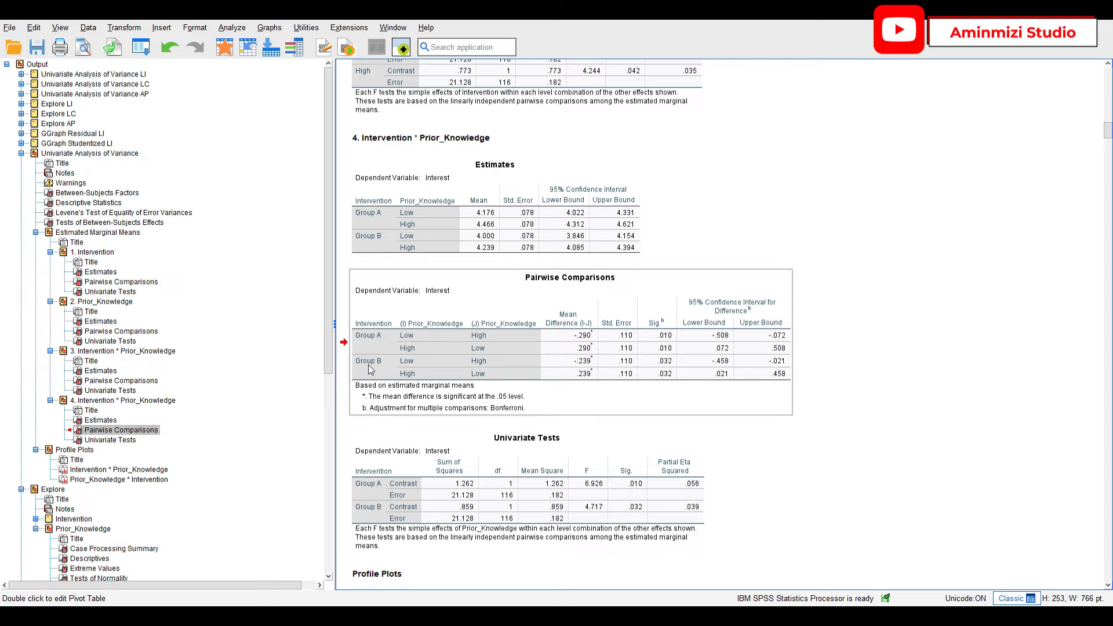
Step: Review the remaining output from the profile plots through the Explore tests of normality to the Residual for Interest histograms
scroll(815, 482, "down", 3)
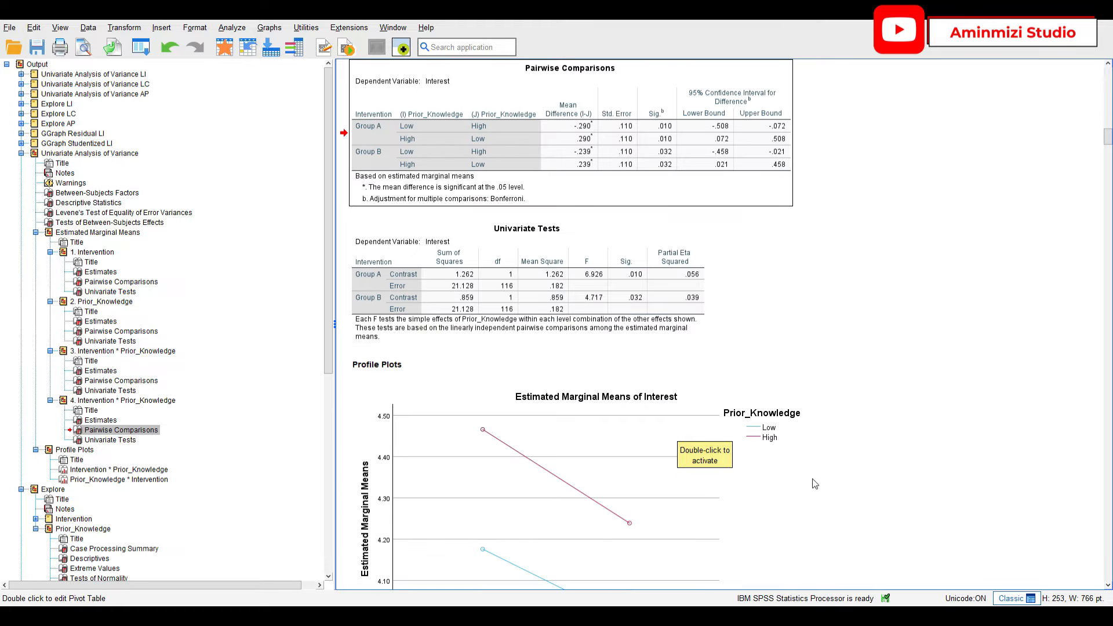
scroll(814, 483, "down", 8)
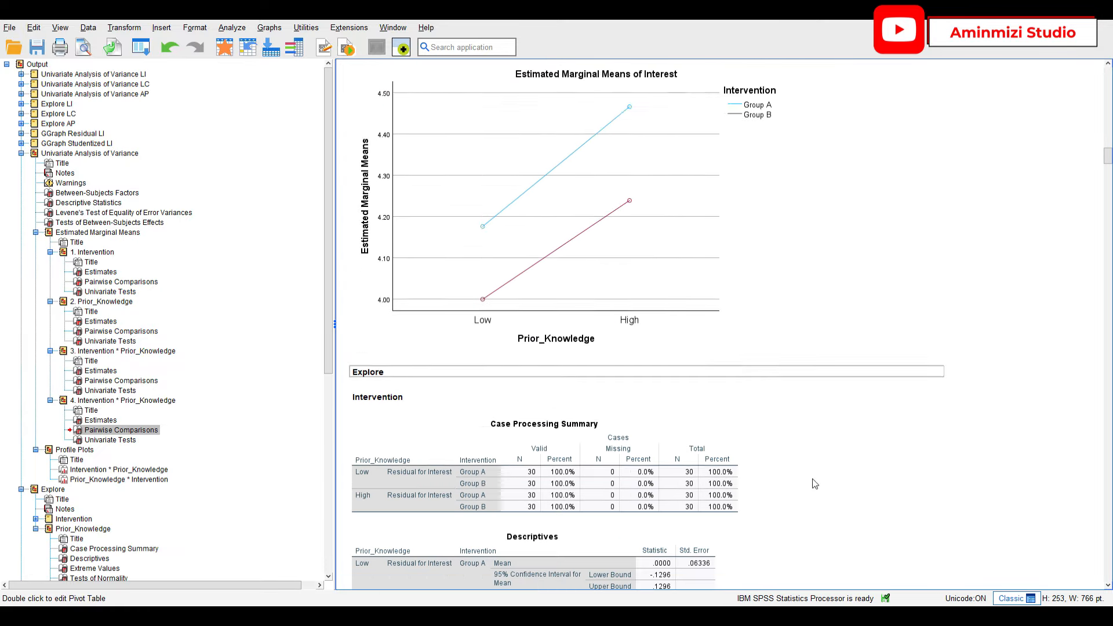
scroll(814, 483, "down", 12)
scroll(814, 483, "down", 7)
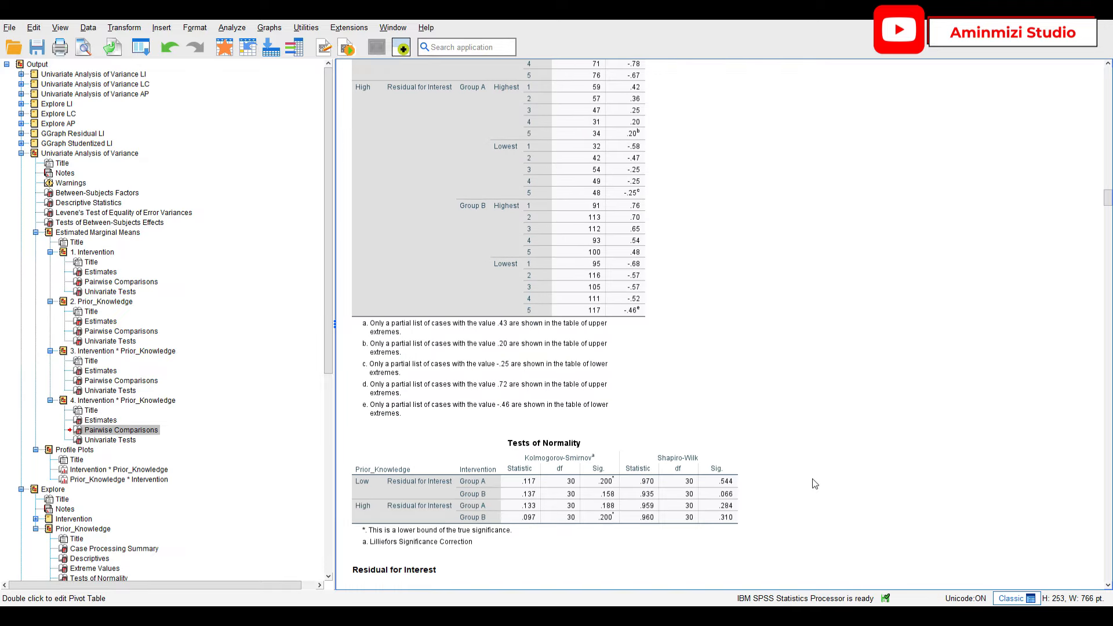
scroll(814, 483, "down", 4)
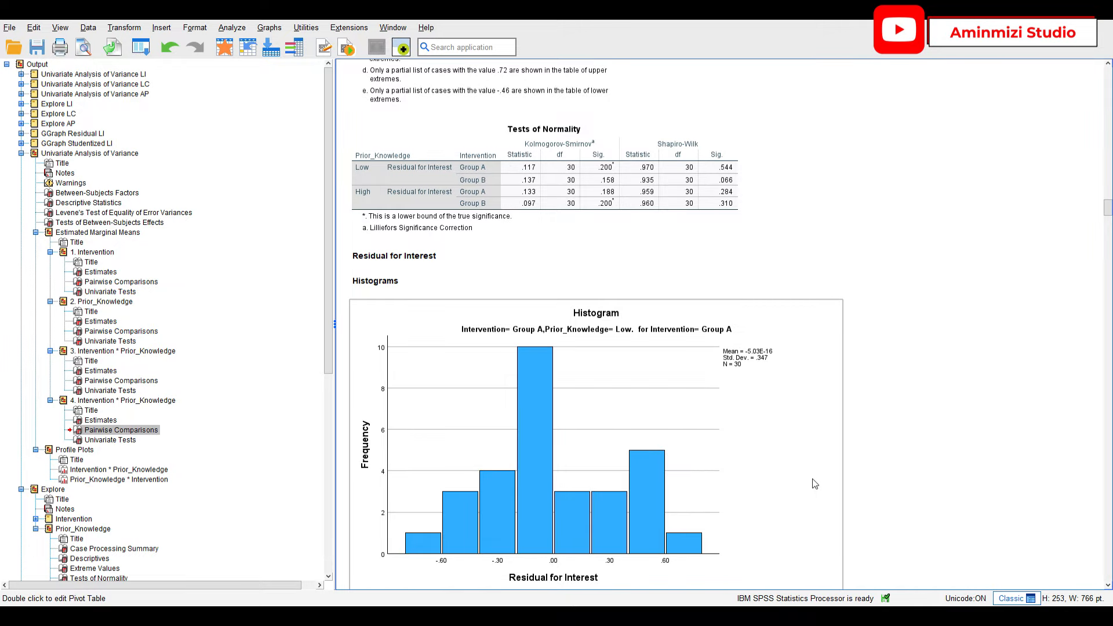